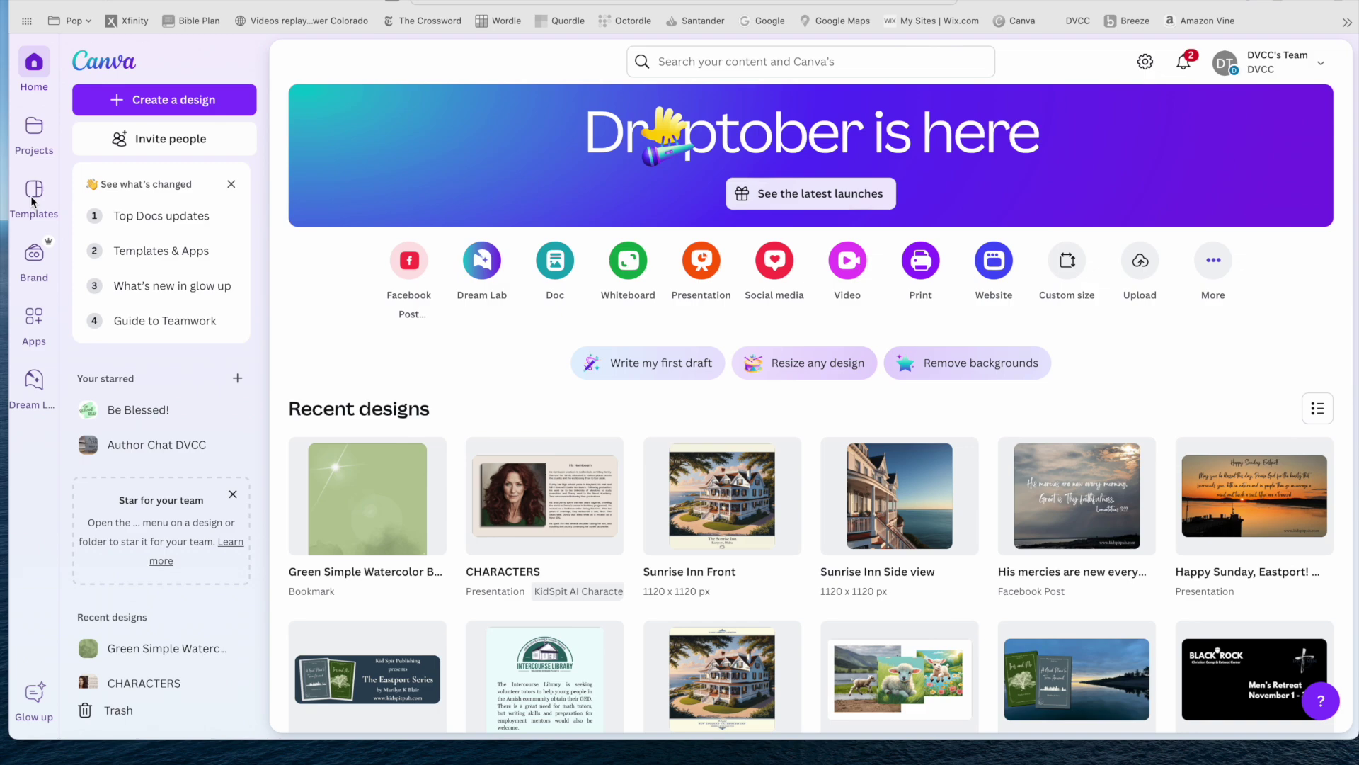
# Search Canva for 'book cover', bringing up 66 own designs and 8,180 templates.
pyautogui.click(681, 64)
pyautogui.click(681, 64)
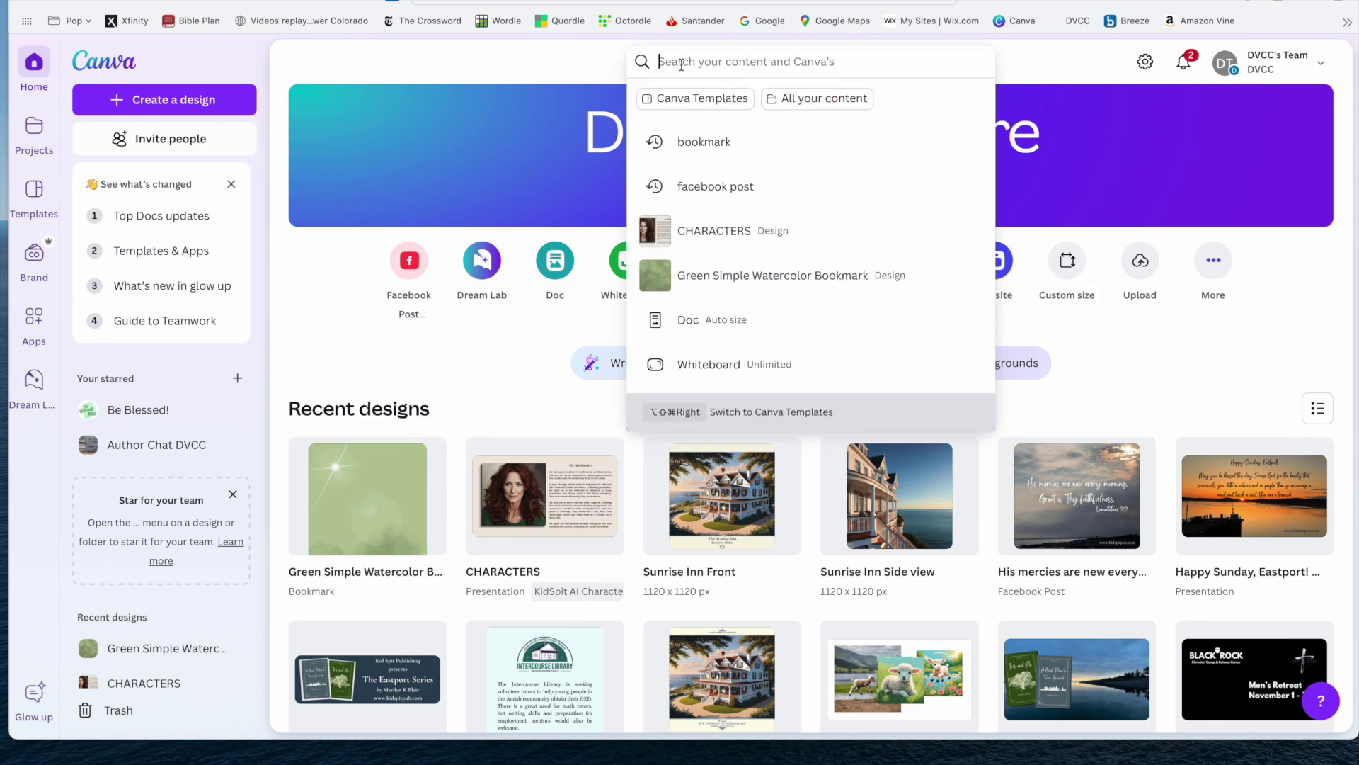
pyautogui.write('book')
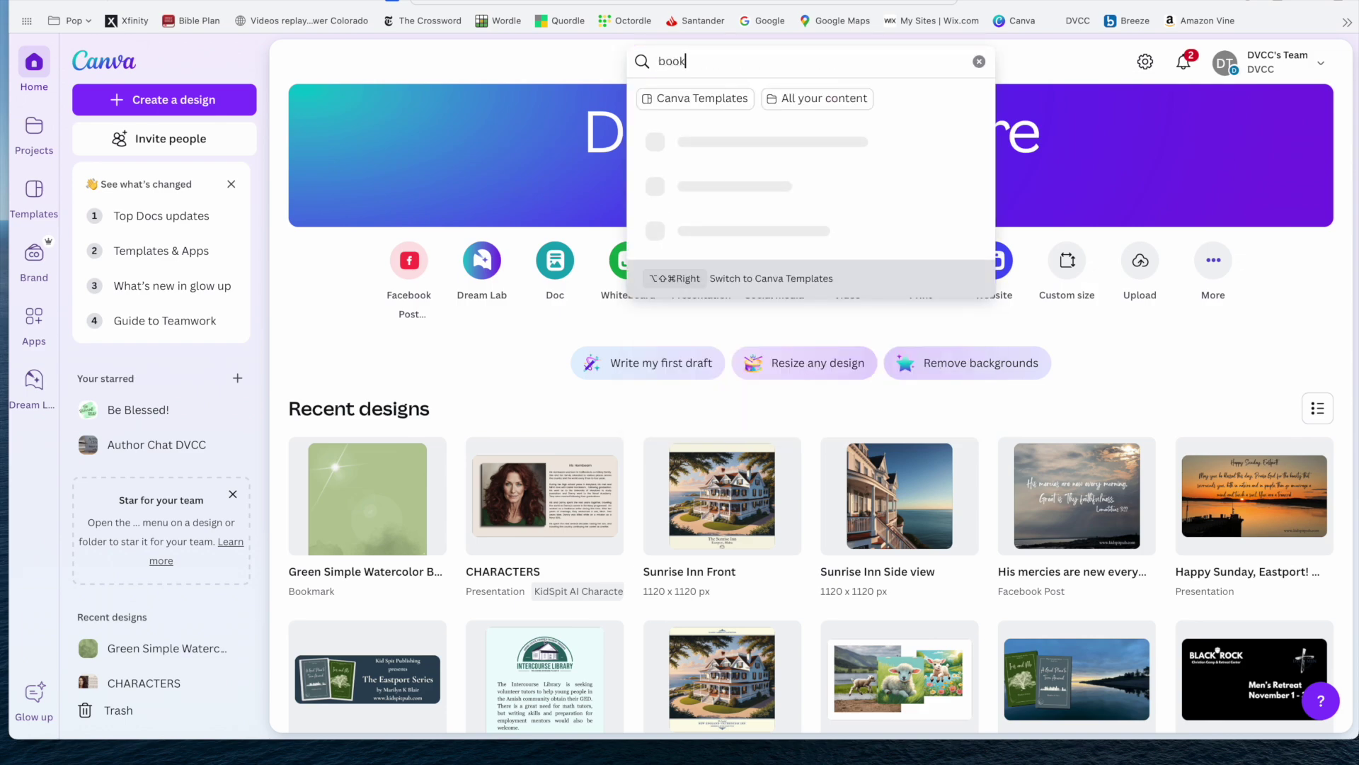
pyautogui.write(' cover')
pyautogui.press('Return')
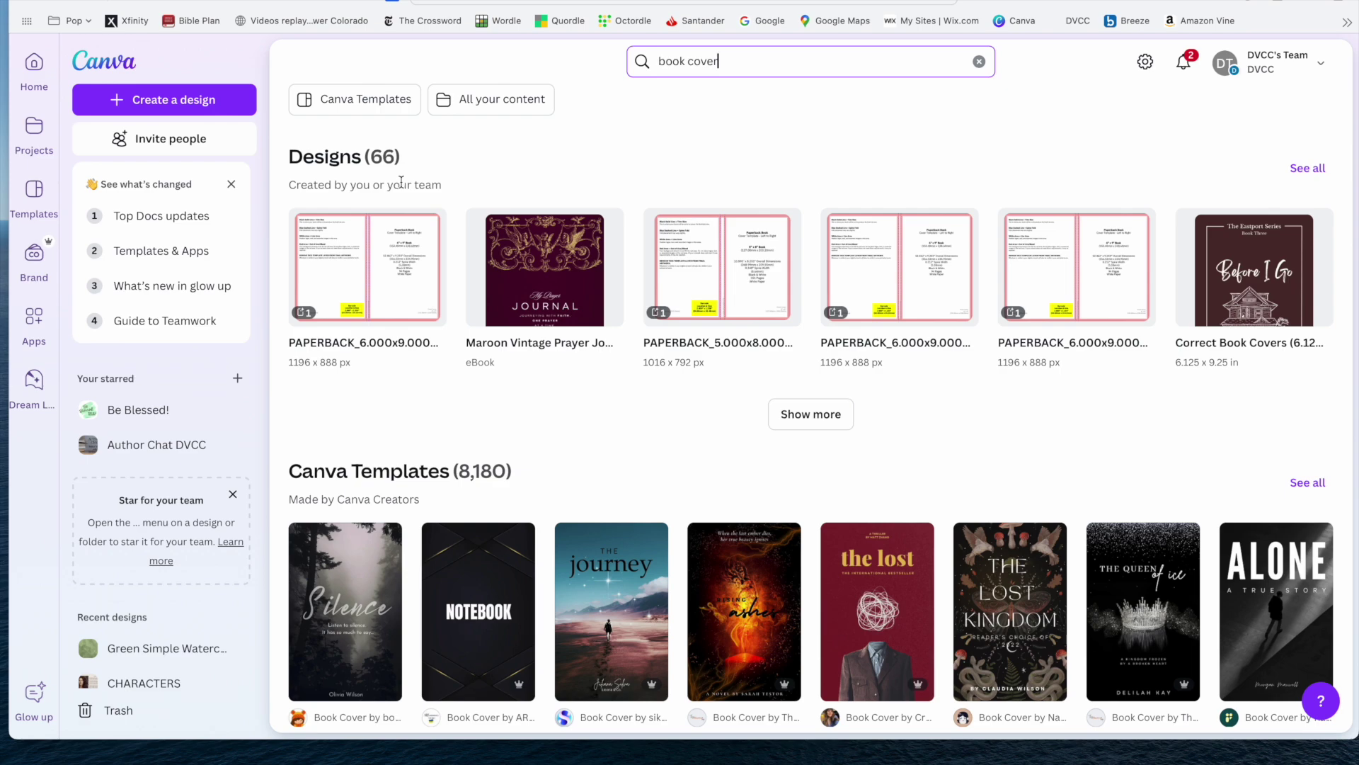
pyautogui.scroll(-1, 596, 282)
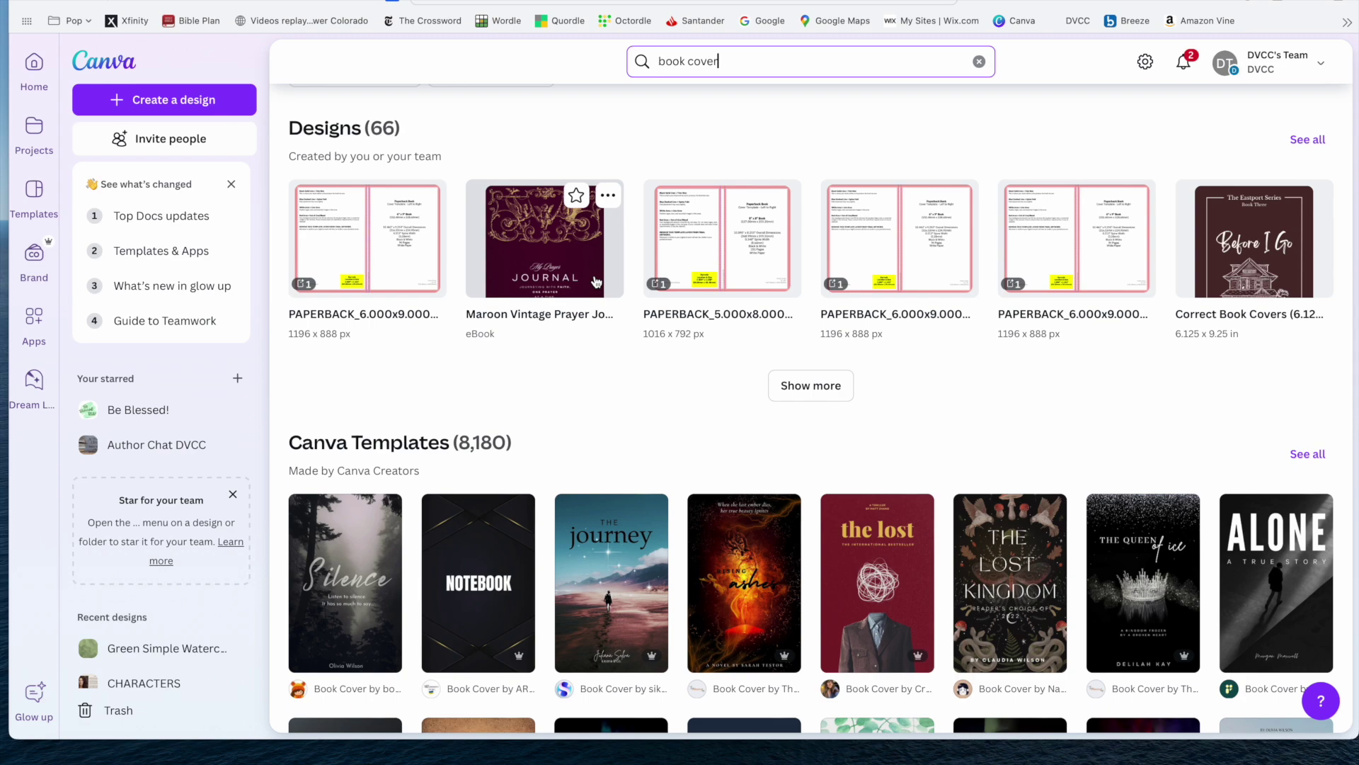
pyautogui.scroll(-3, 595, 281)
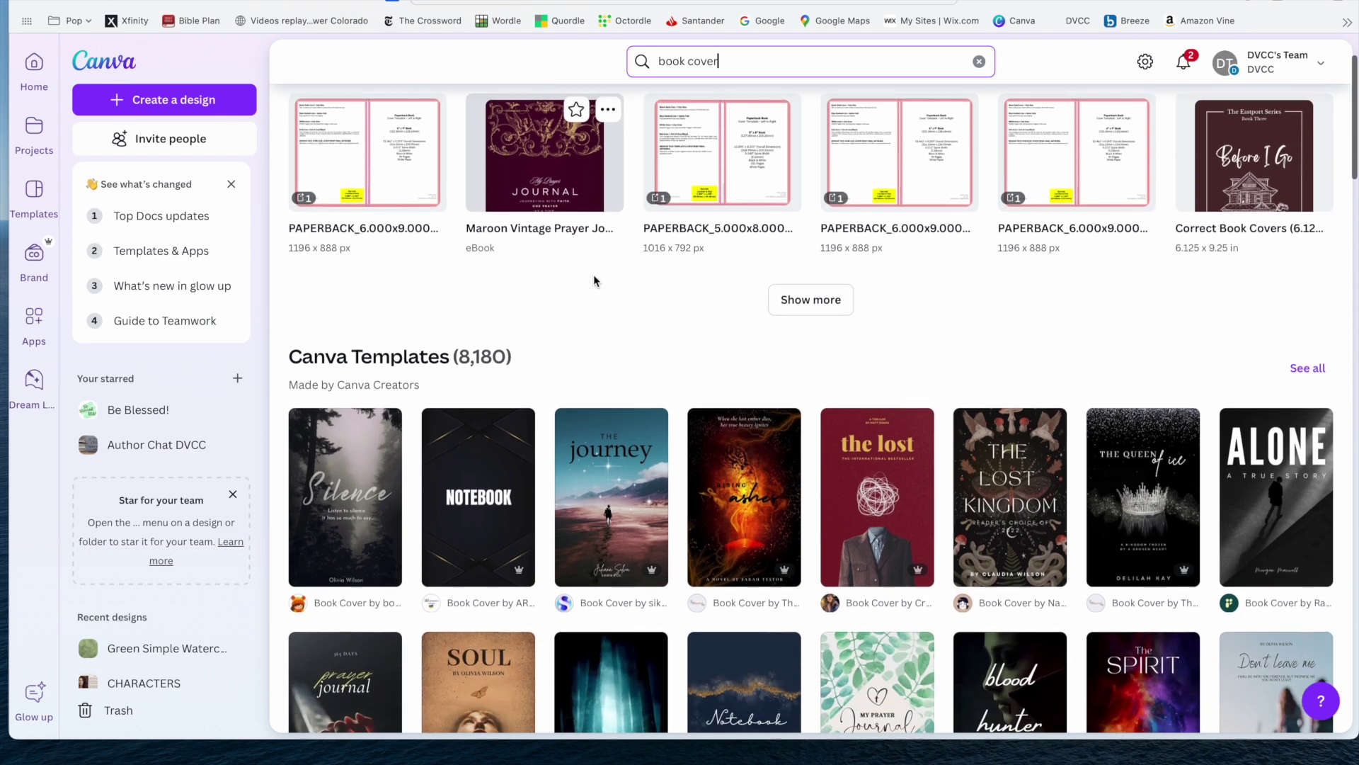
pyautogui.scroll(-2, 595, 281)
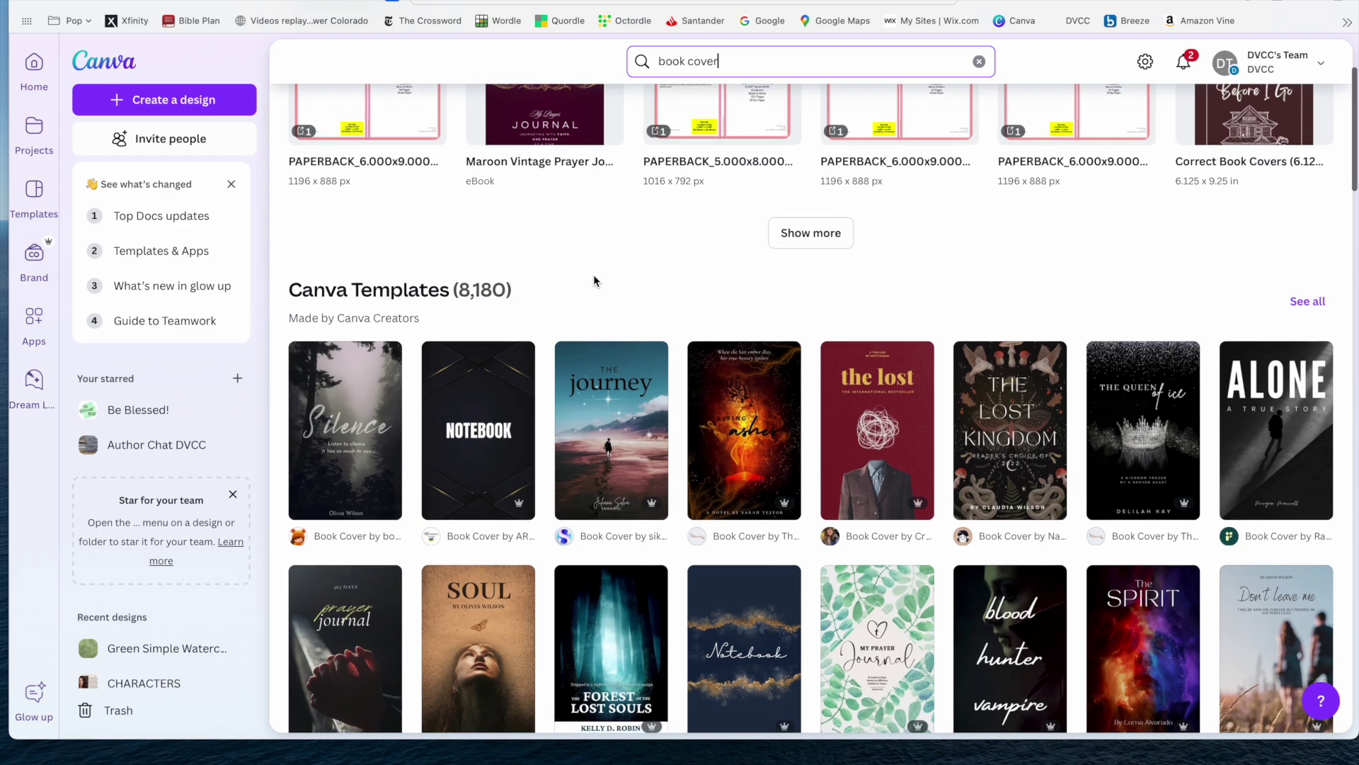
pyautogui.scroll(-1, 593, 280)
pyautogui.scroll(-3, 594, 280)
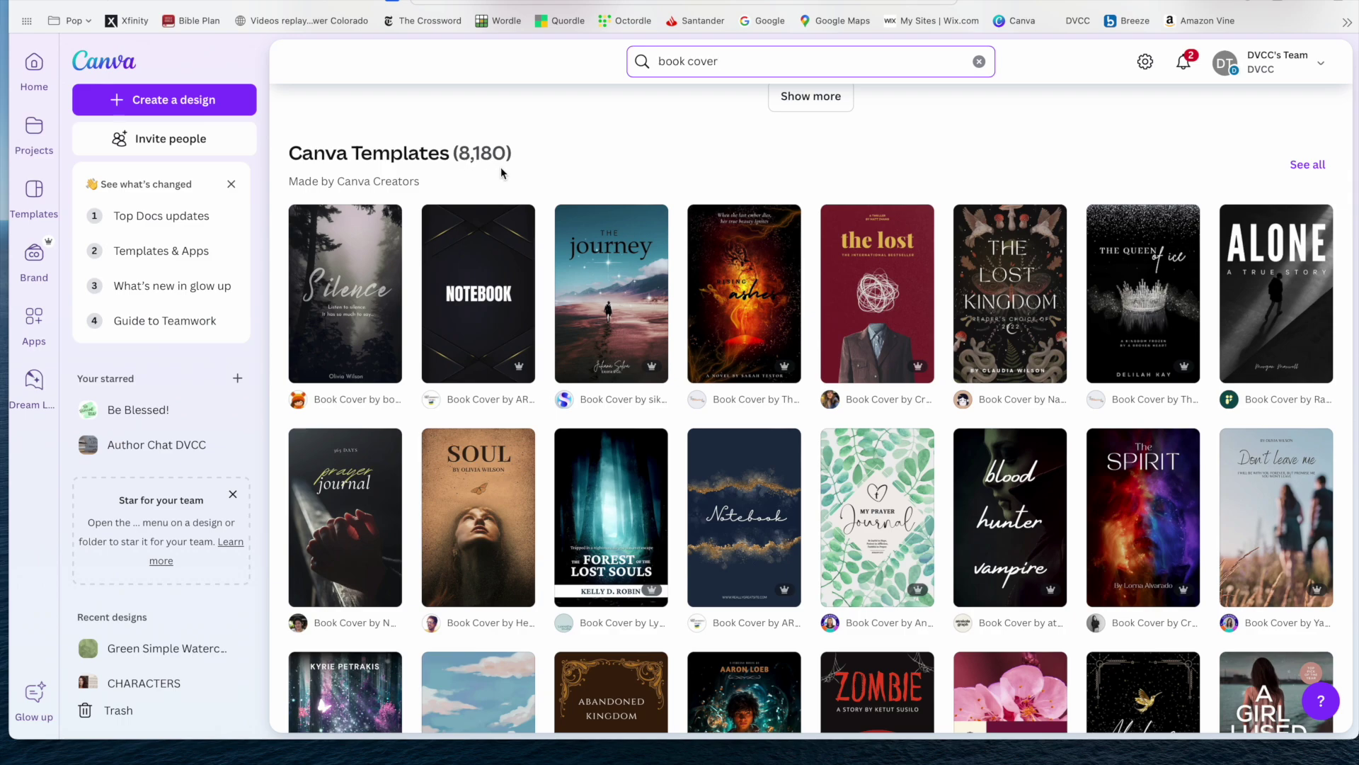
pyautogui.scroll(-1, 591, 179)
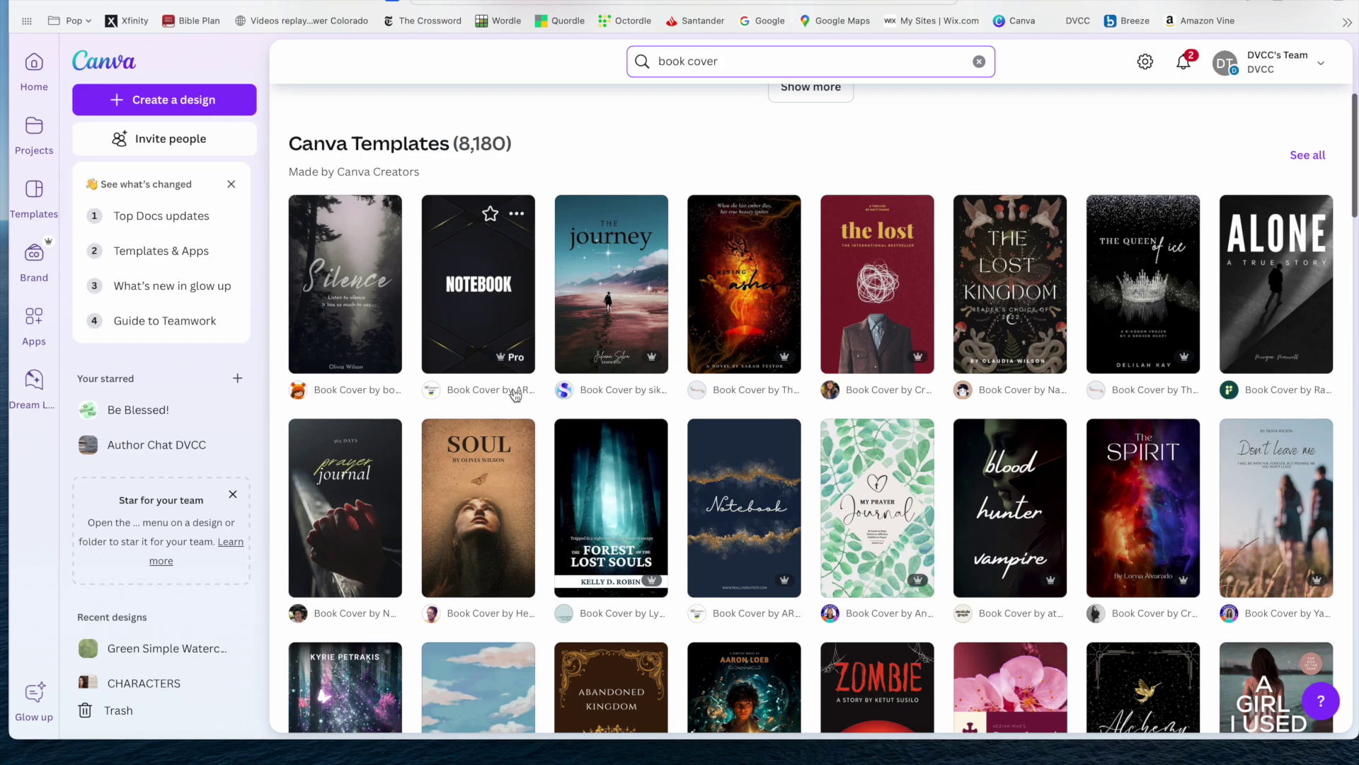
pyautogui.scroll(-3, 515, 395)
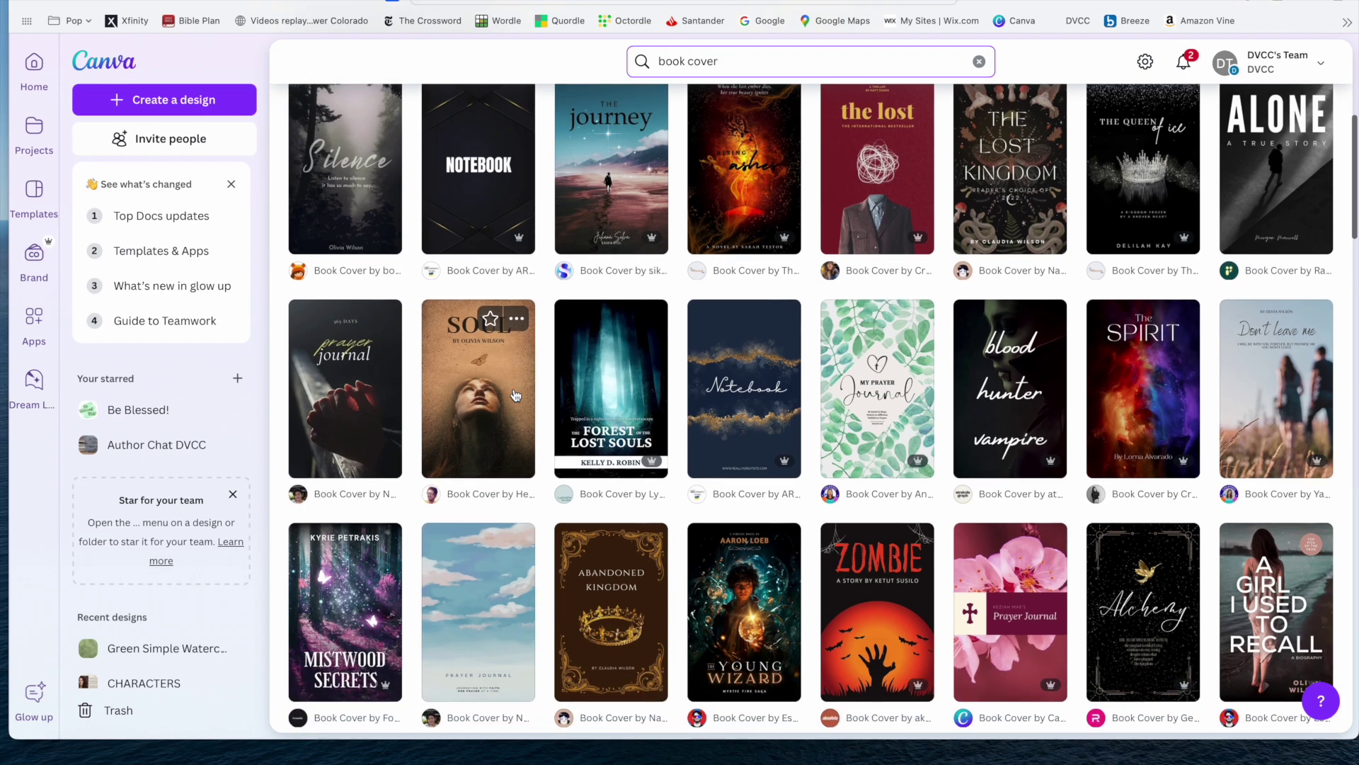
pyautogui.scroll(-4, 515, 395)
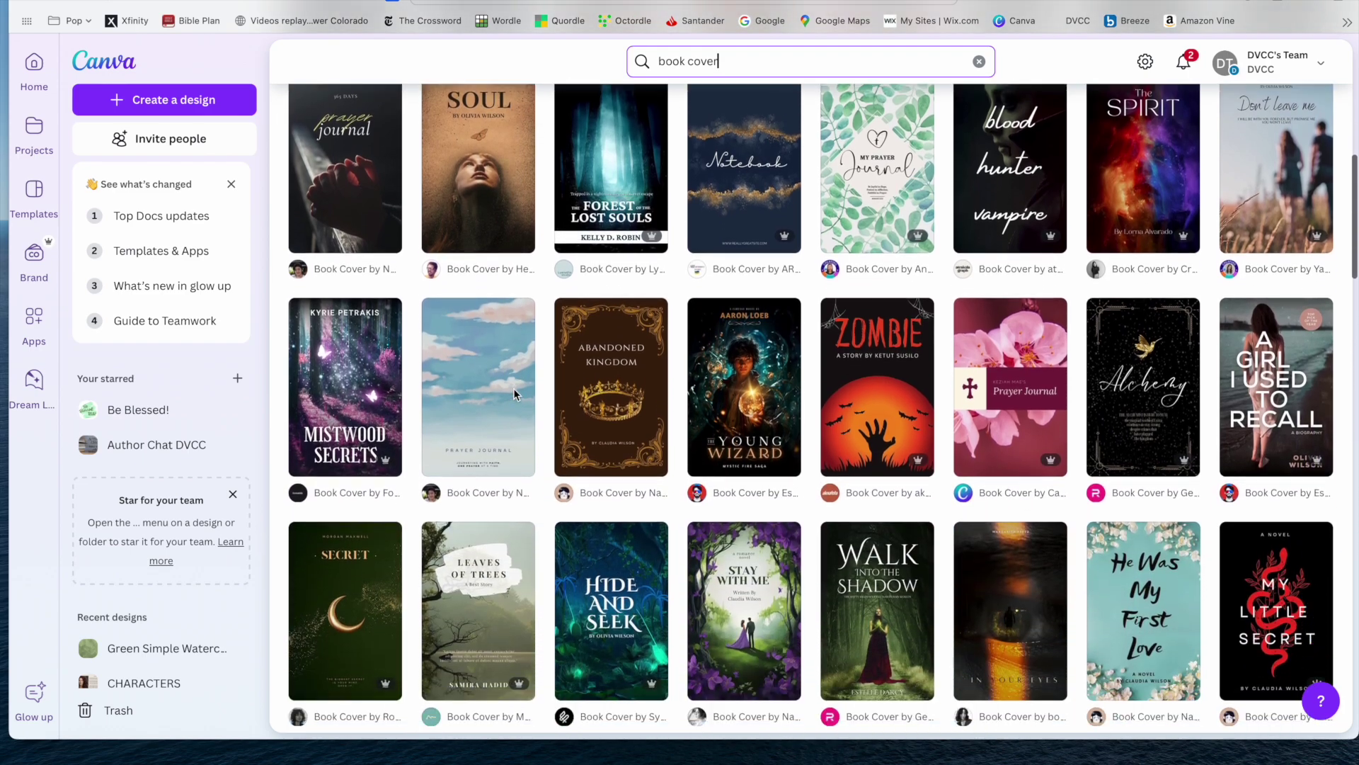
pyautogui.scroll(-5, 513, 388)
pyautogui.scroll(-4, 515, 394)
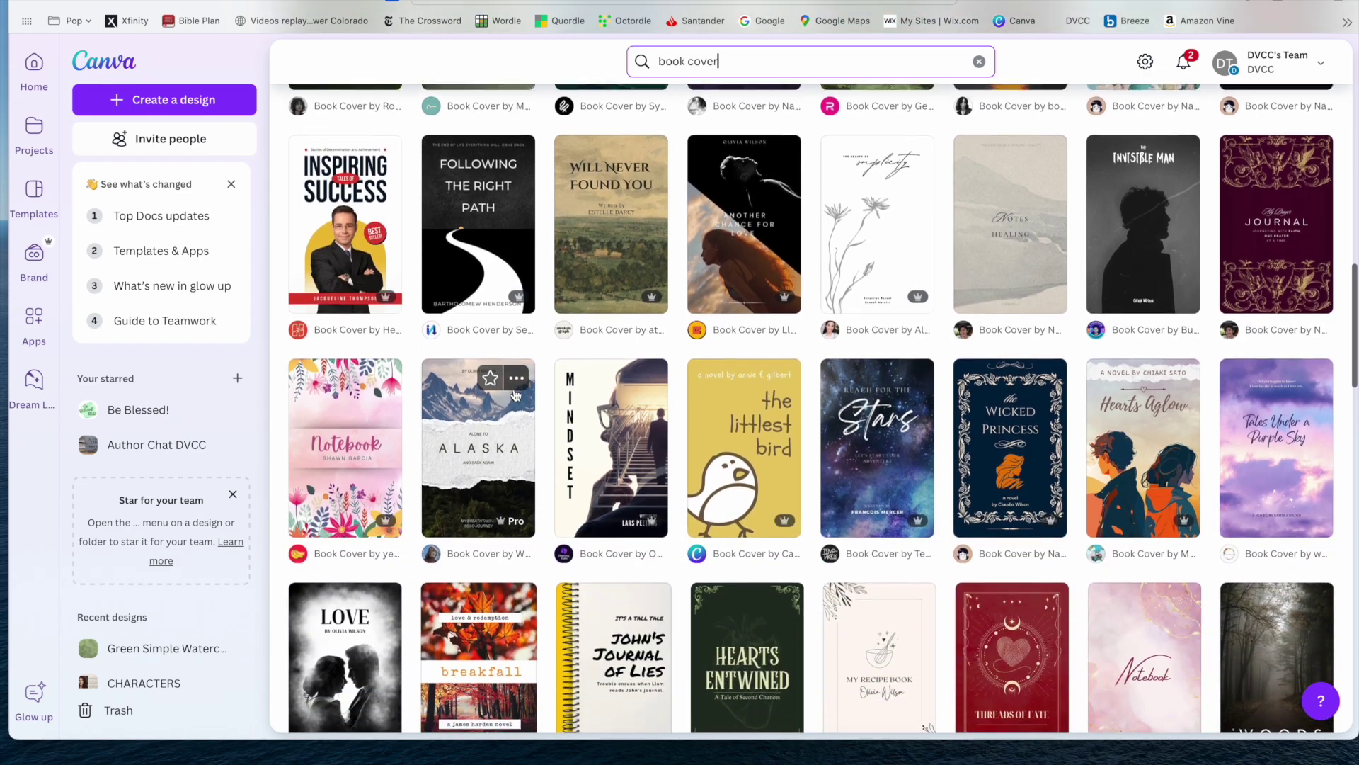
pyautogui.scroll(-3, 515, 395)
pyautogui.scroll(1, 516, 395)
pyautogui.scroll(4, 515, 395)
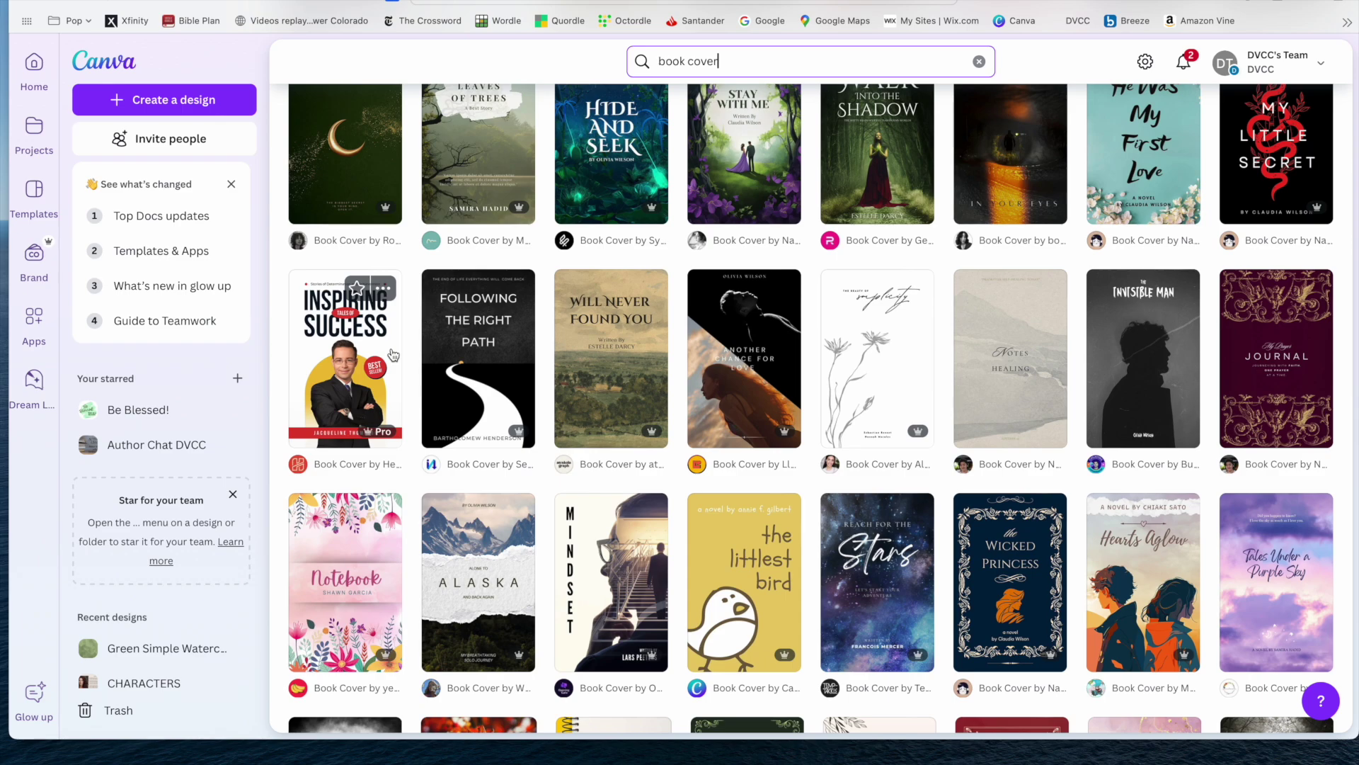
pyautogui.click(394, 355)
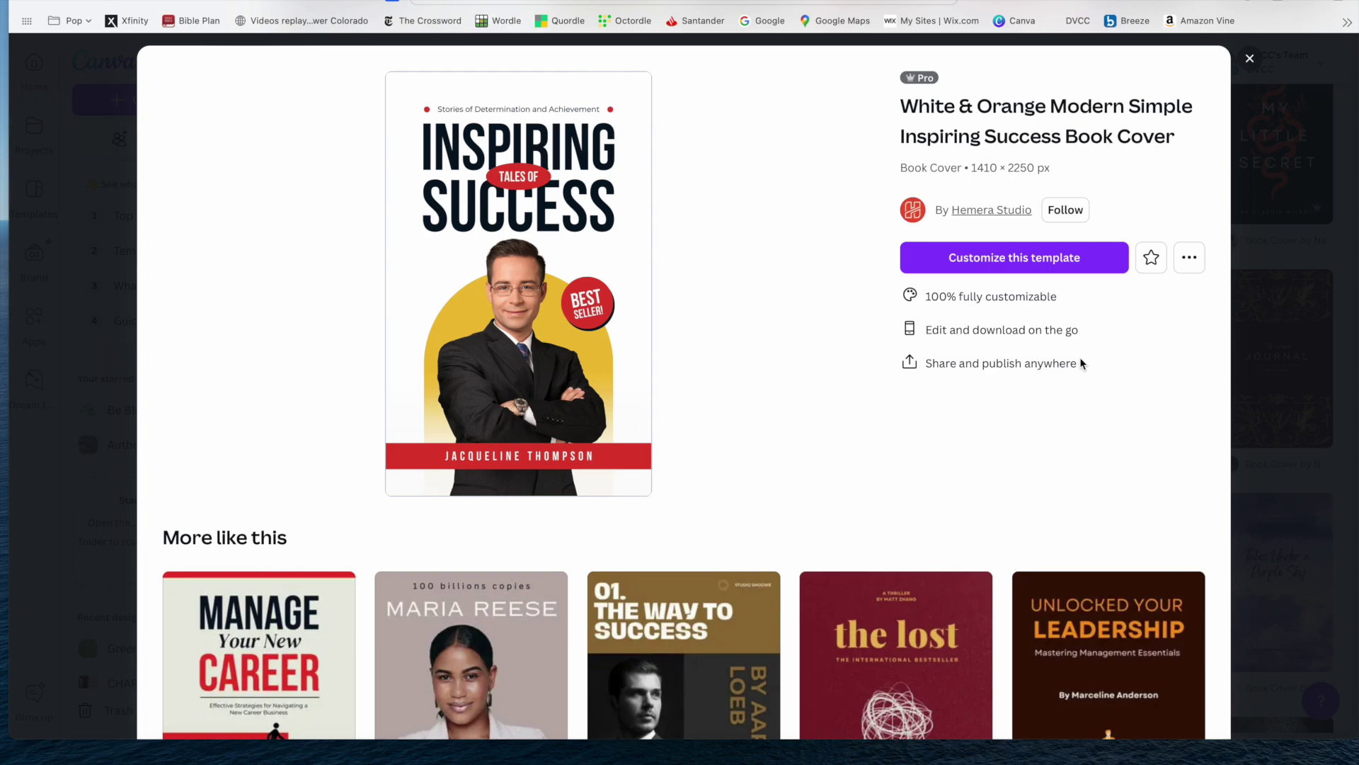
# Customize the Inspiring Success template as a new eBook design and select its INSPIRING title.
pyautogui.click(977, 255)
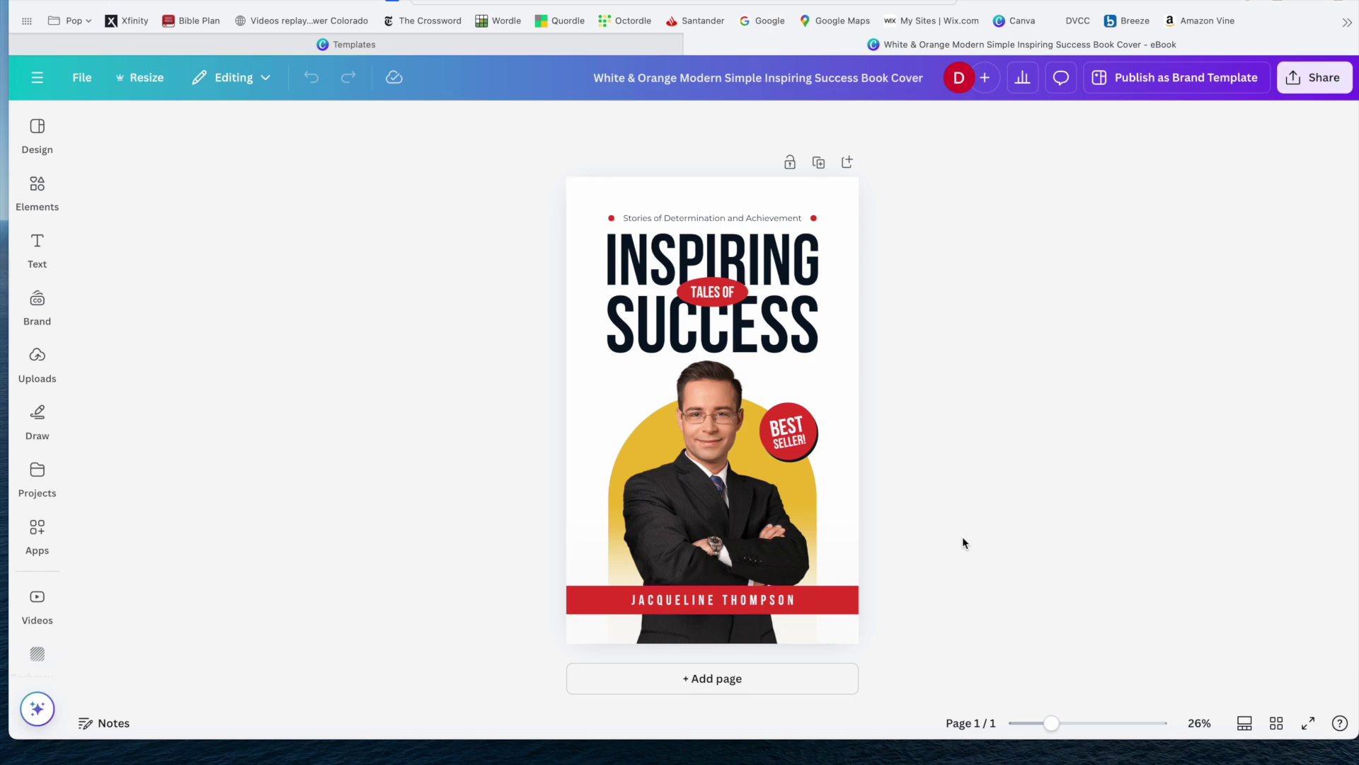
pyautogui.click(811, 267)
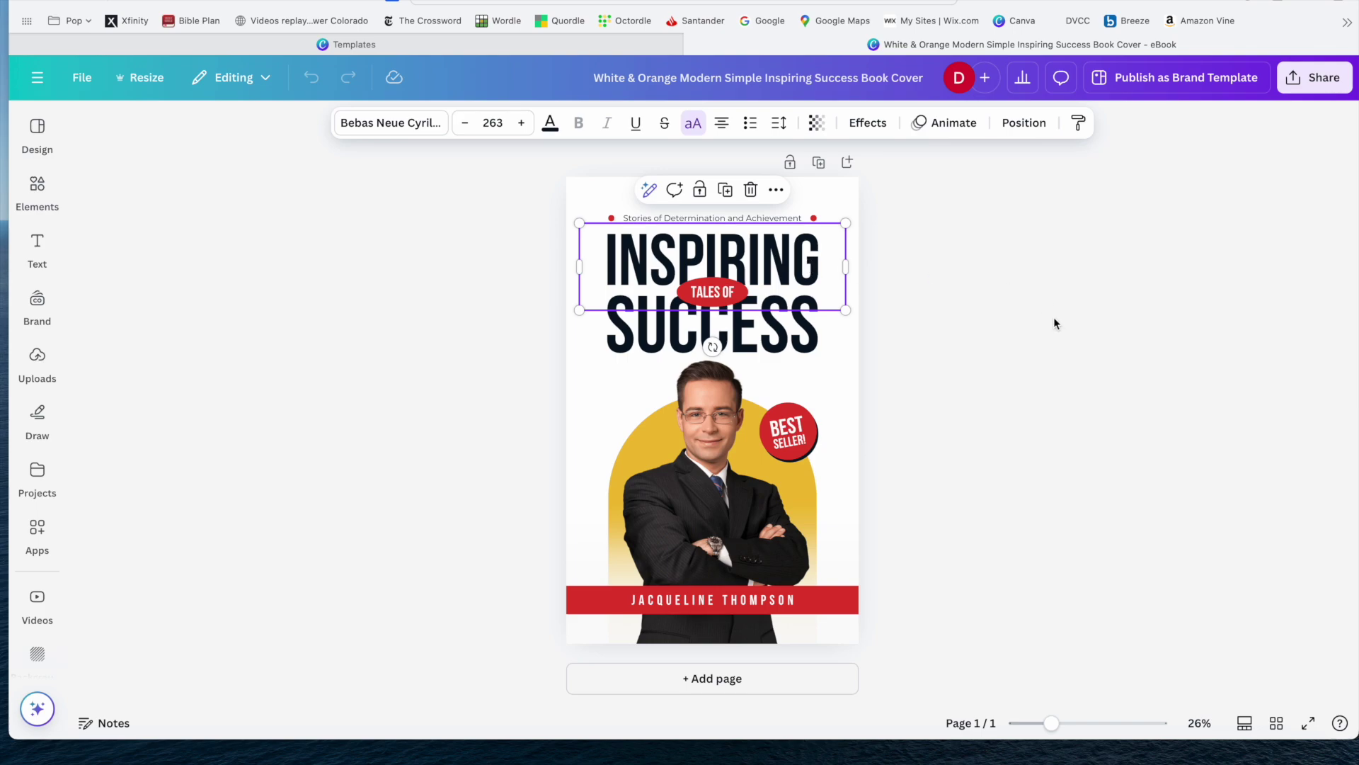
# Select the man's photo on the cover and delete it.
pyautogui.click(841, 417)
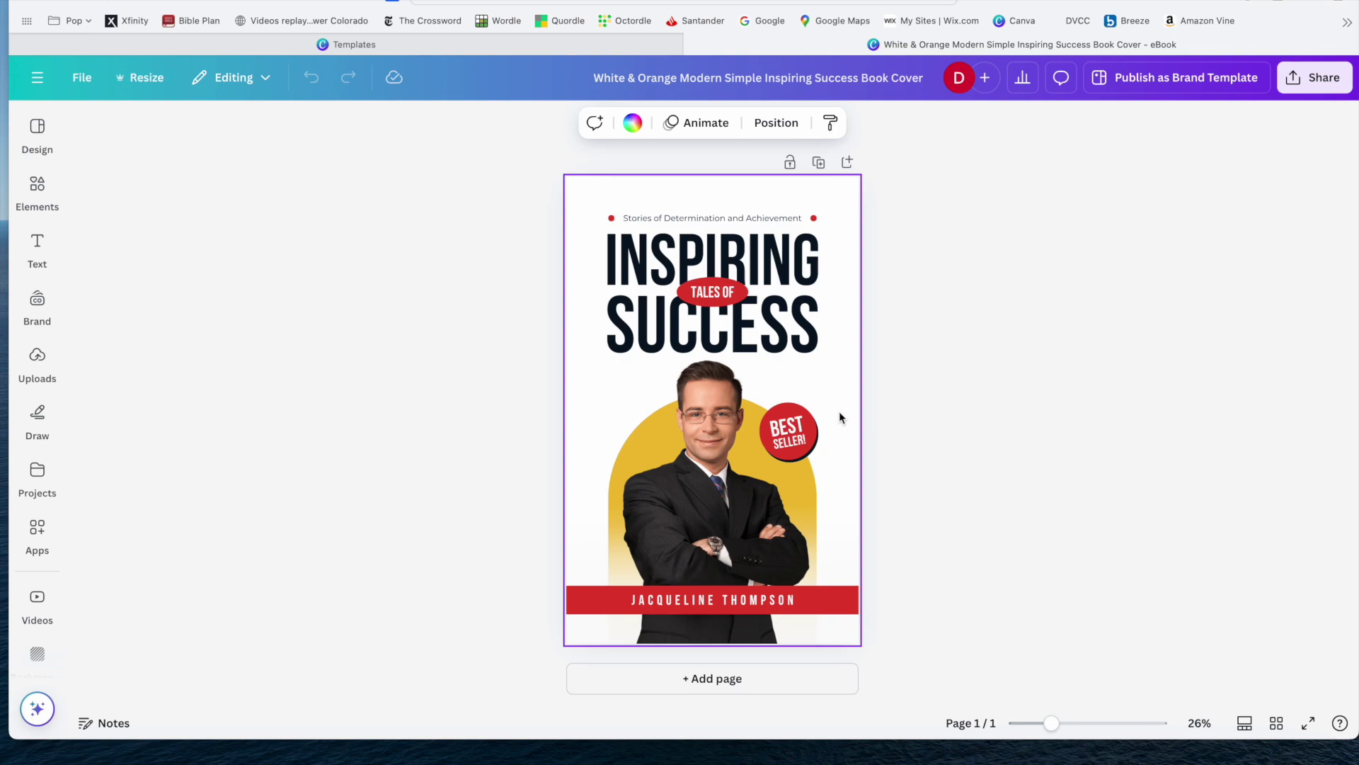
pyautogui.click(710, 454)
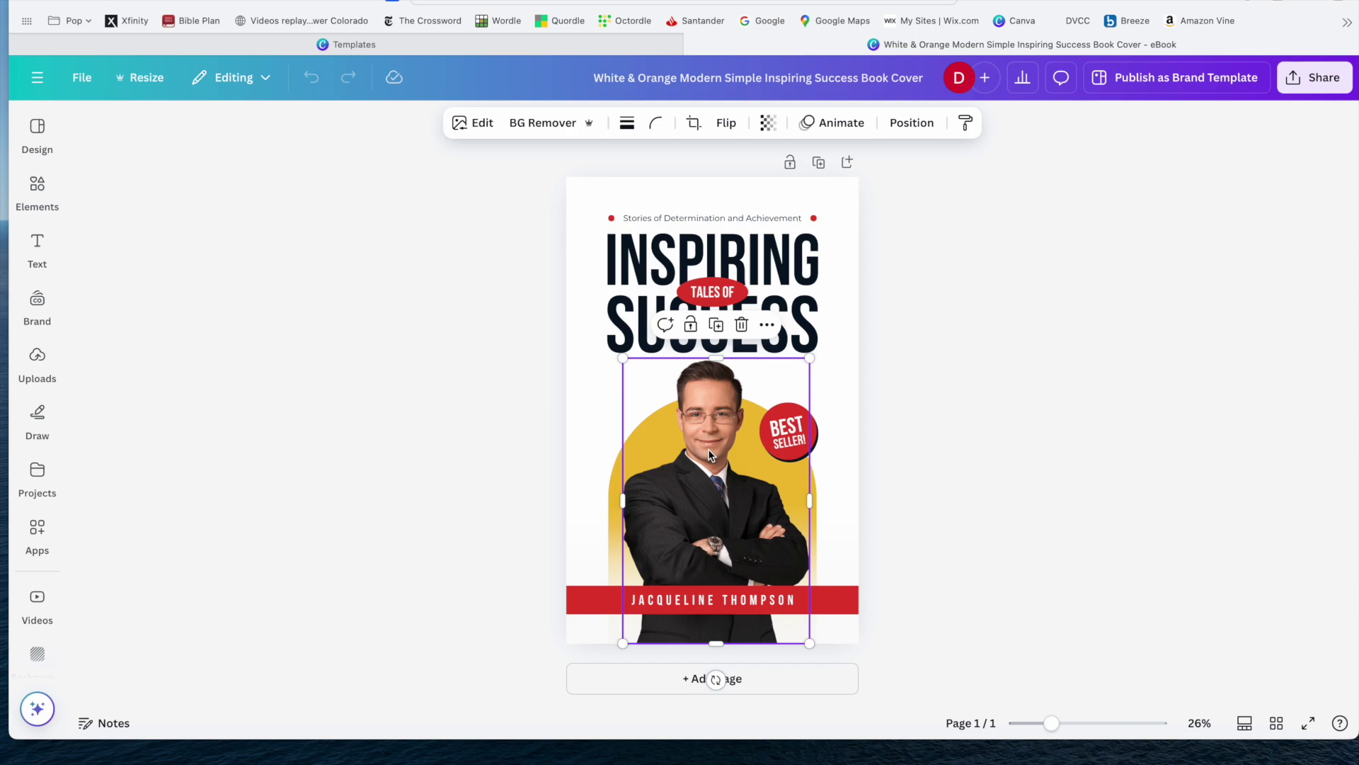
pyautogui.click(834, 408)
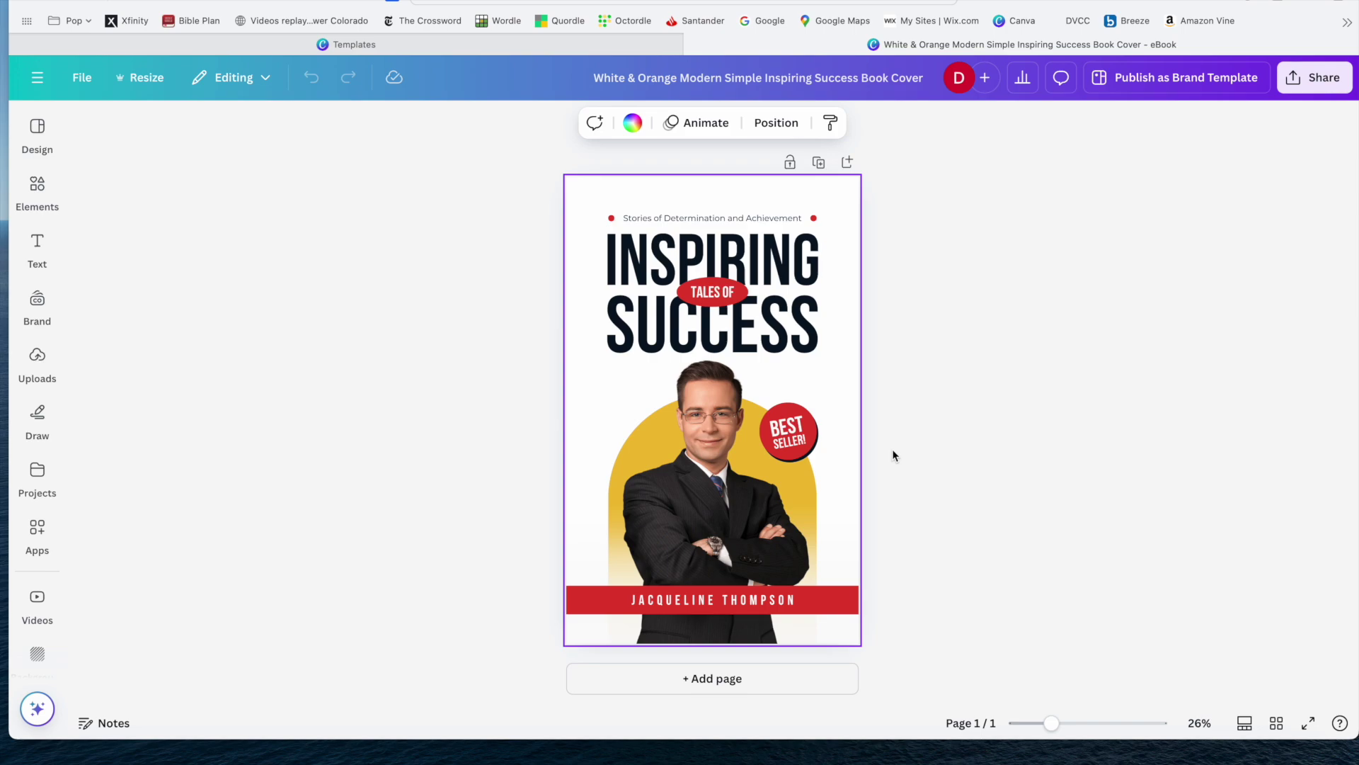
pyautogui.click(732, 465)
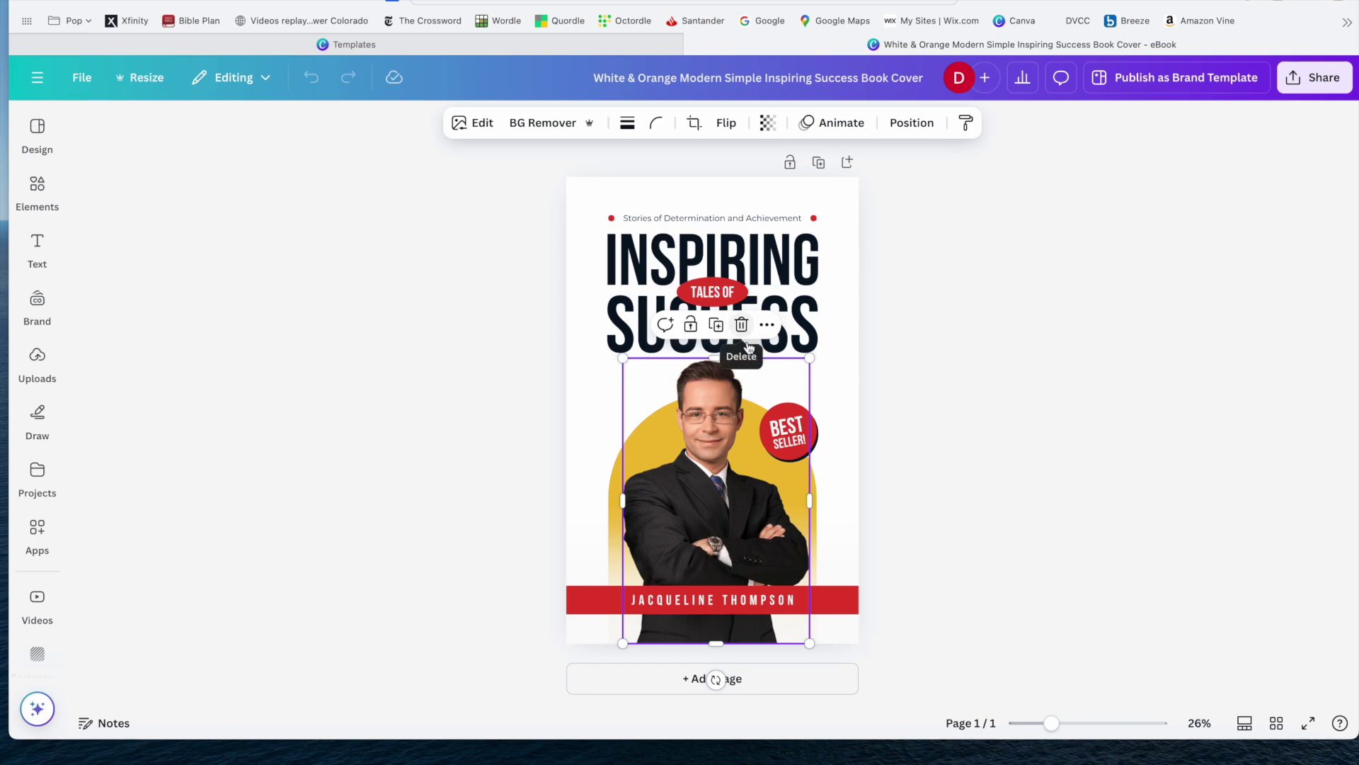
pyautogui.press('Delete')
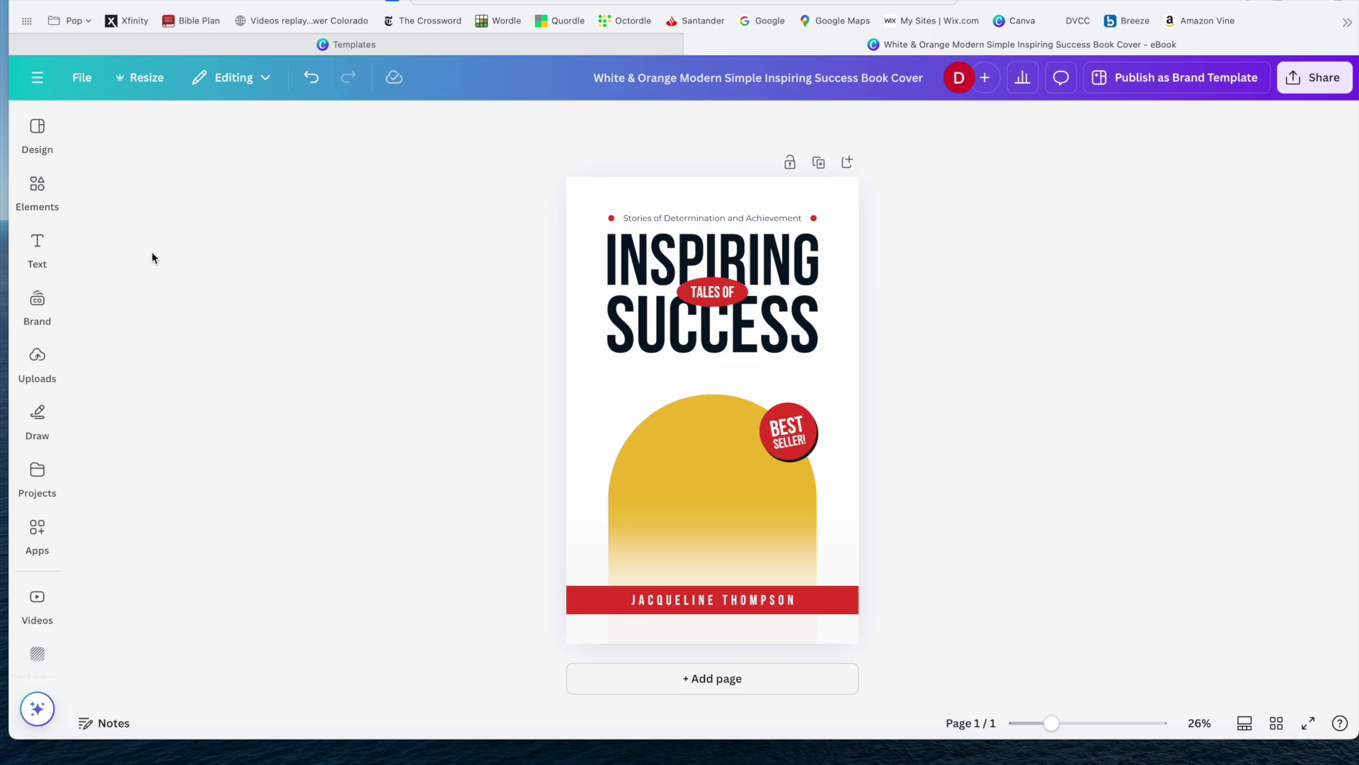
# Browse the Uploads and Design panels, ending on the Elements library.
pyautogui.click(39, 354)
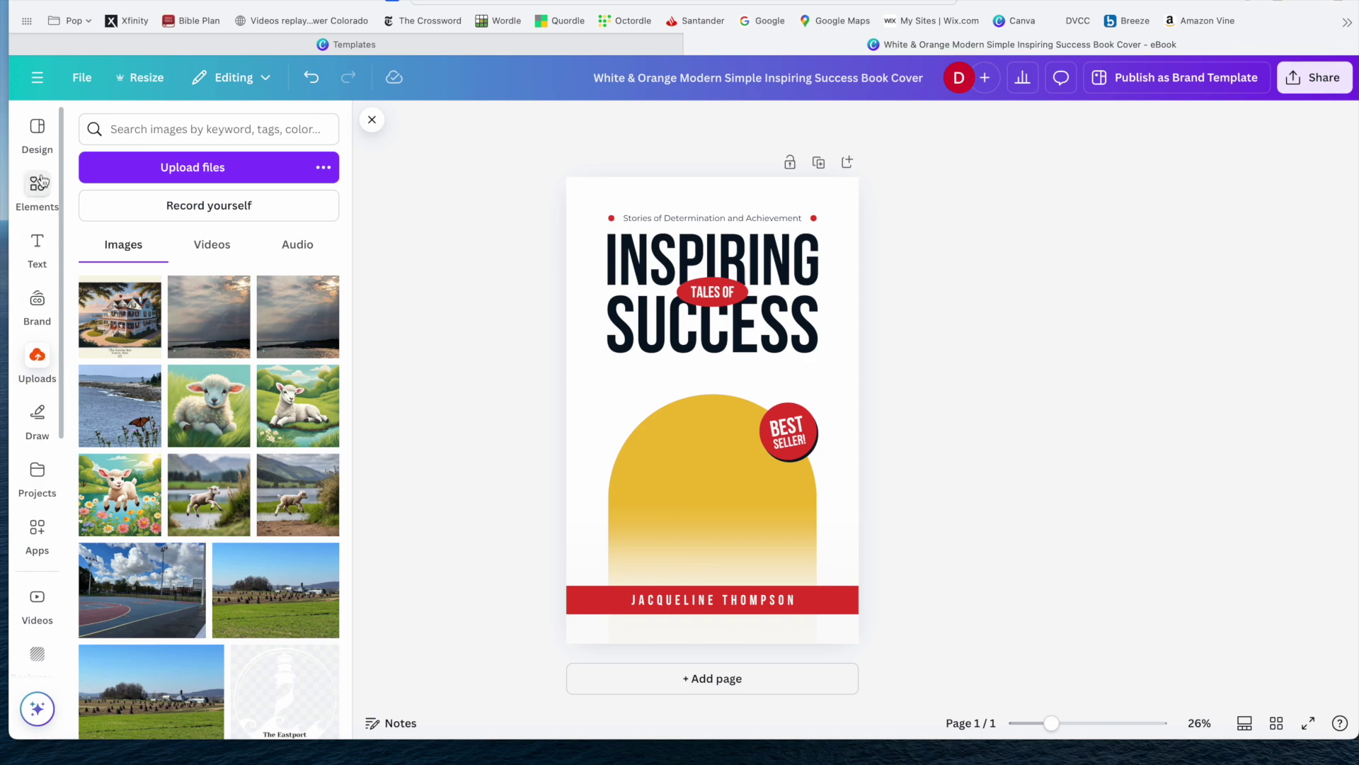
pyautogui.click(38, 129)
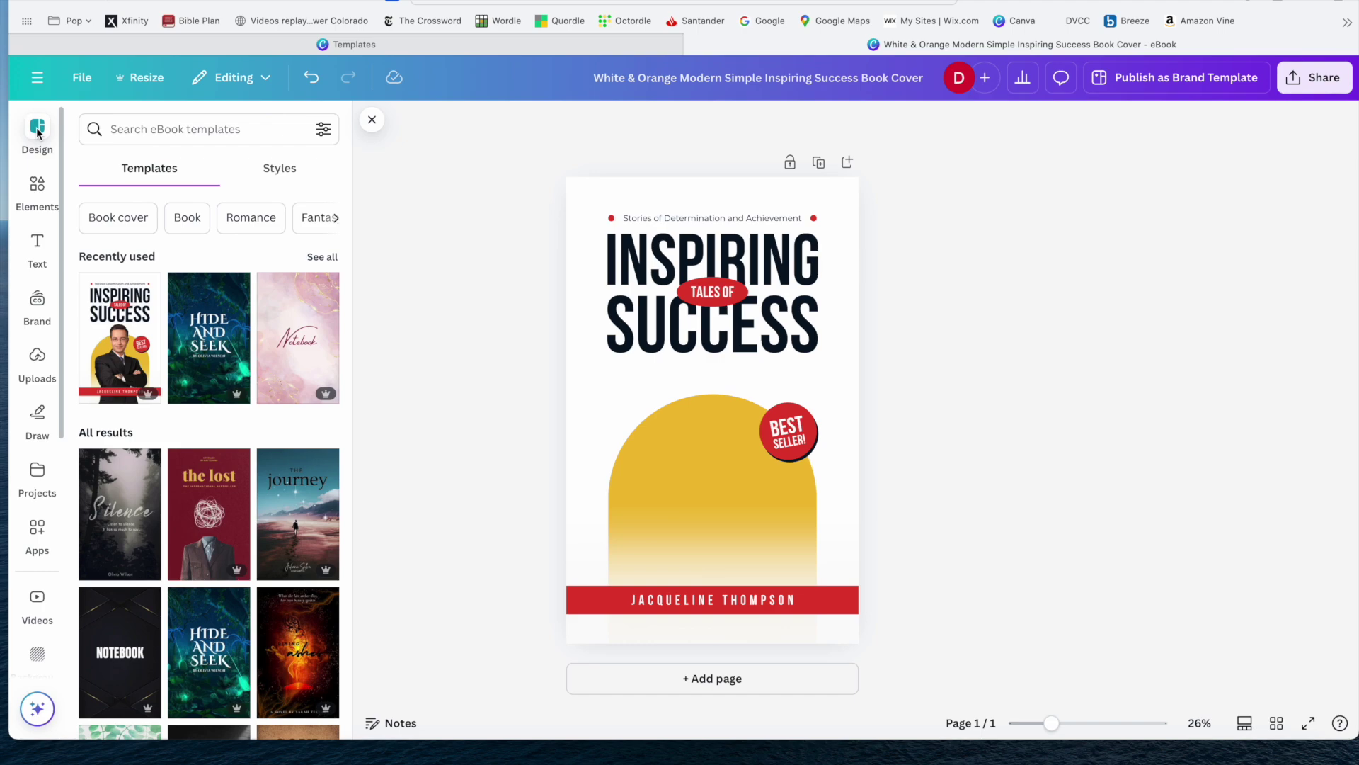
pyautogui.click(37, 186)
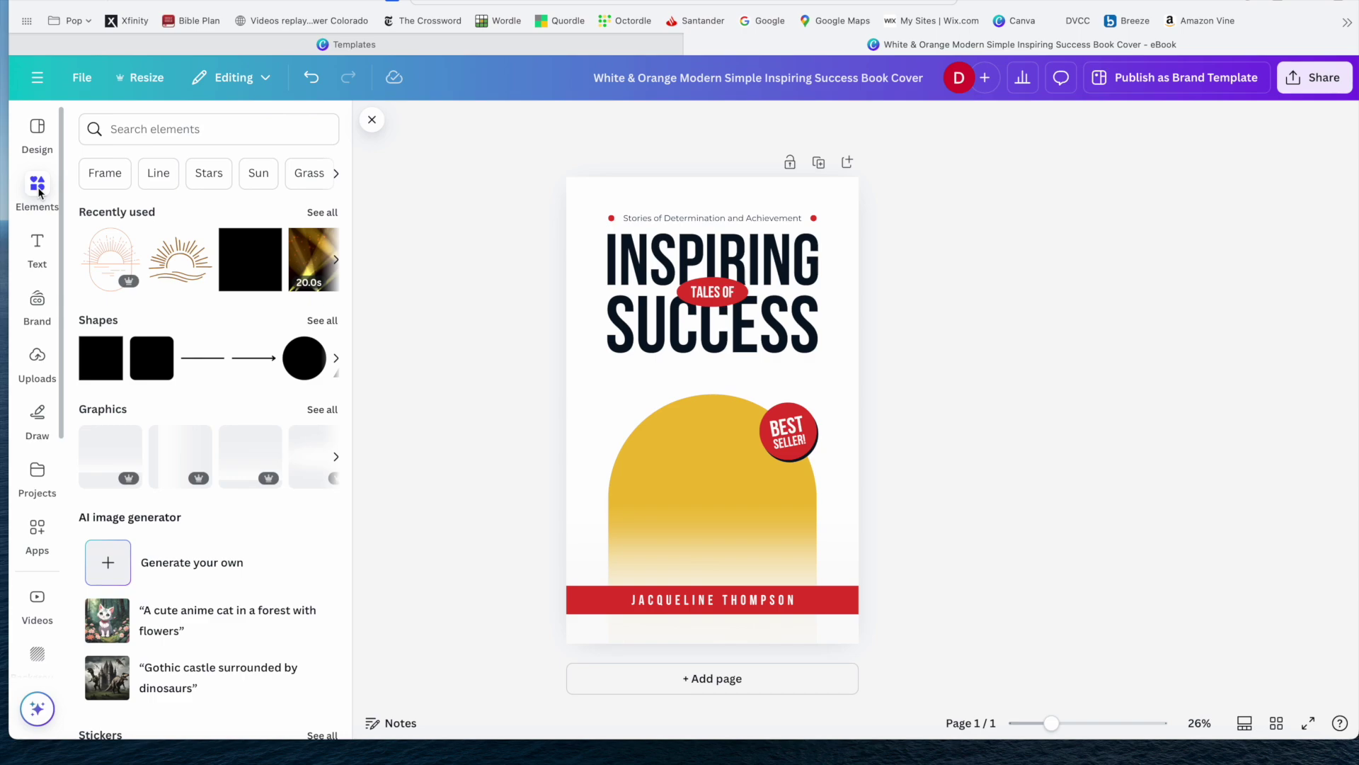
pyautogui.scroll(-3, 208, 441)
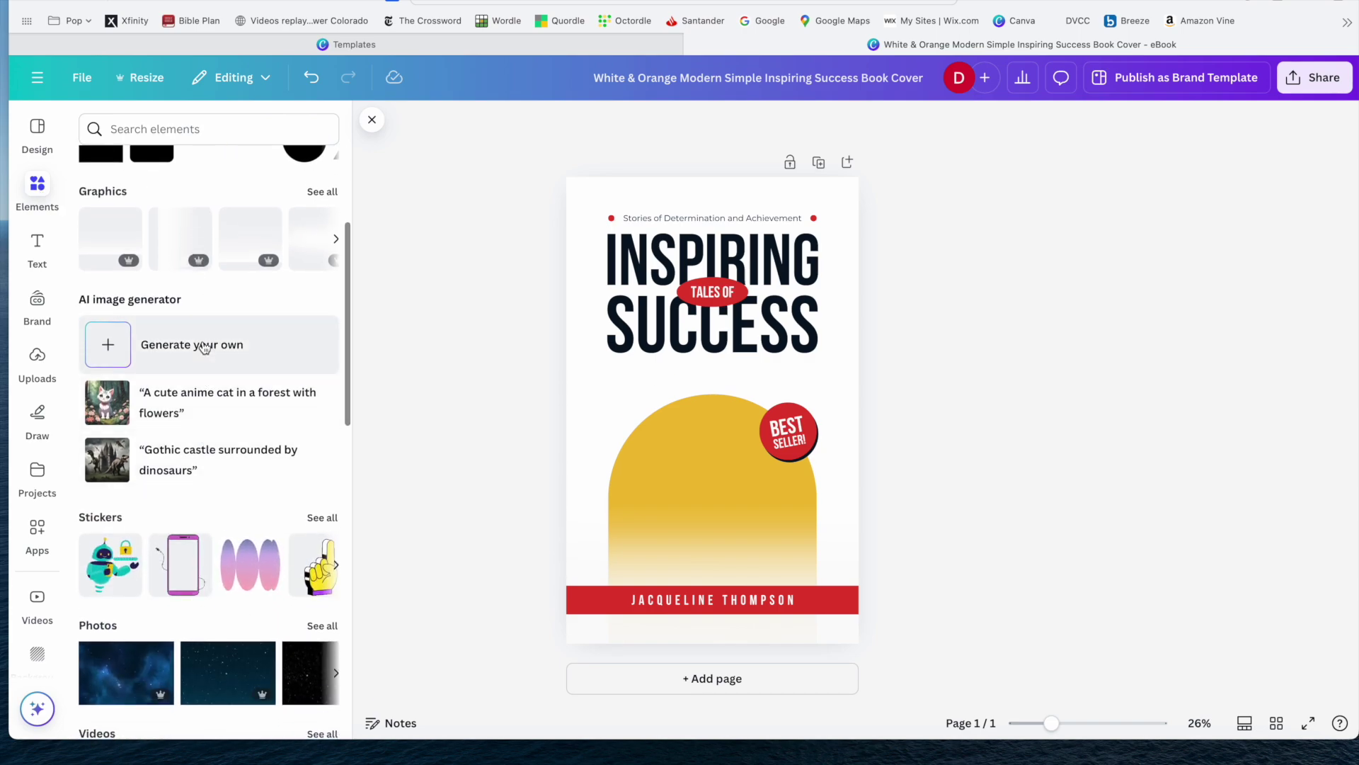
pyautogui.scroll(-4, 204, 347)
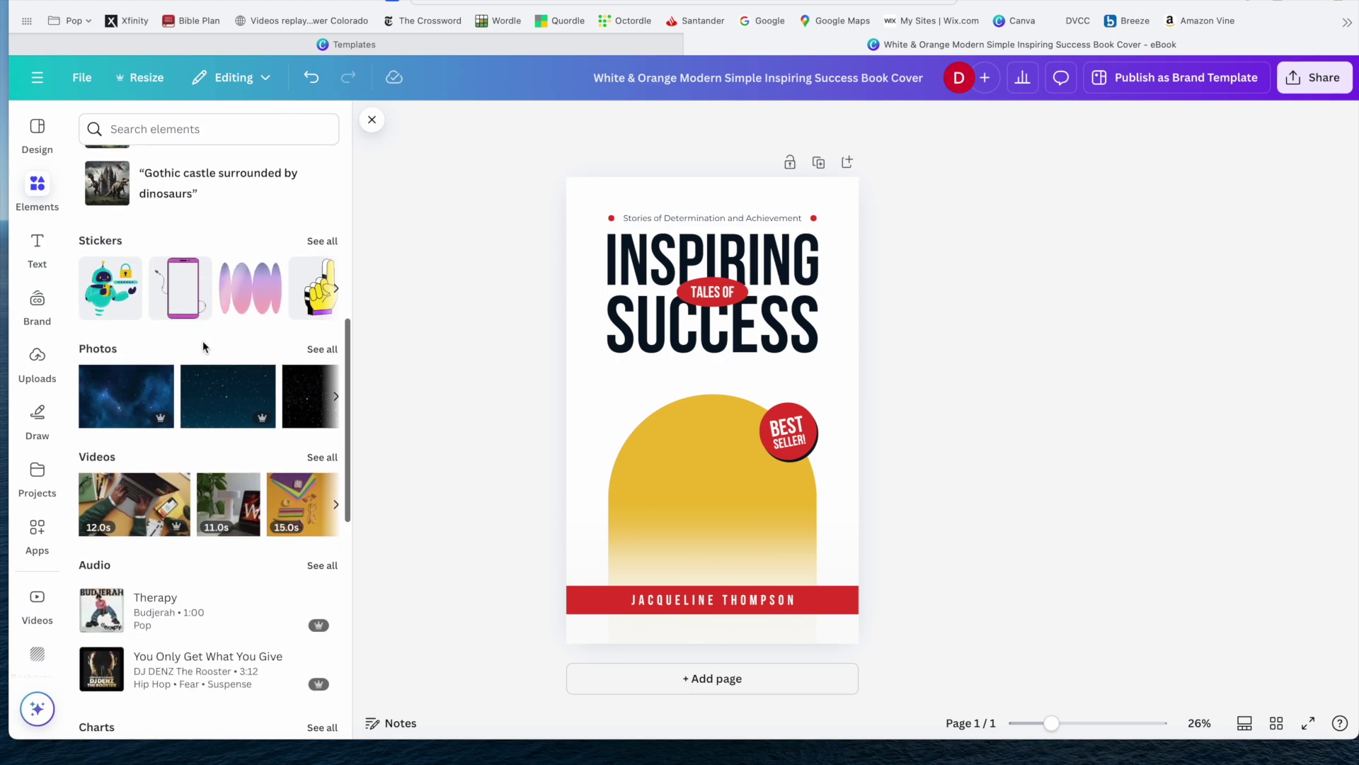
pyautogui.scroll(7, 202, 341)
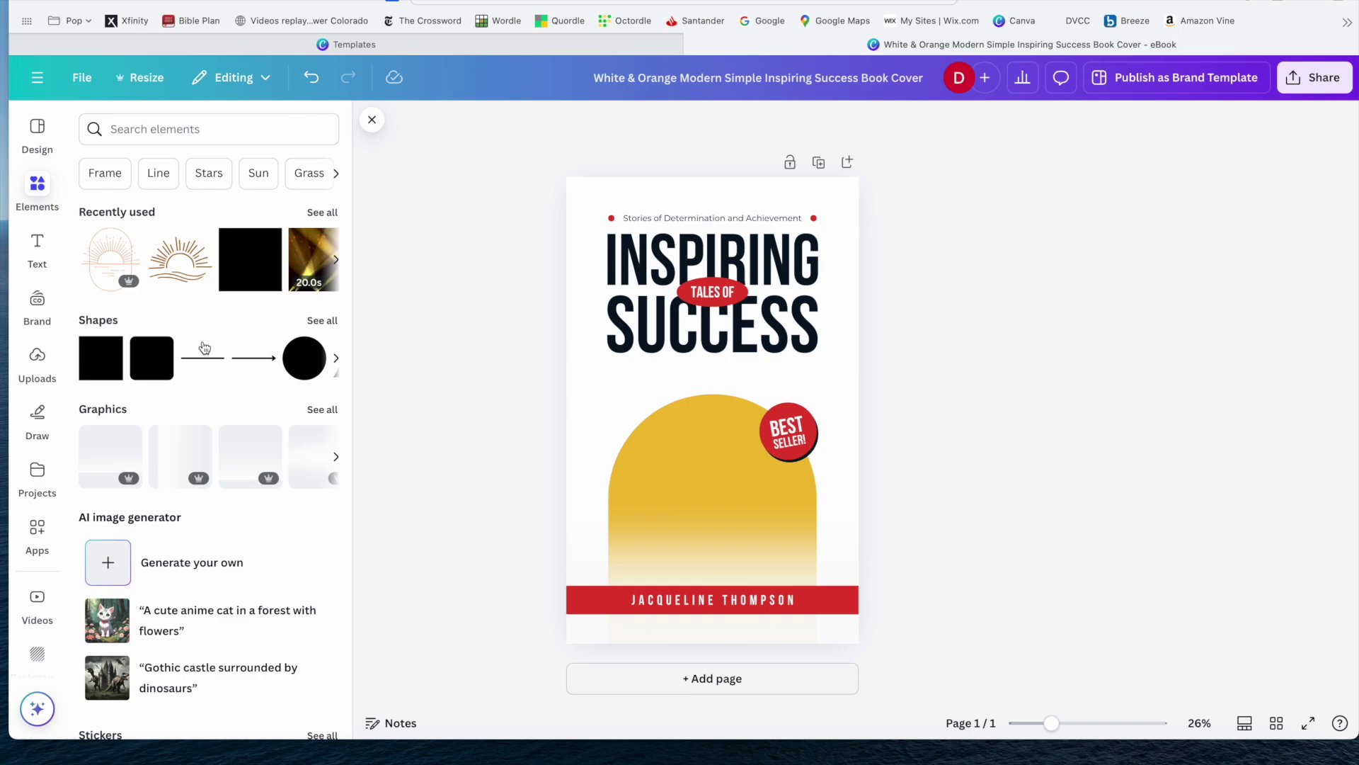
pyautogui.click(51, 254)
pyautogui.click(38, 301)
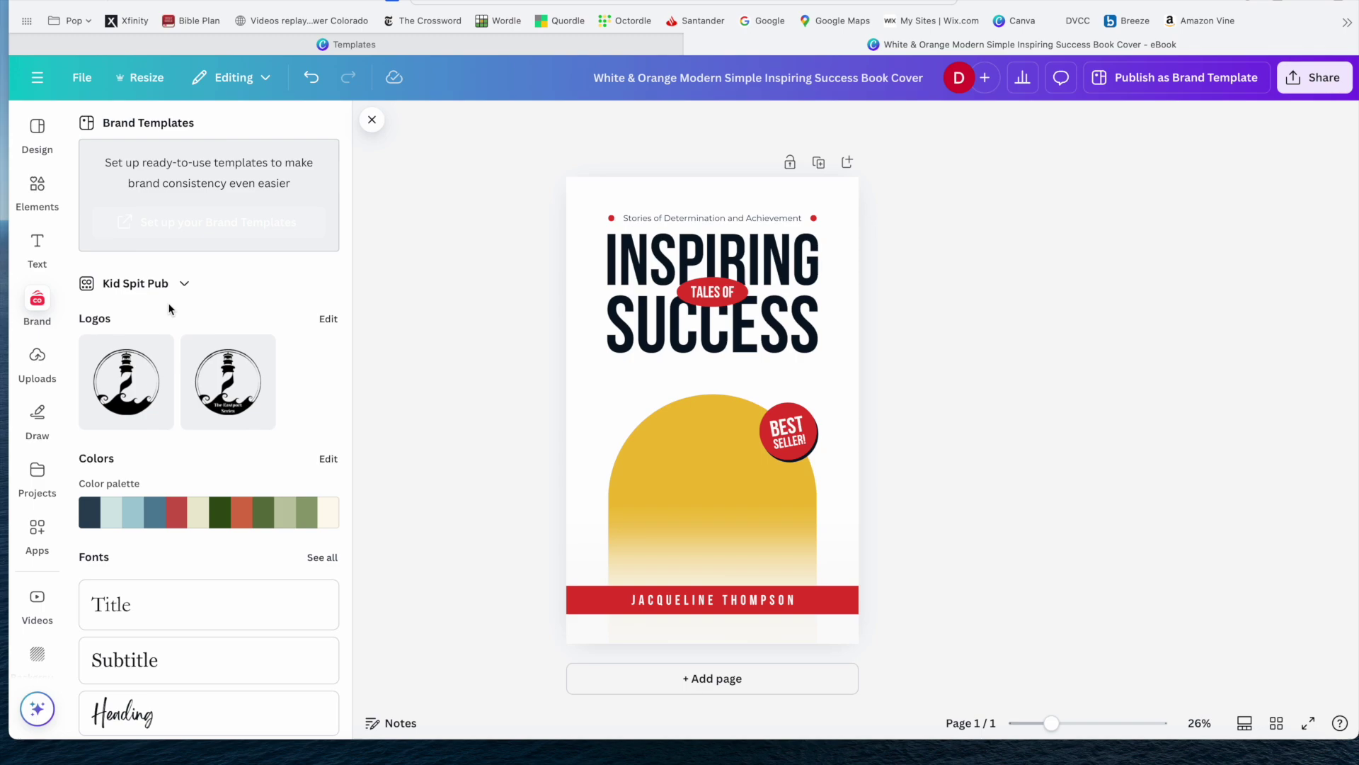
pyautogui.scroll(-5, 188, 343)
pyautogui.scroll(2, 212, 297)
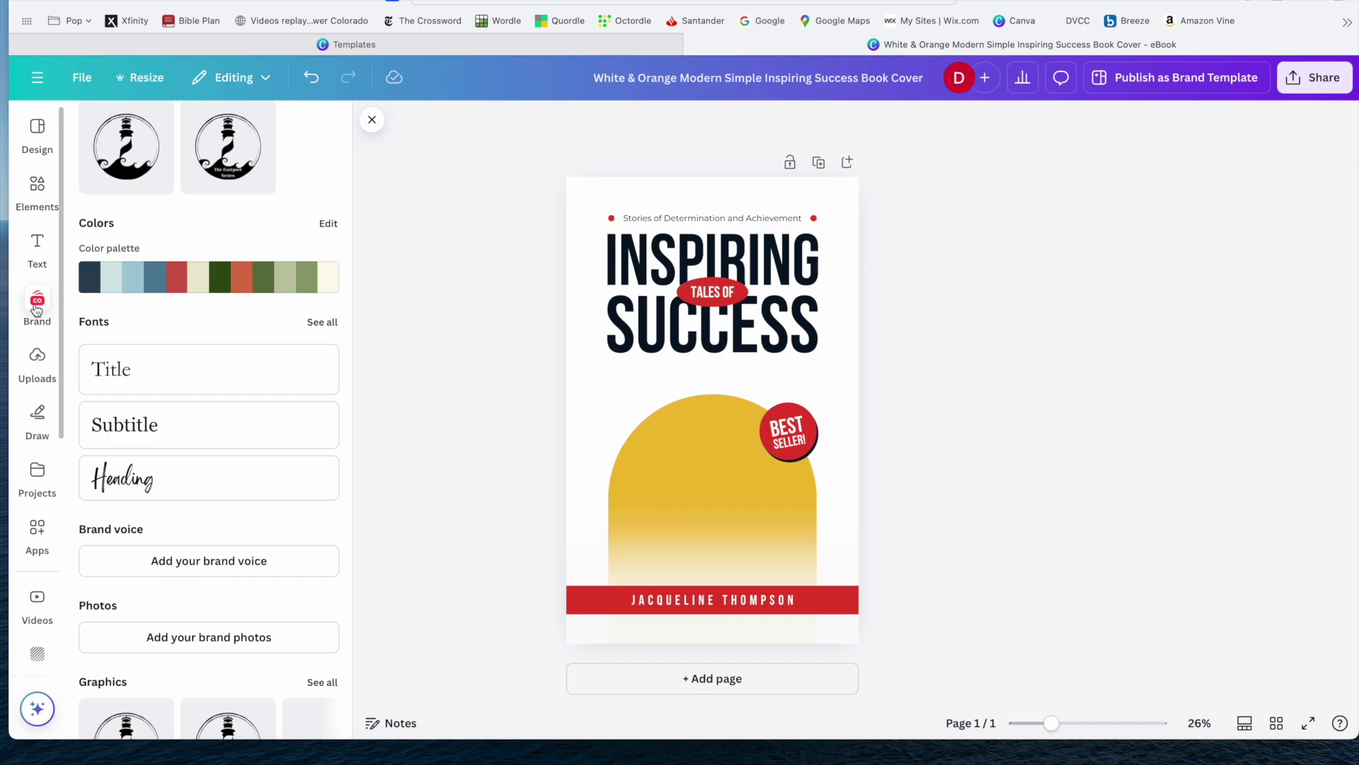
pyautogui.scroll(-3, 36, 310)
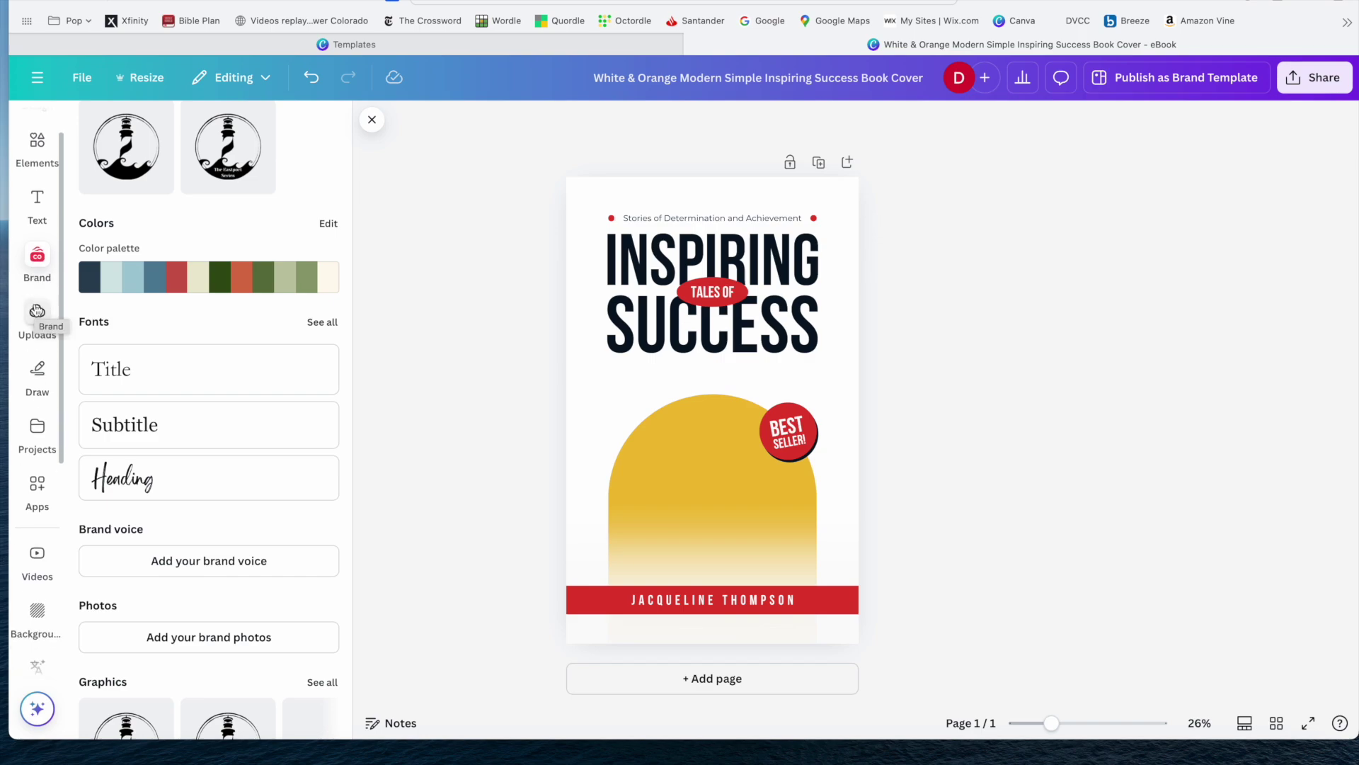
pyautogui.click(36, 292)
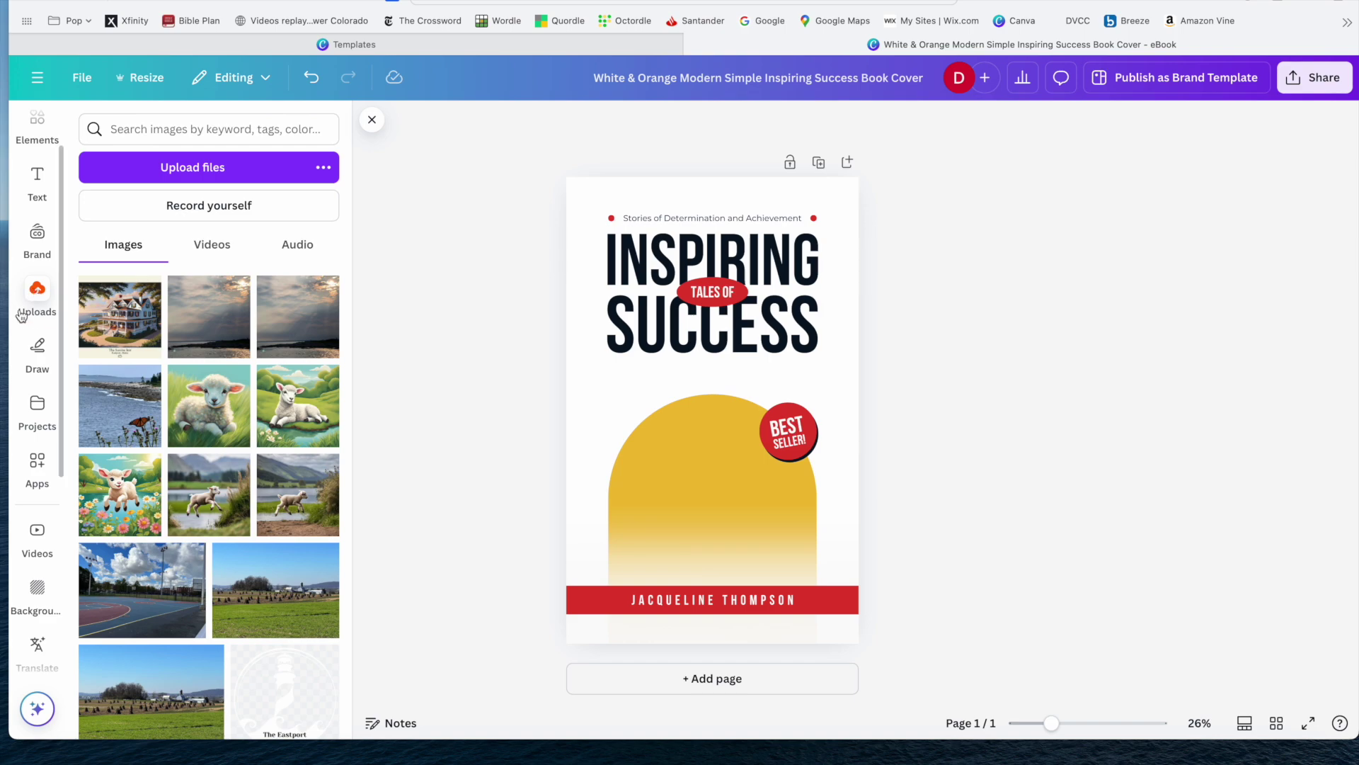
pyautogui.scroll(-5, 219, 473)
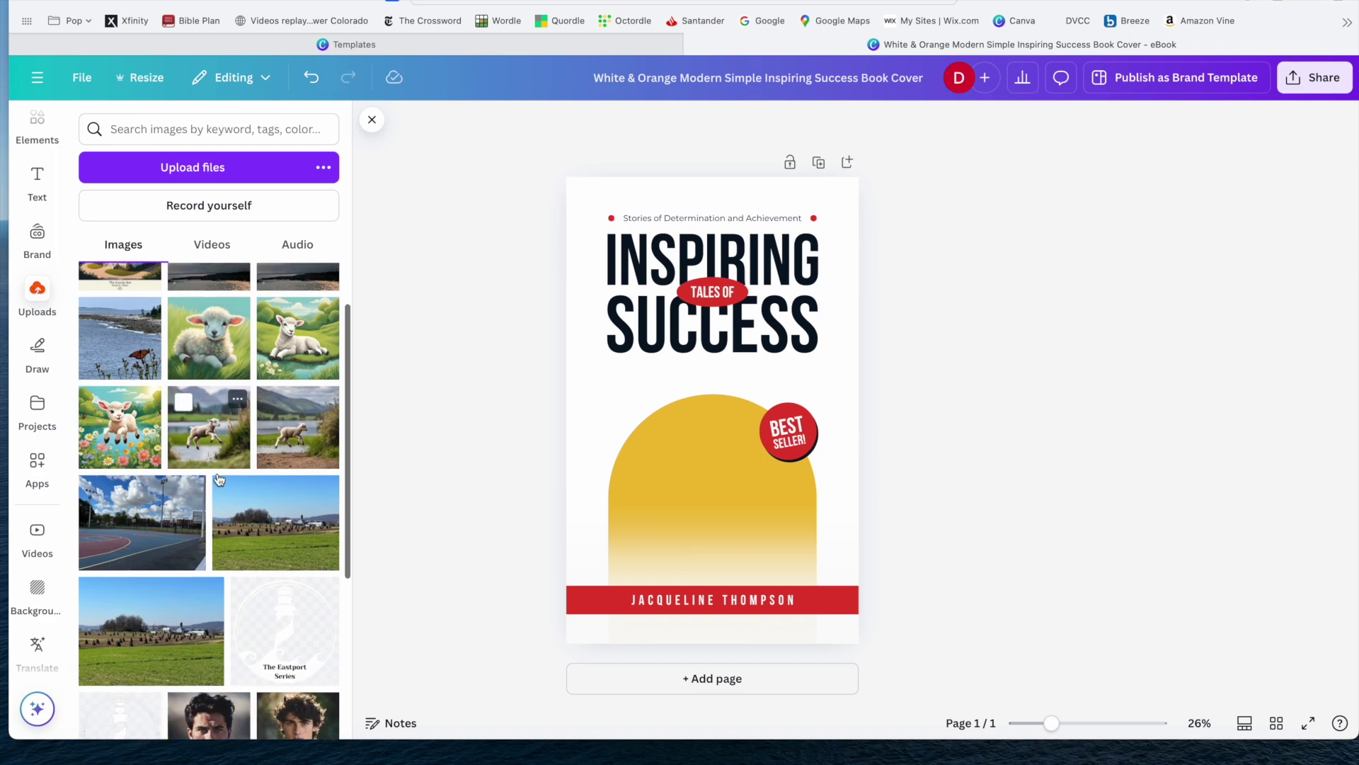
pyautogui.scroll(-6, 219, 479)
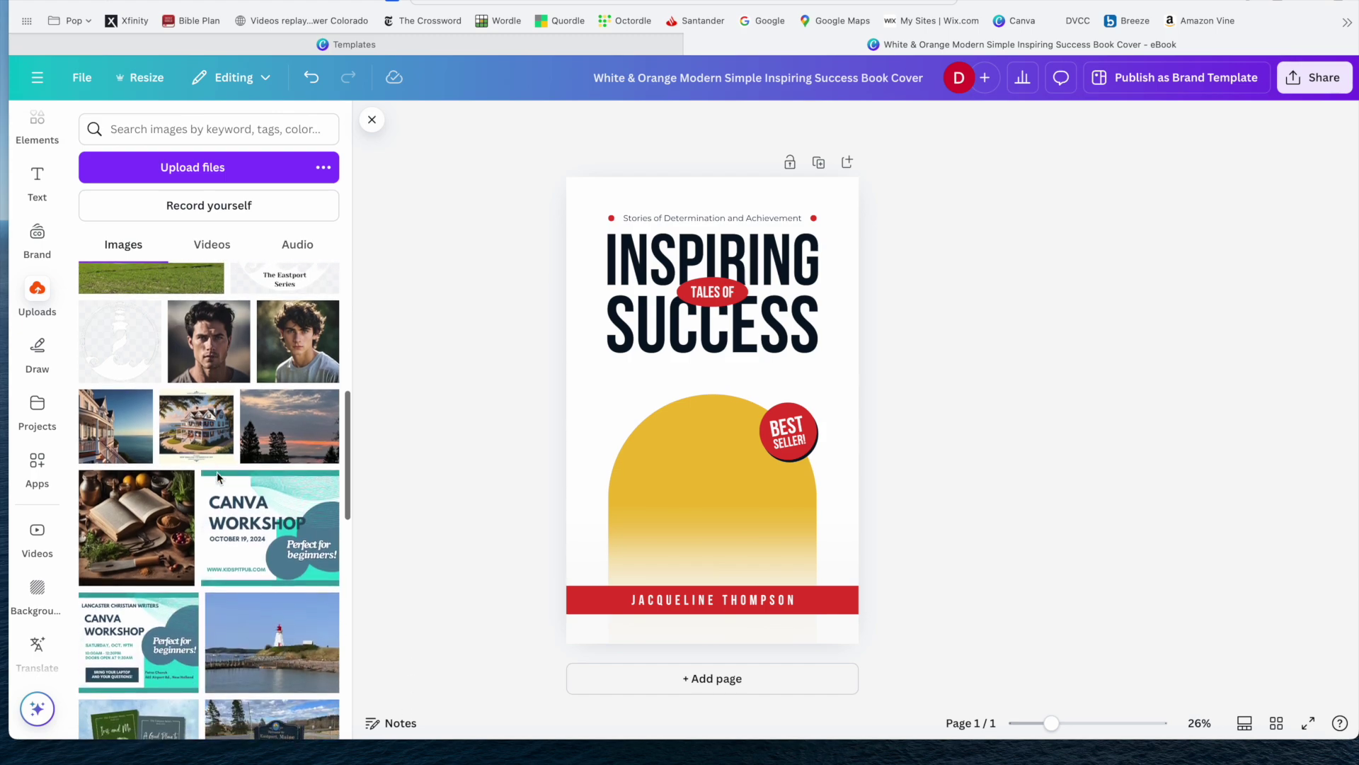
pyautogui.scroll(-2, 219, 479)
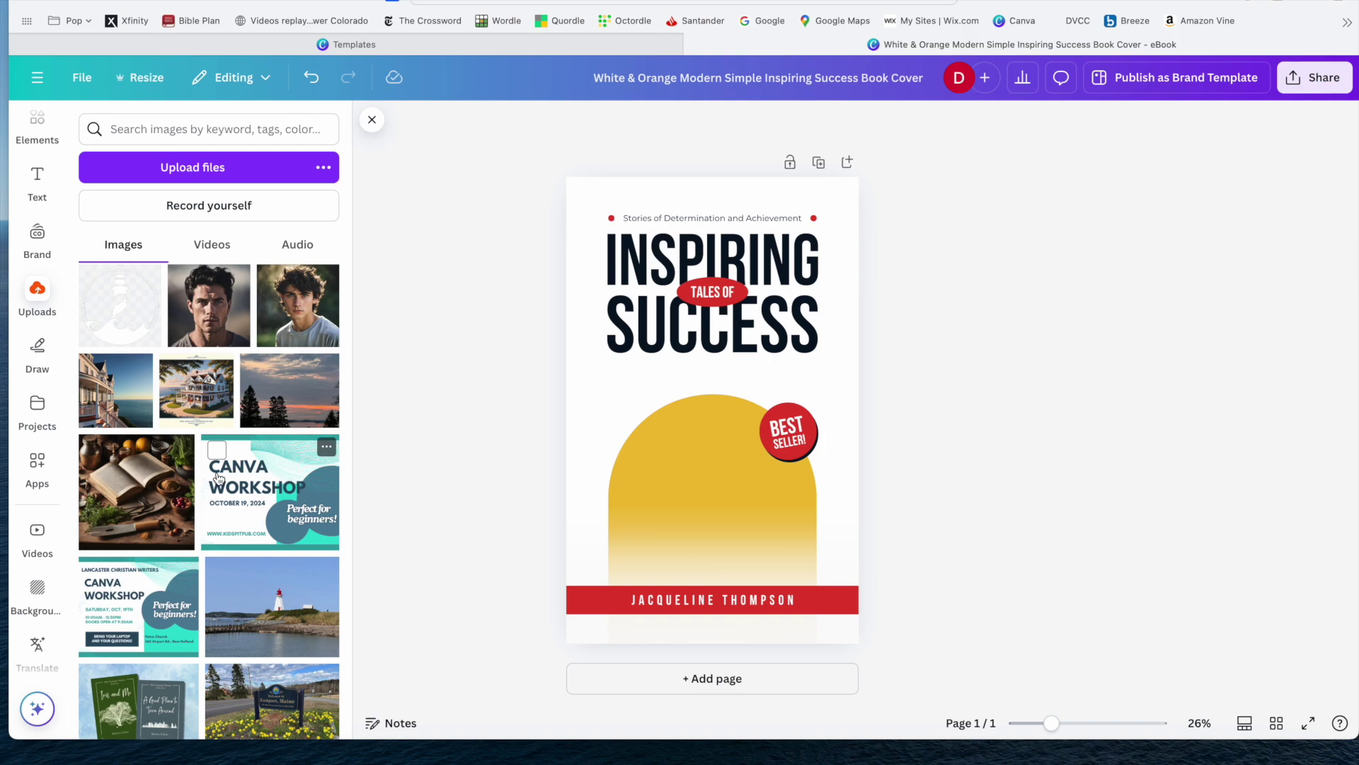
pyautogui.scroll(-3, 219, 480)
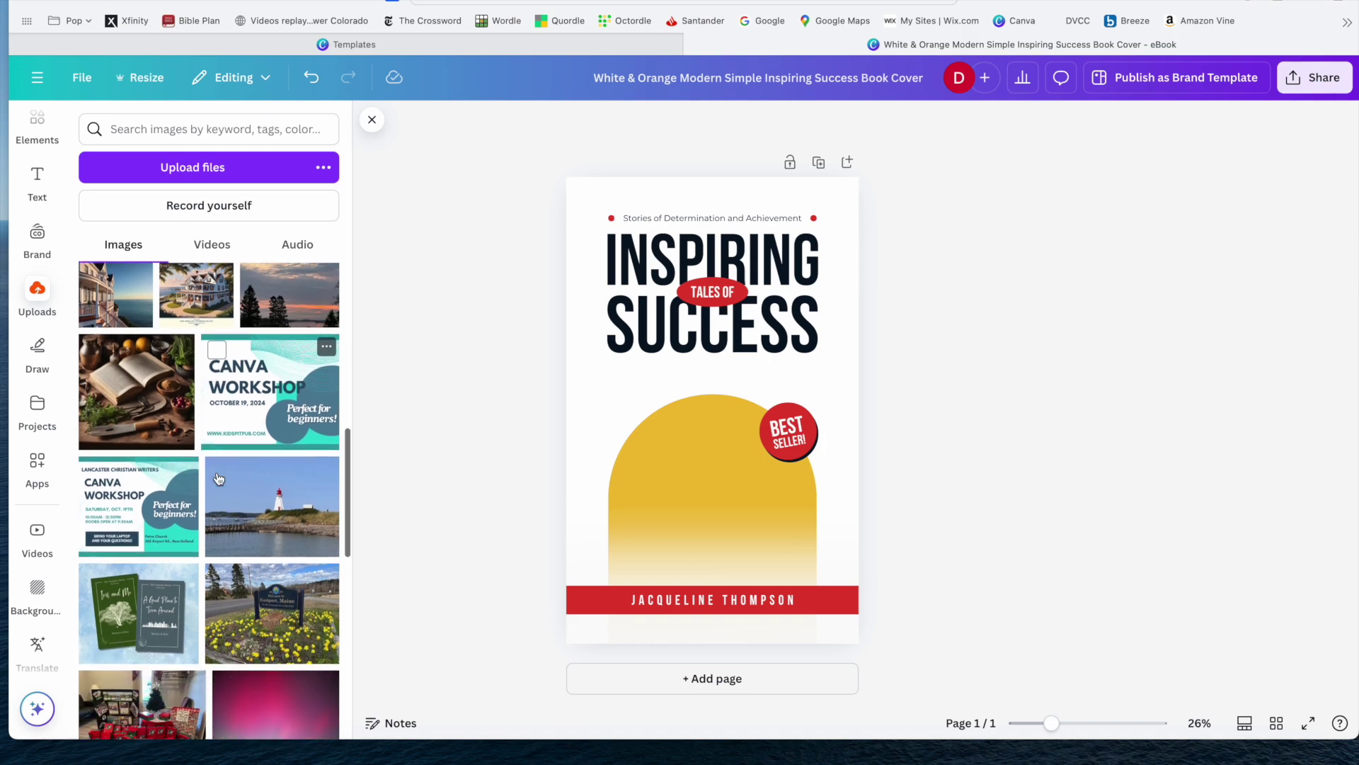
pyautogui.scroll(-1, 218, 480)
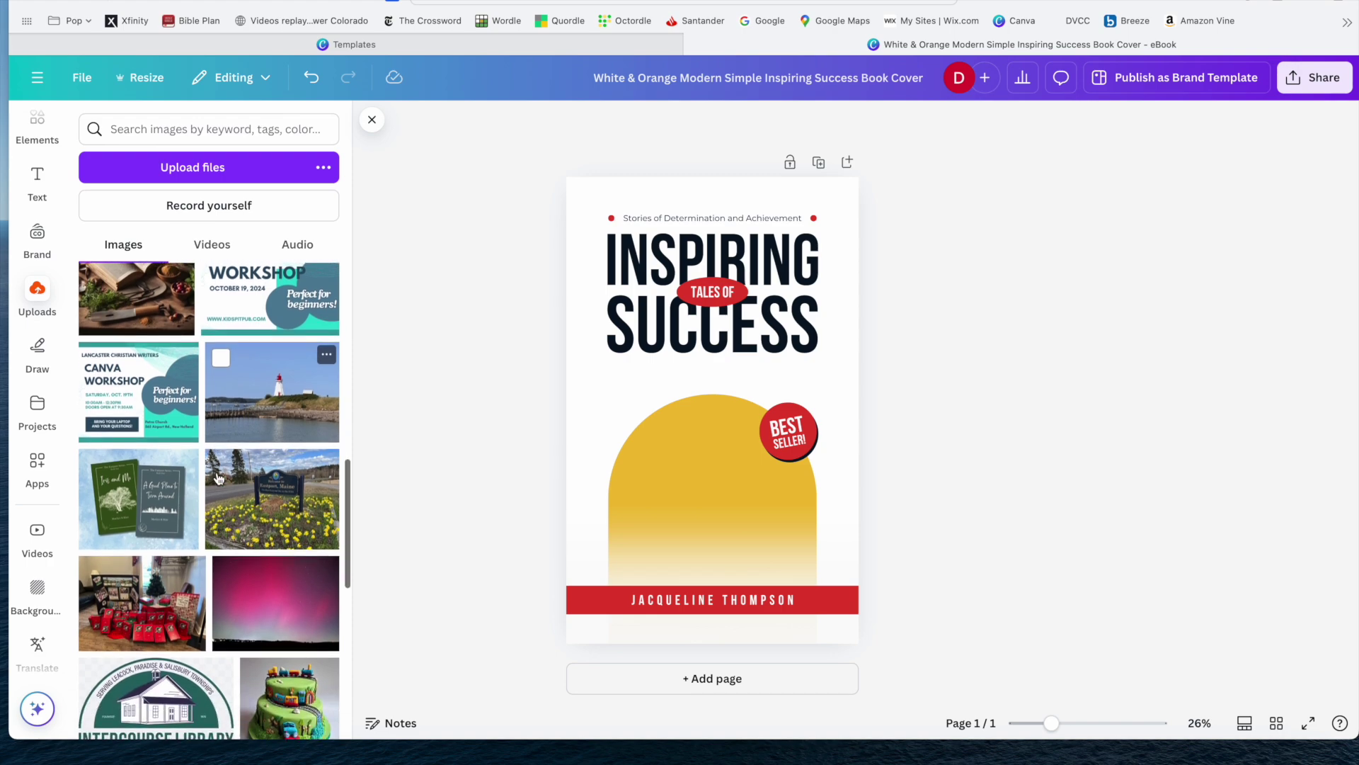
pyautogui.scroll(-6, 217, 479)
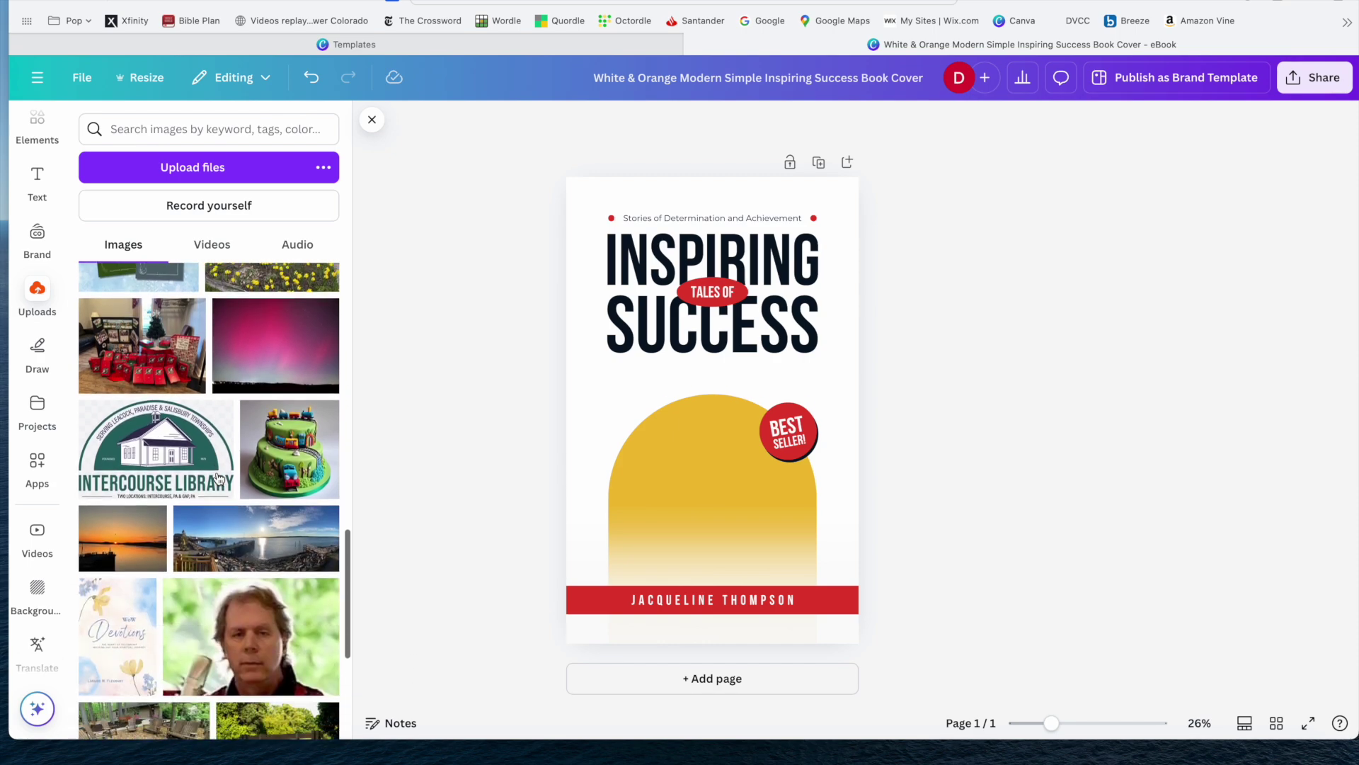
pyautogui.scroll(-8, 218, 478)
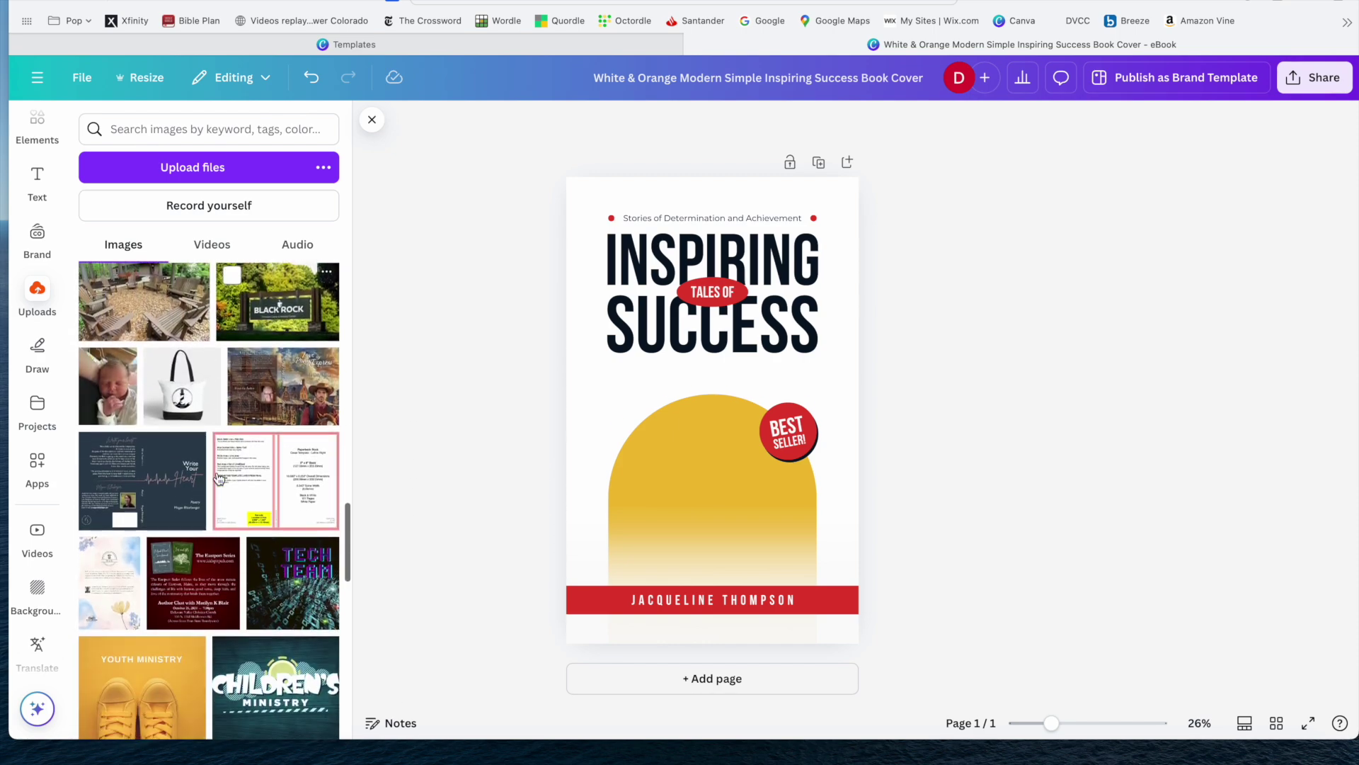
pyautogui.scroll(-5, 217, 478)
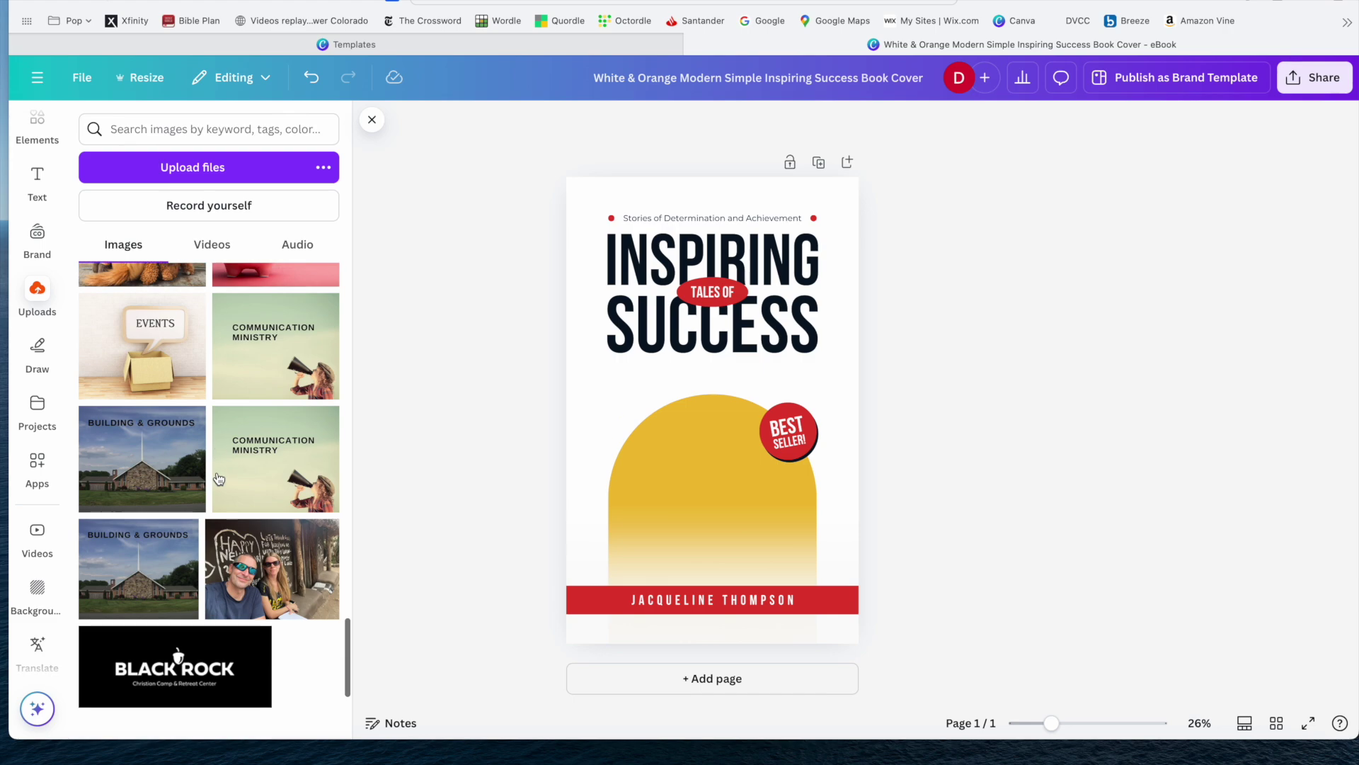
pyautogui.scroll(-2, 217, 478)
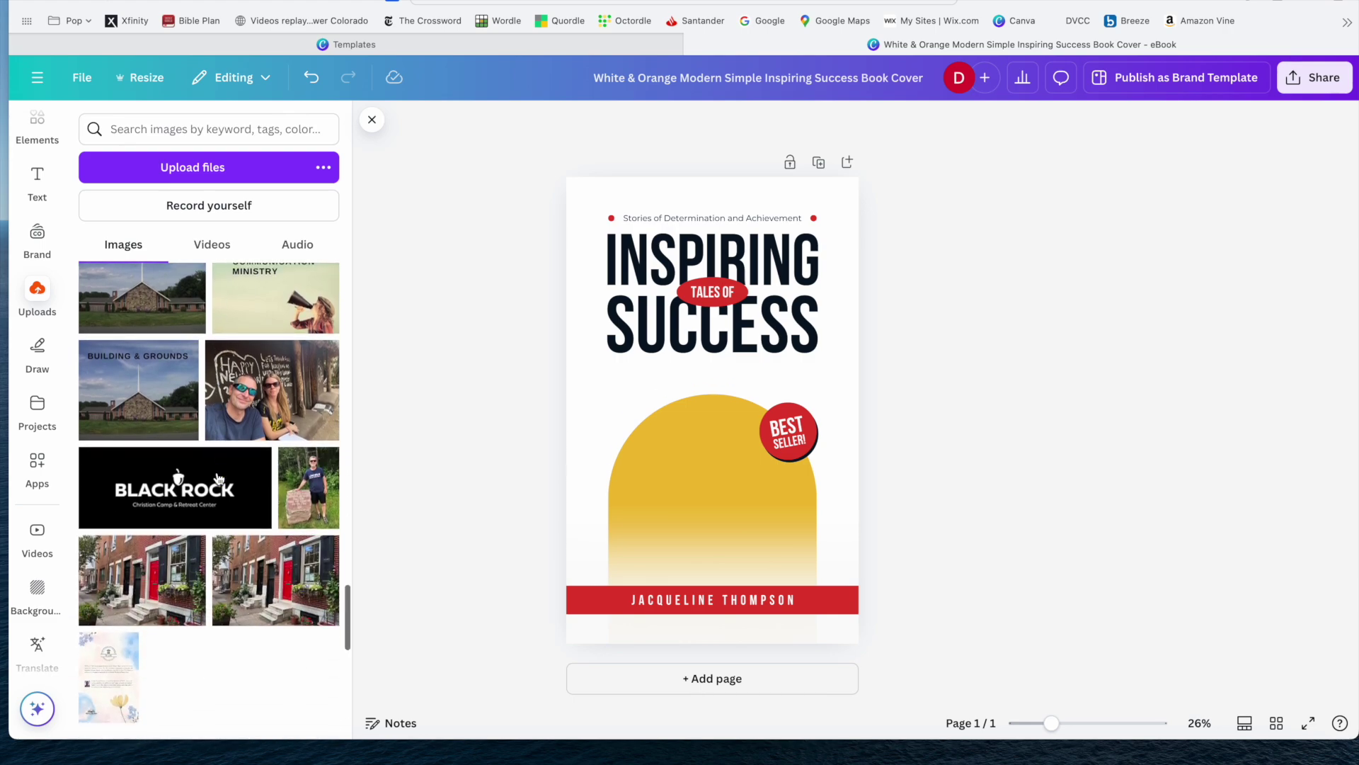
pyautogui.scroll(-3, 217, 478)
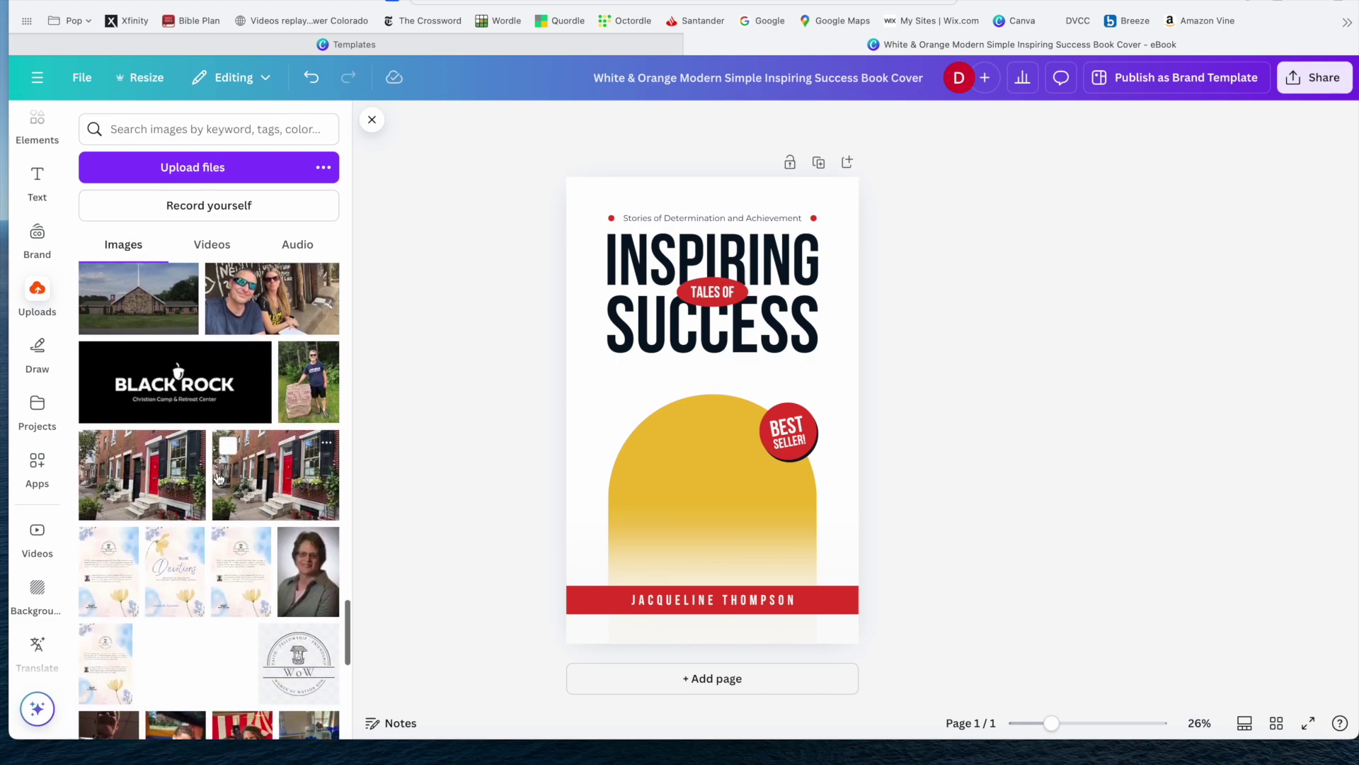
pyautogui.scroll(-4, 219, 479)
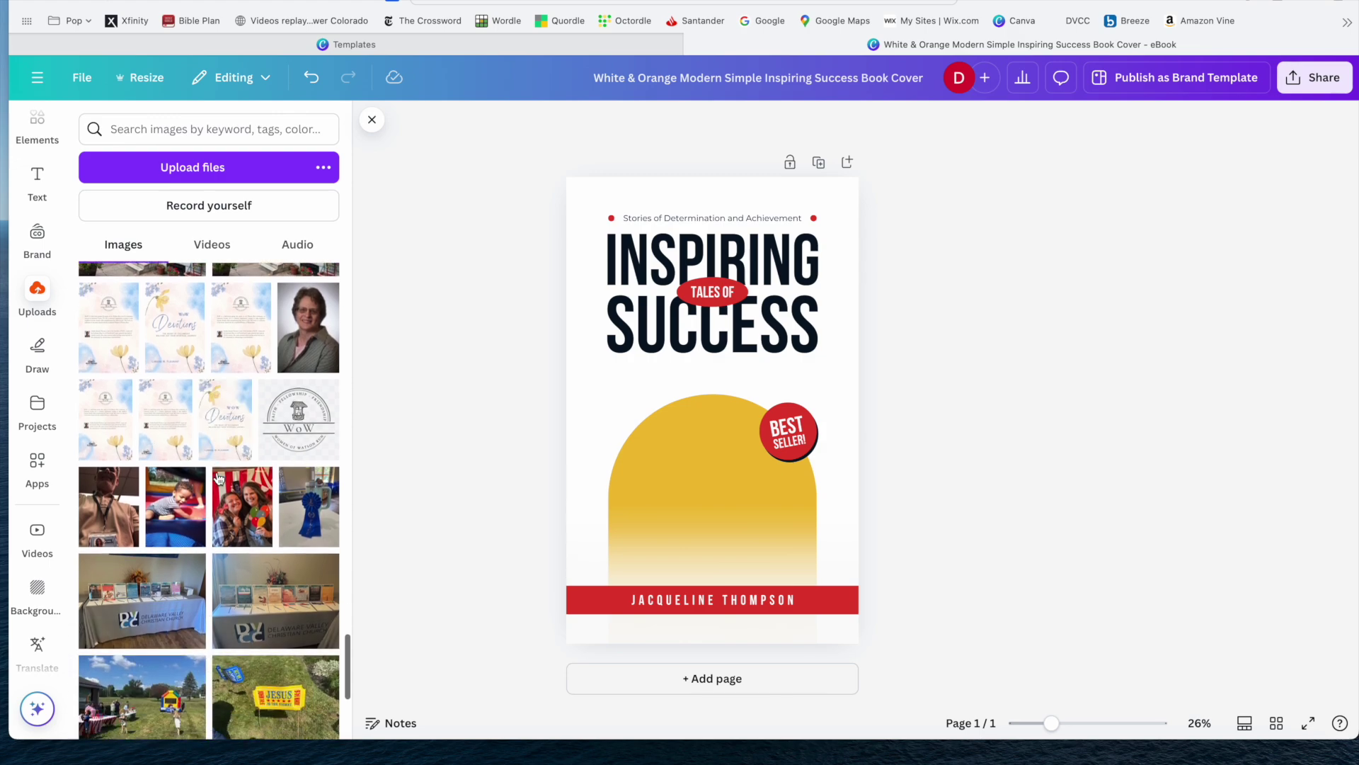
pyautogui.scroll(-8, 218, 479)
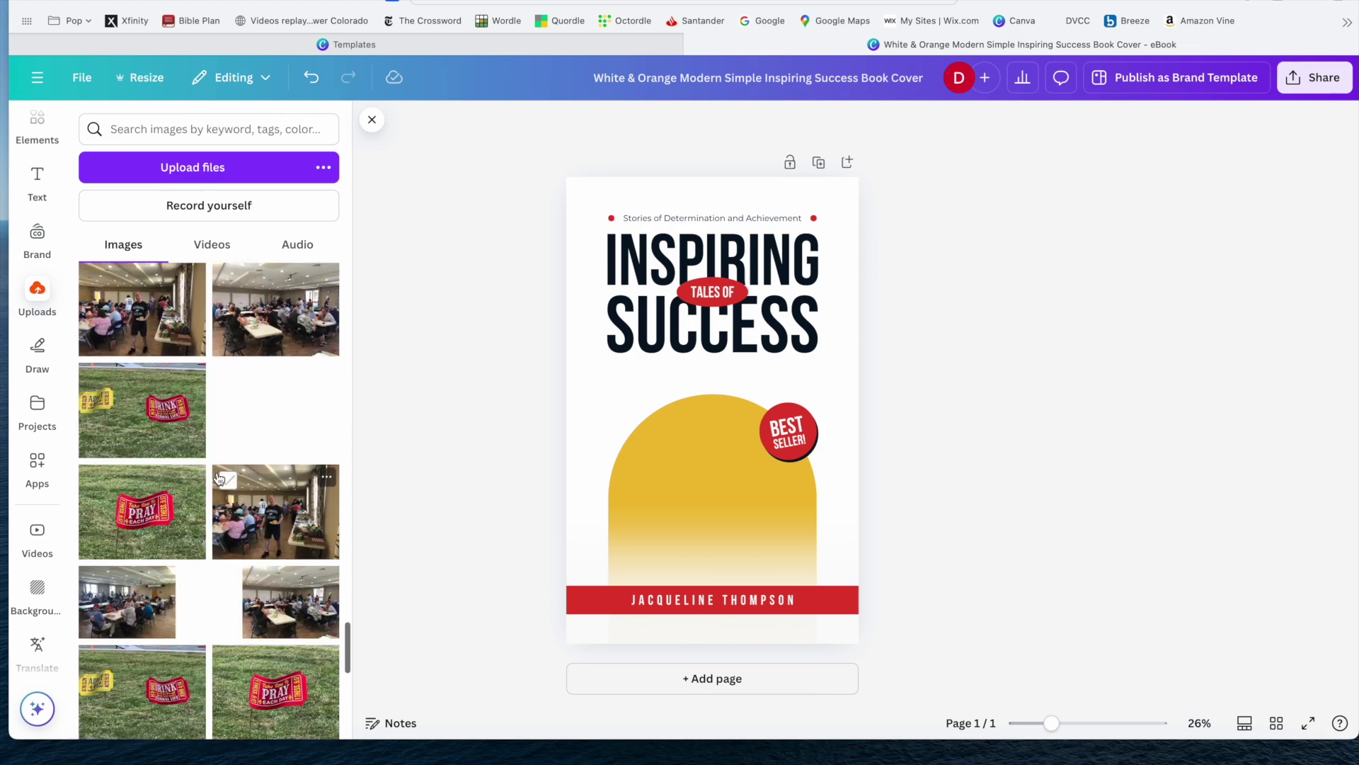
pyautogui.scroll(-8, 218, 479)
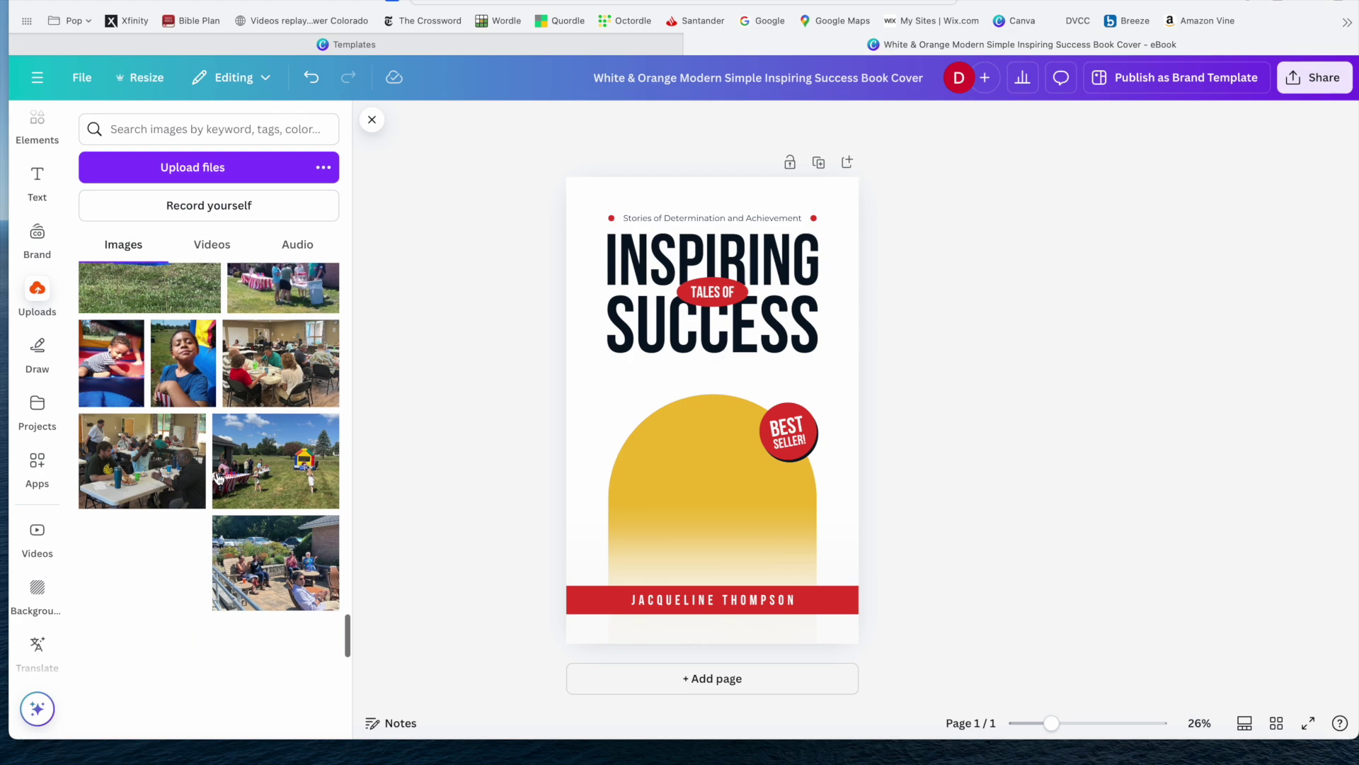
pyautogui.scroll(-8, 219, 479)
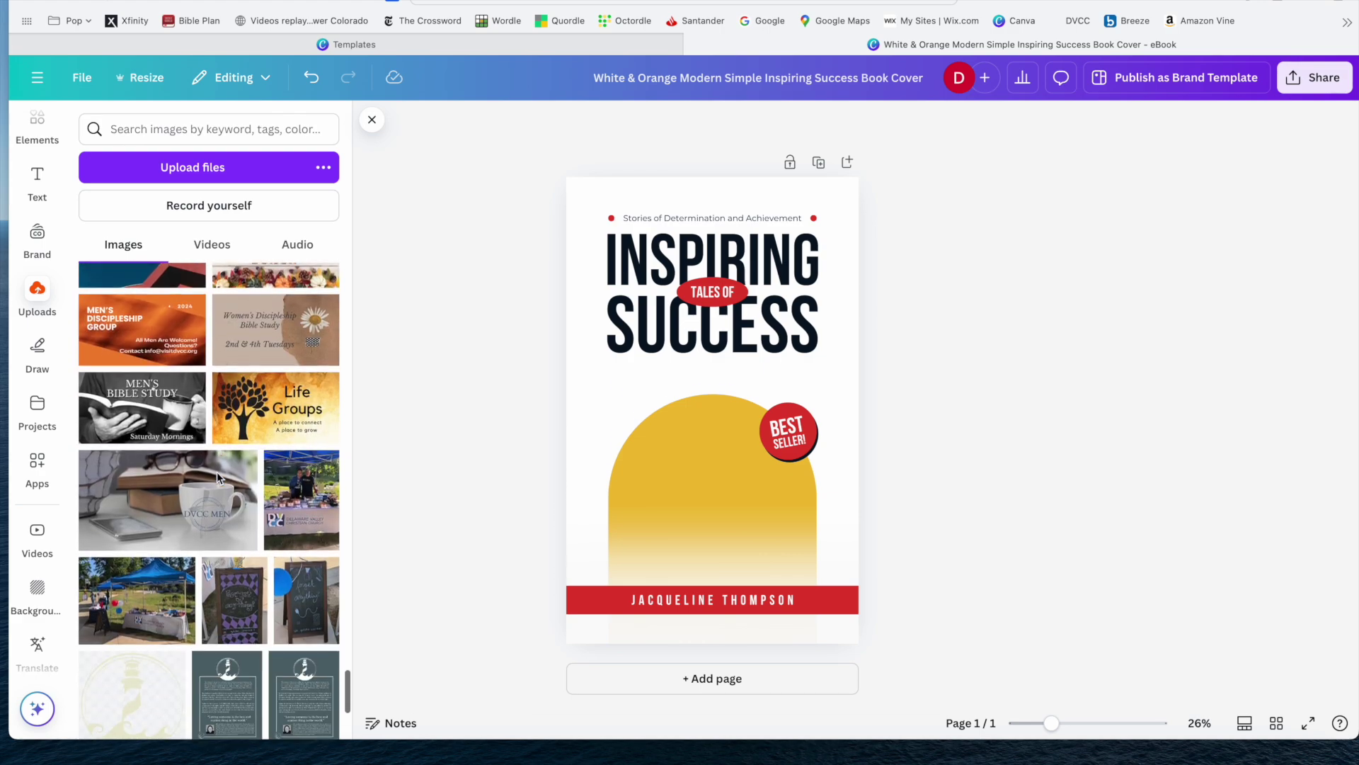
pyautogui.scroll(-8, 219, 479)
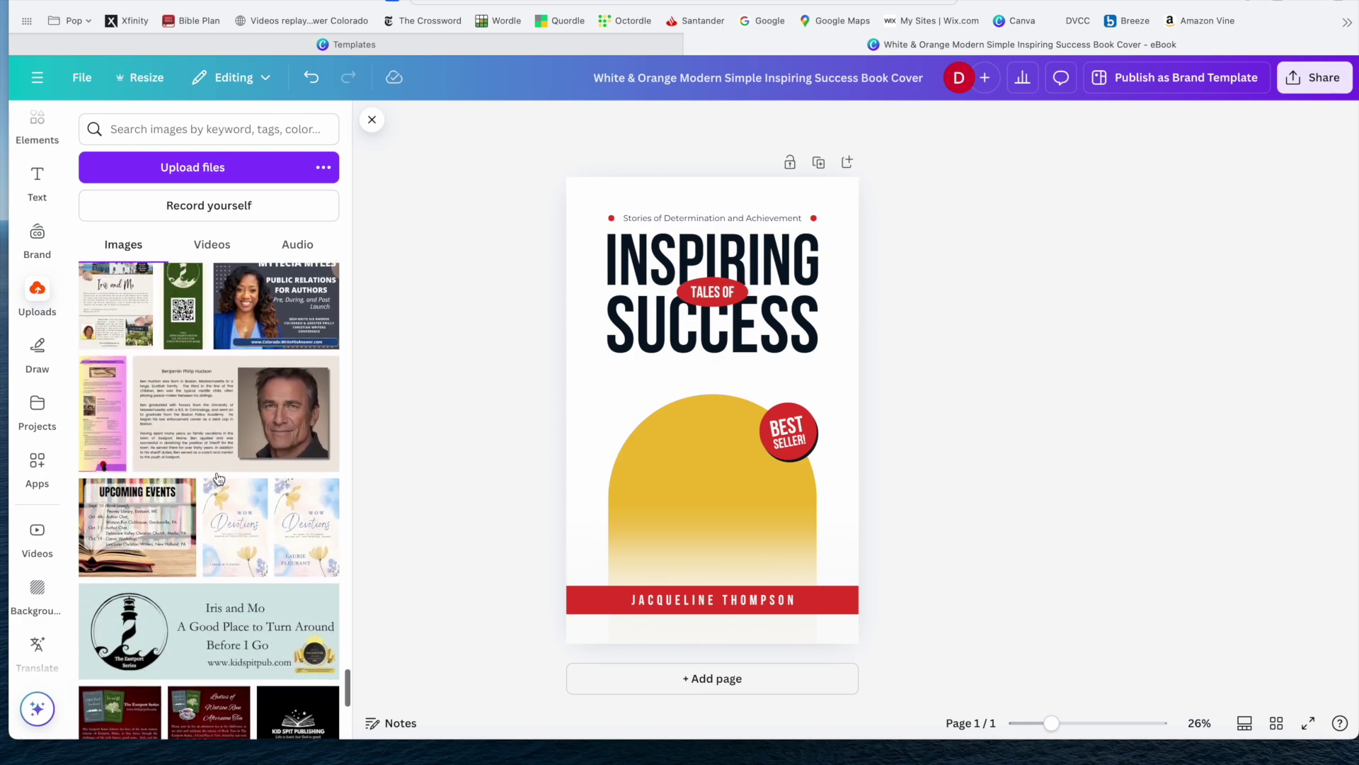
pyautogui.scroll(-8, 218, 478)
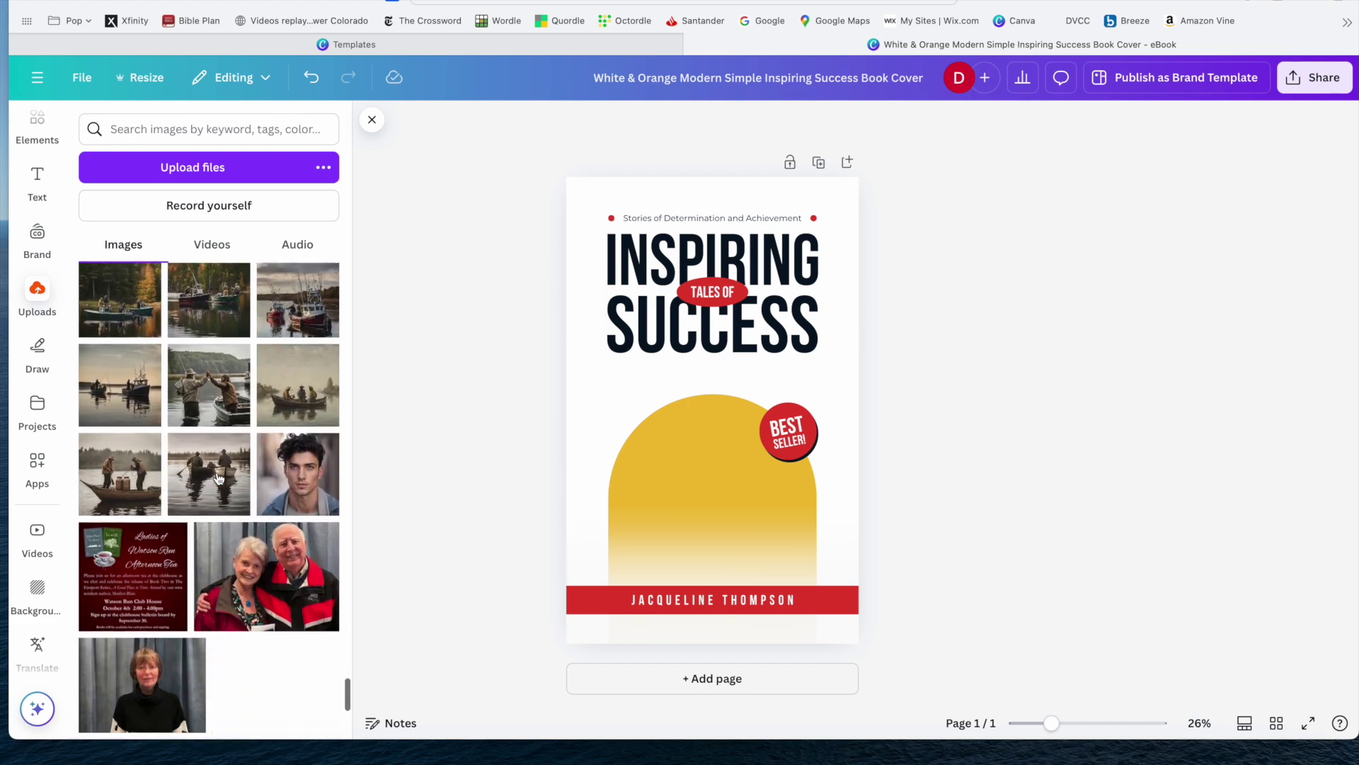
pyautogui.scroll(-3, 218, 467)
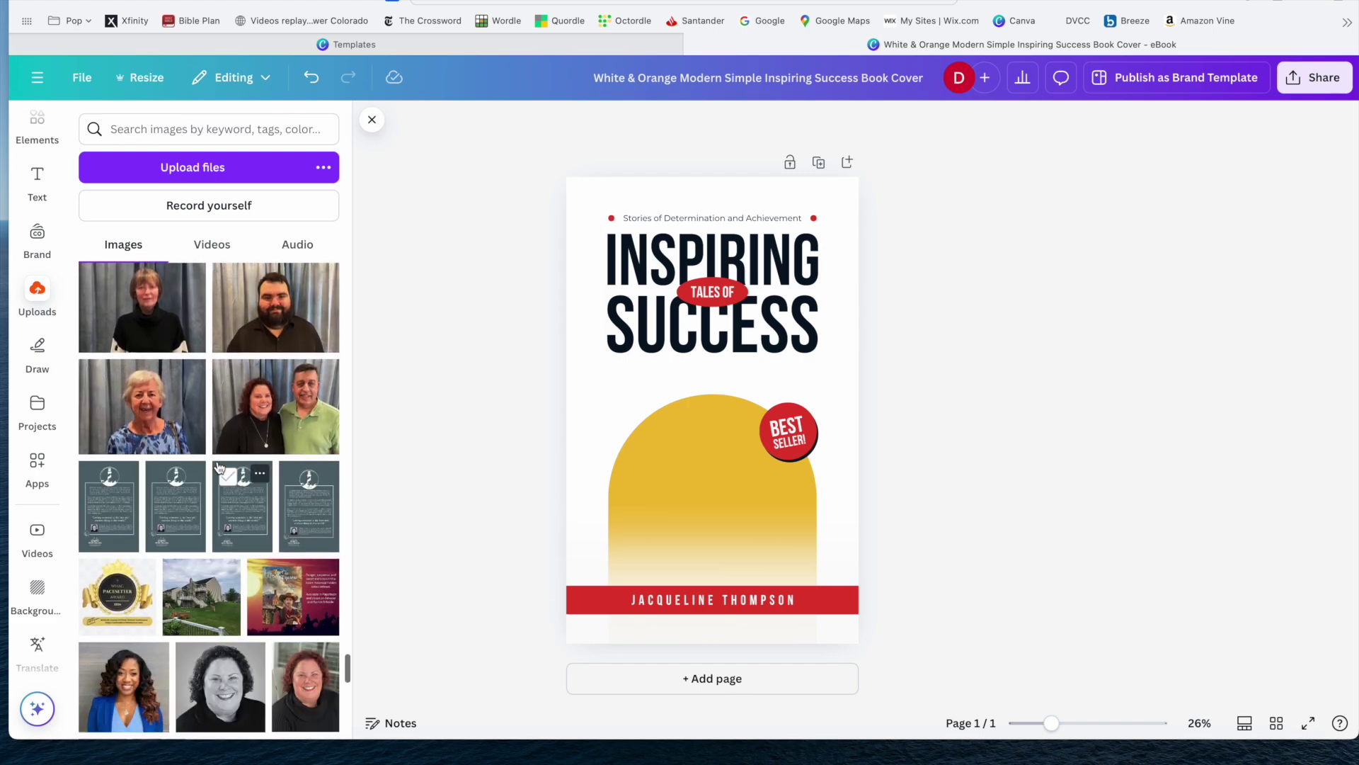
# Add the uploaded couple photo to the cover, move it down above the name banner and enlarge it.
pyautogui.click(273, 435)
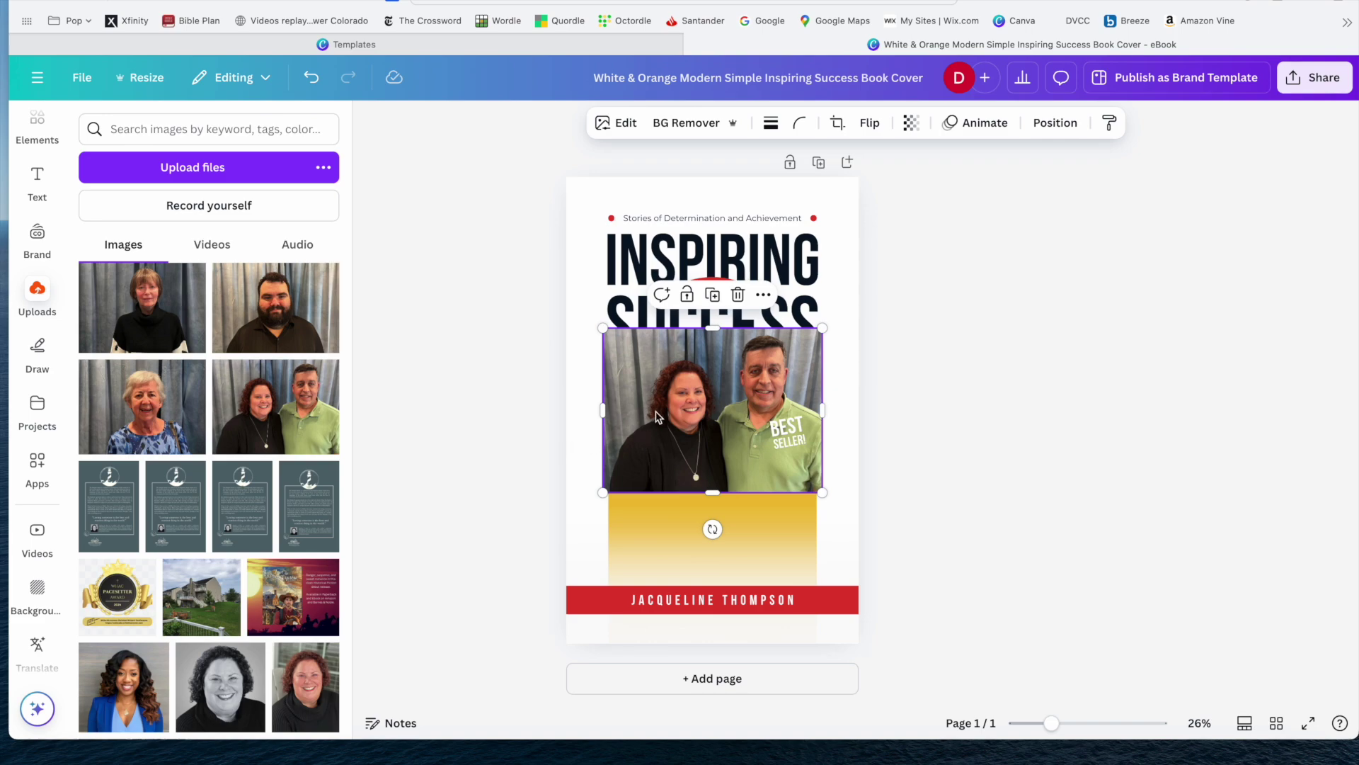
pyautogui.moveTo(656, 417); pyautogui.dragTo(657, 506)
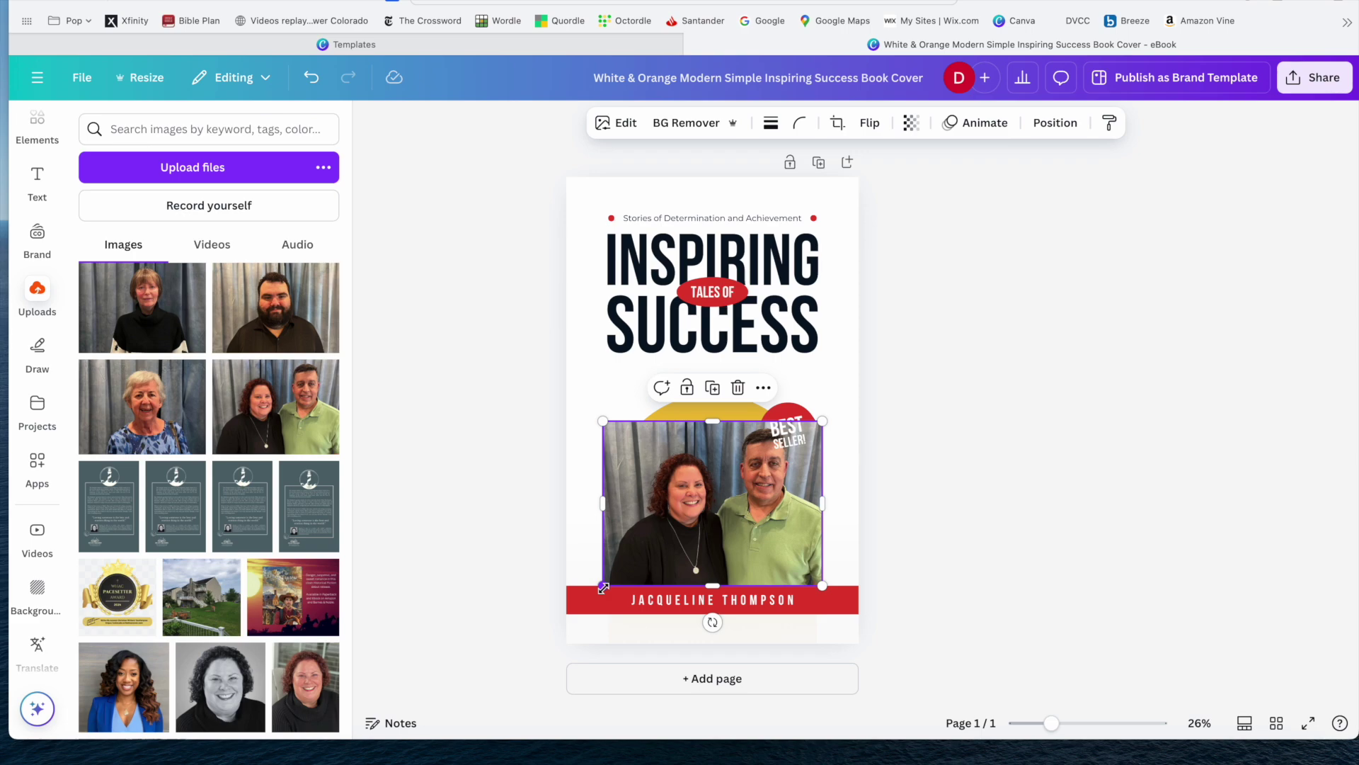
pyautogui.moveTo(603, 587); pyautogui.dragTo(623, 692)
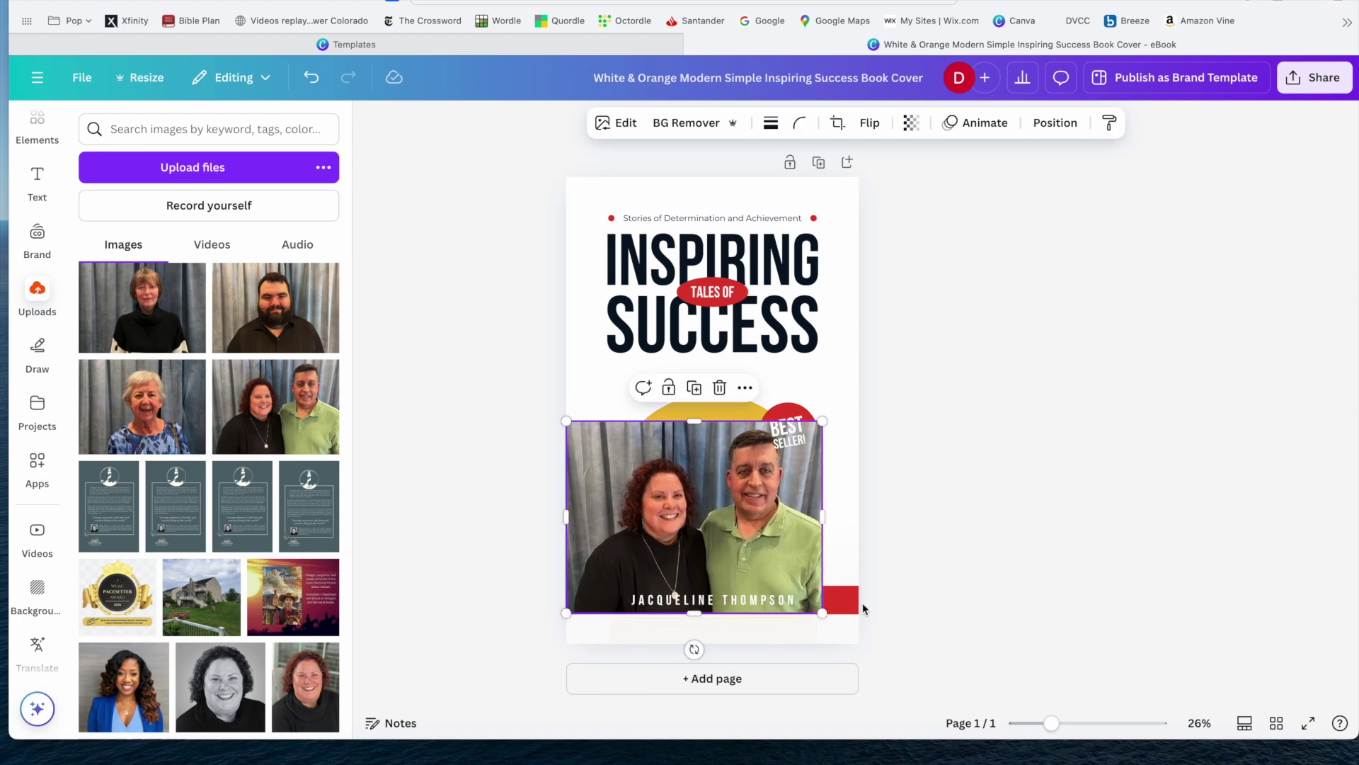
# Shift the couple photo lower and make it taller, centred on the page, then remove its background.
pyautogui.moveTo(725, 534); pyautogui.dragTo(744, 538)
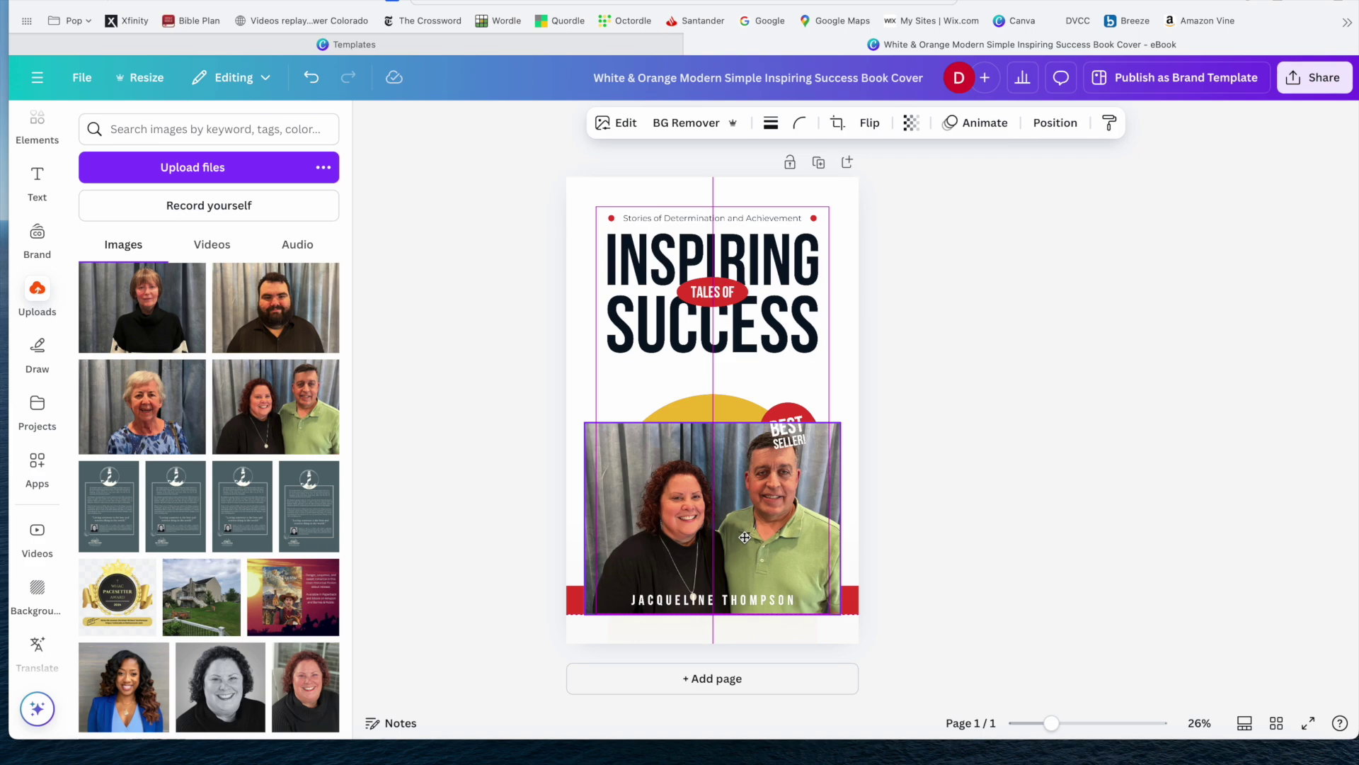
pyautogui.moveTo(745, 538); pyautogui.dragTo(747, 565)
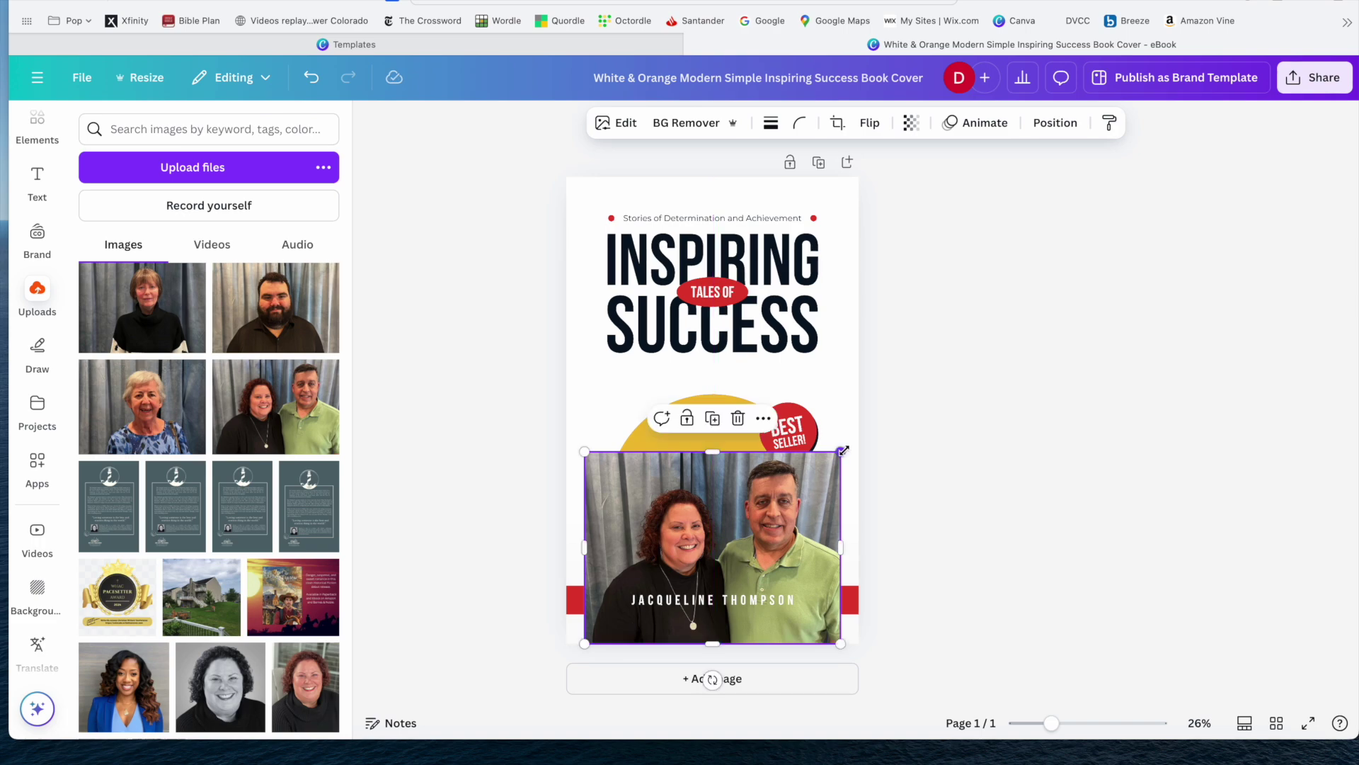
pyautogui.moveTo(843, 451); pyautogui.dragTo(845, 451)
pyautogui.moveTo(710, 450); pyautogui.dragTo(708, 435)
pyautogui.moveTo(709, 481); pyautogui.dragTo(704, 481)
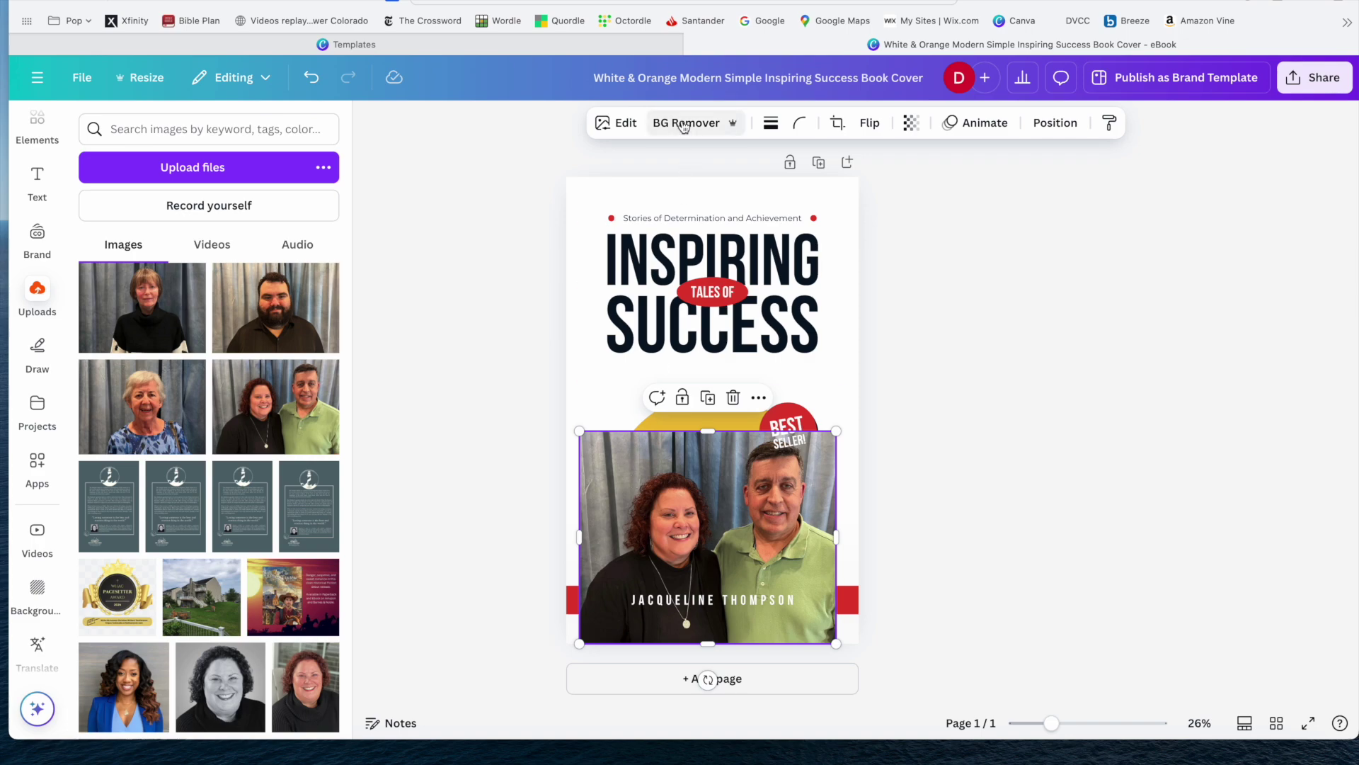
pyautogui.click(683, 124)
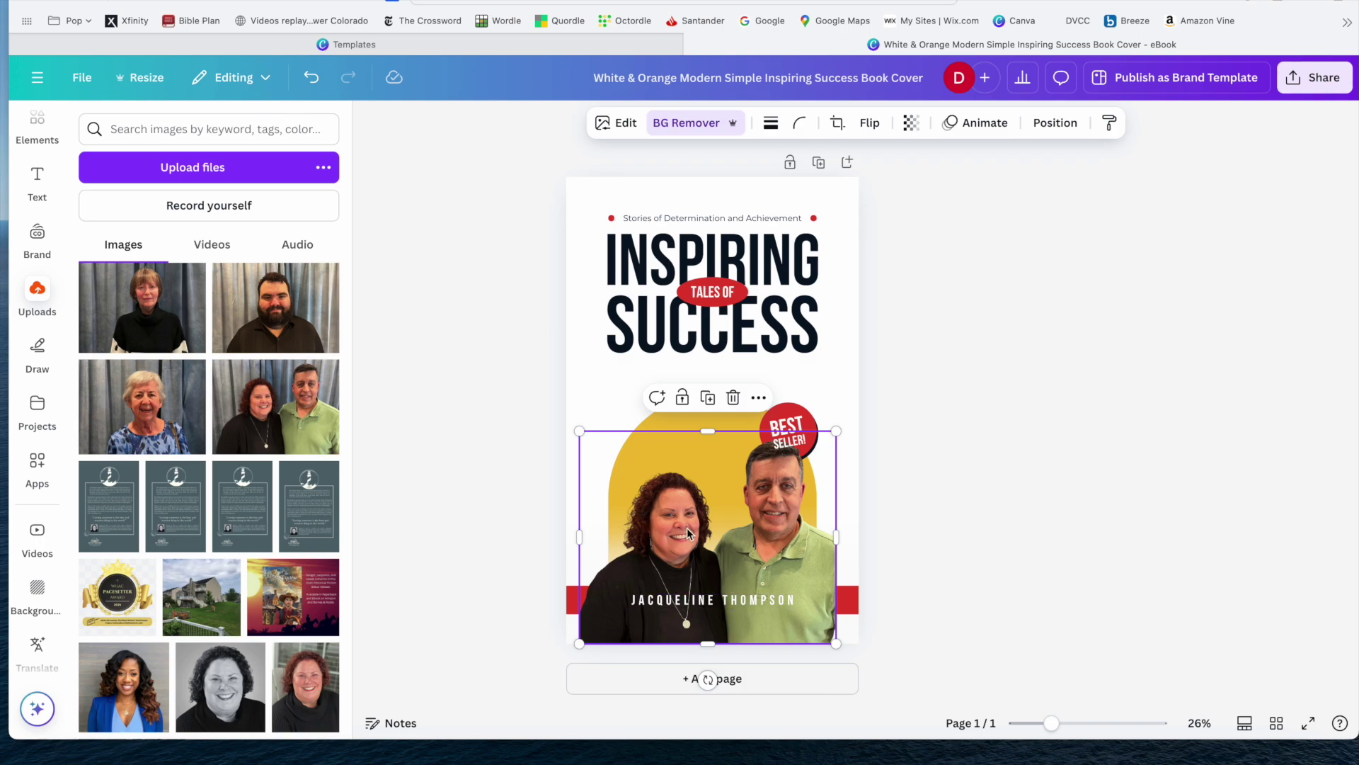
# Open the Position panel for the cutout couple photo.
pyautogui.click(1055, 125)
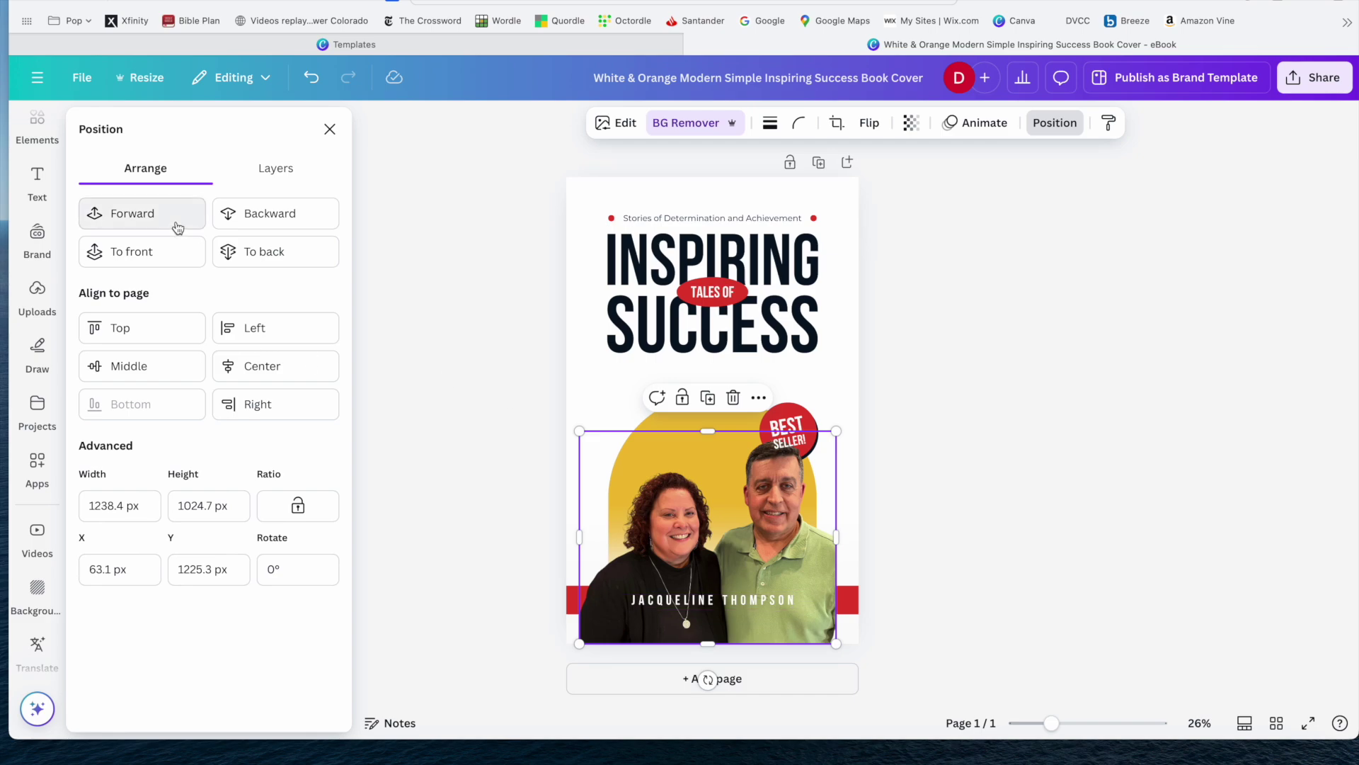
# Reorder the photo with Forward and Backward until the Best Seller badge and red name banner sit above it.
pyautogui.click(149, 221)
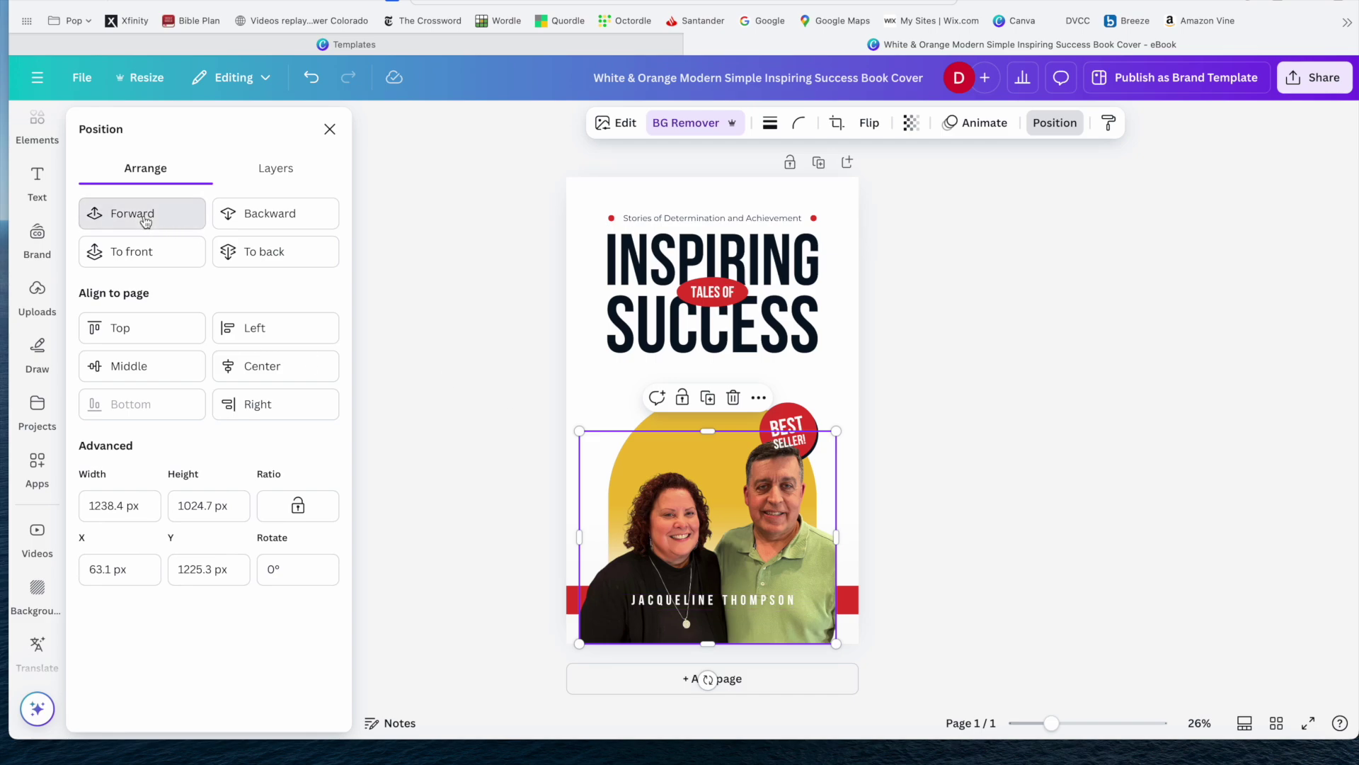
pyautogui.click(144, 221)
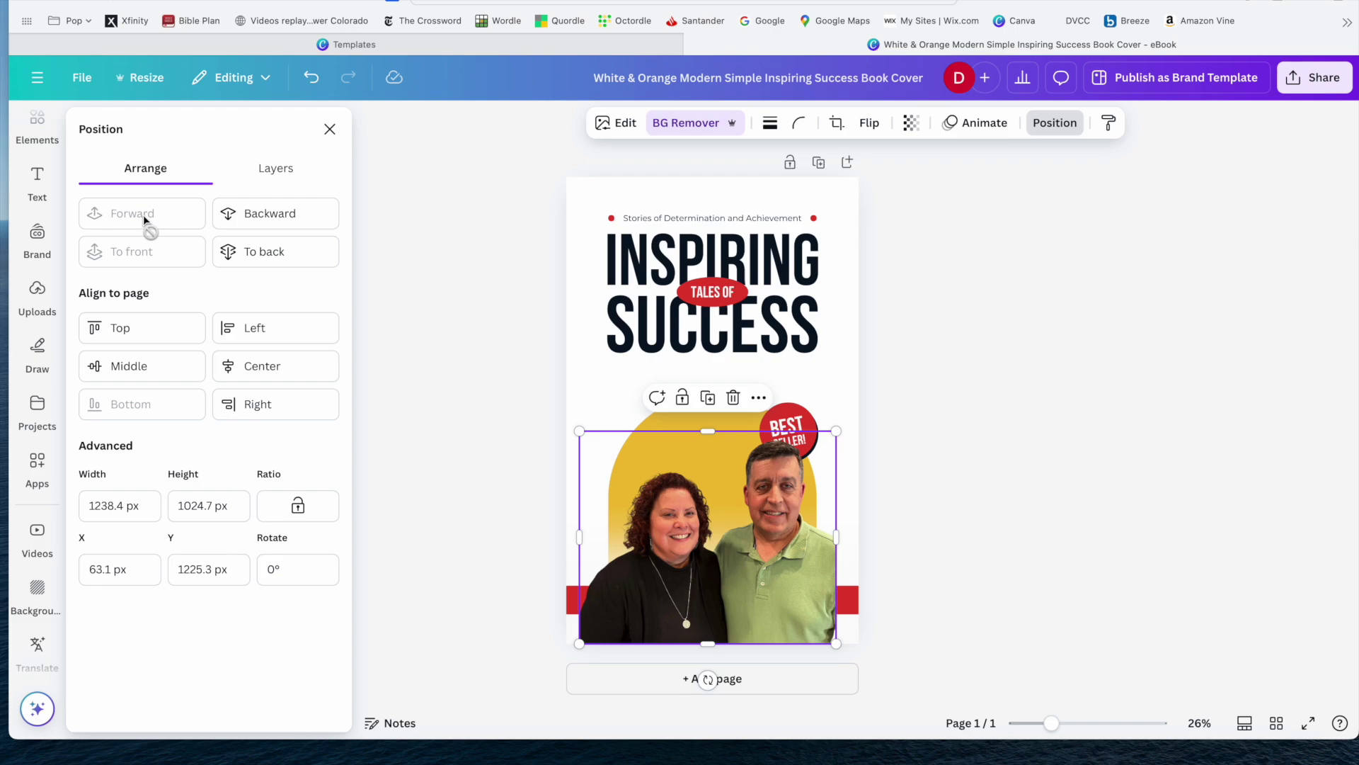
pyautogui.click(276, 219)
pyautogui.click(276, 220)
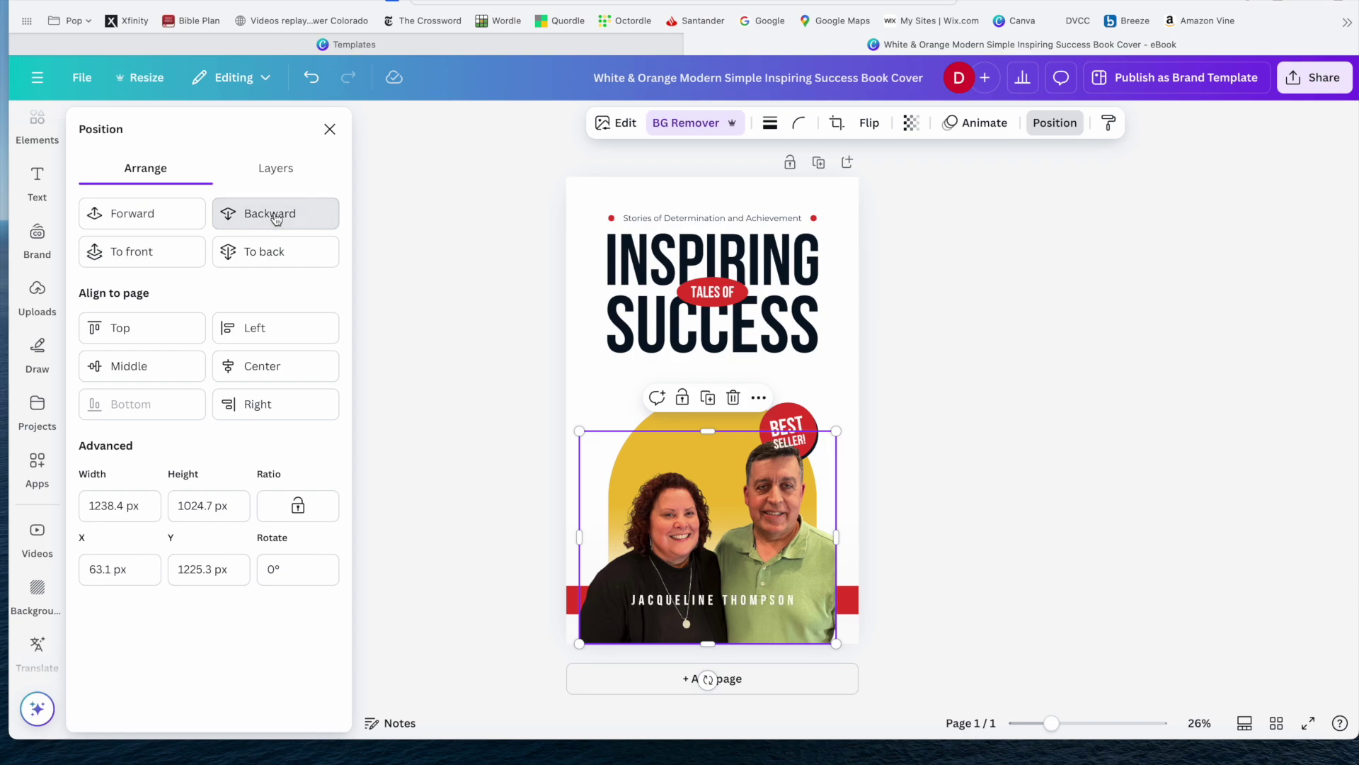
pyautogui.click(276, 219)
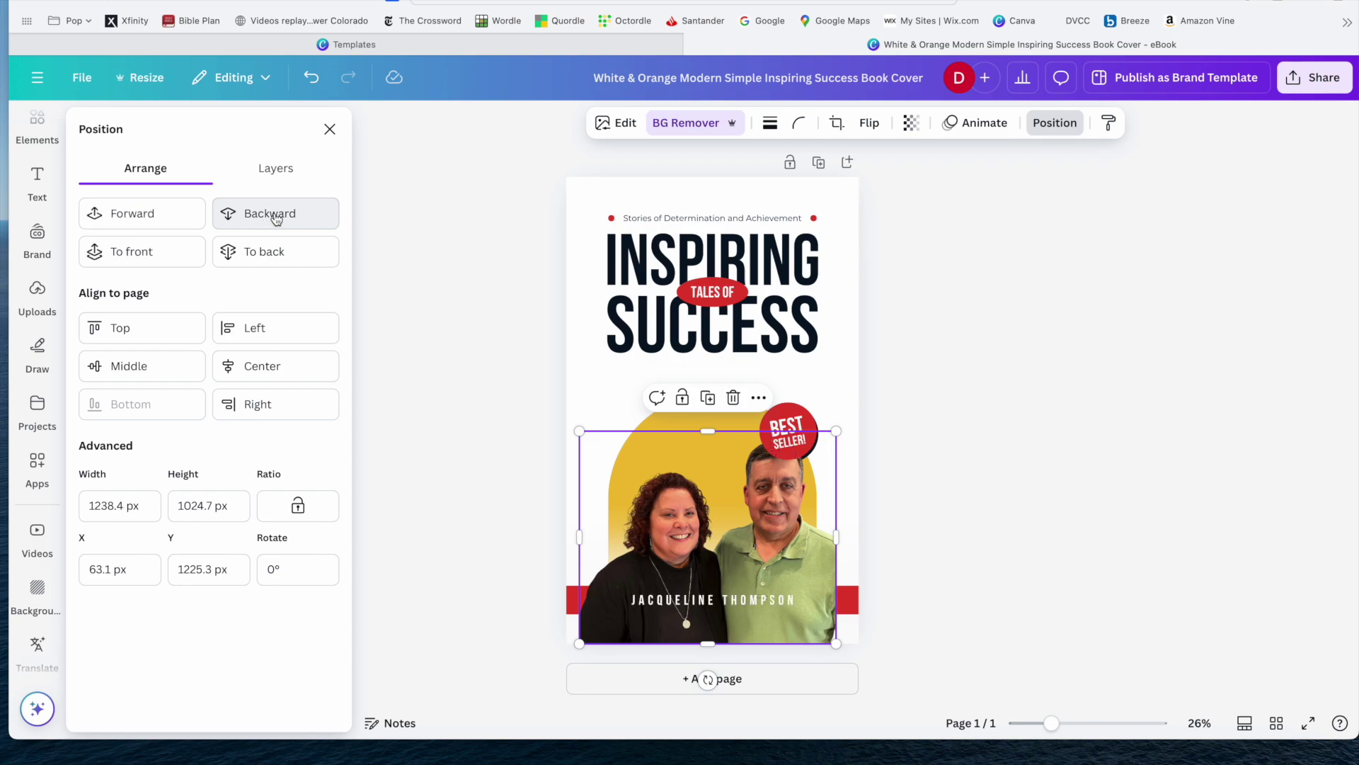
pyautogui.click(276, 218)
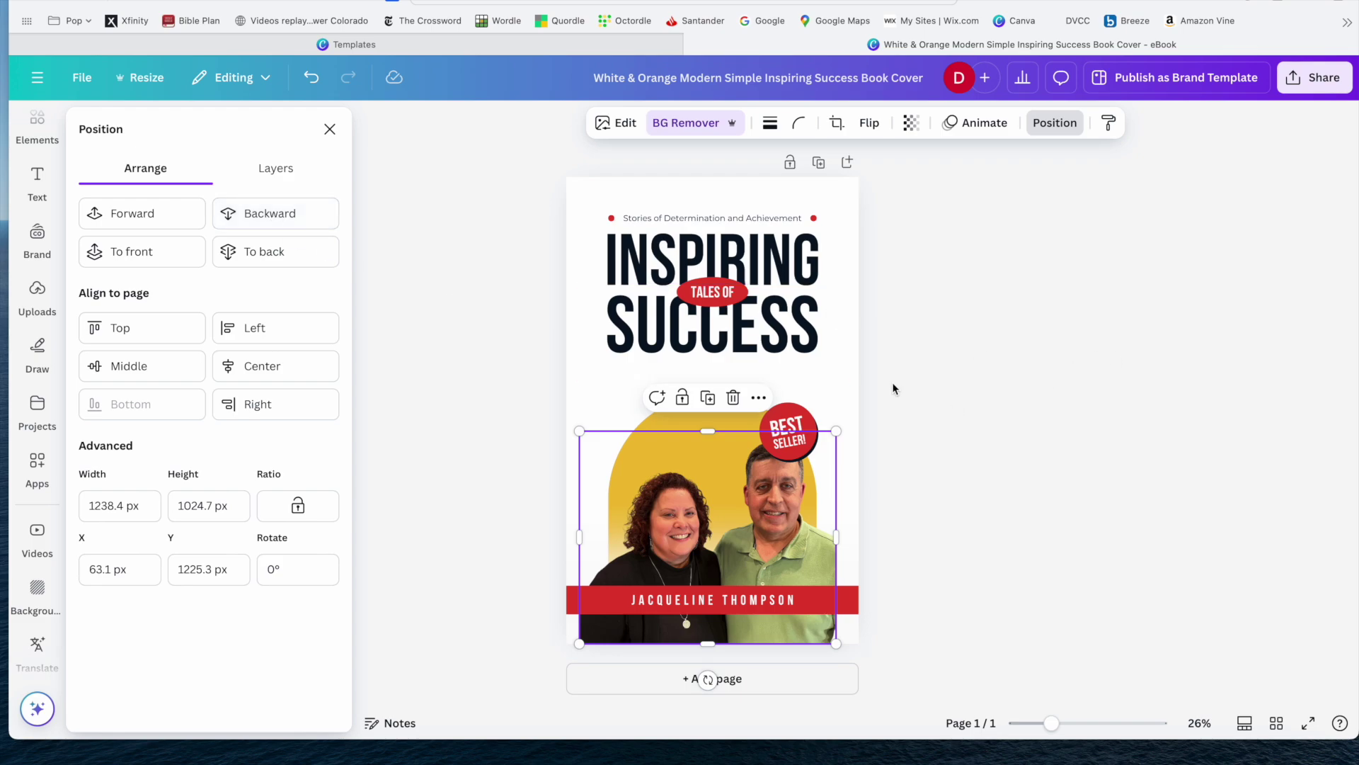
pyautogui.click(850, 364)
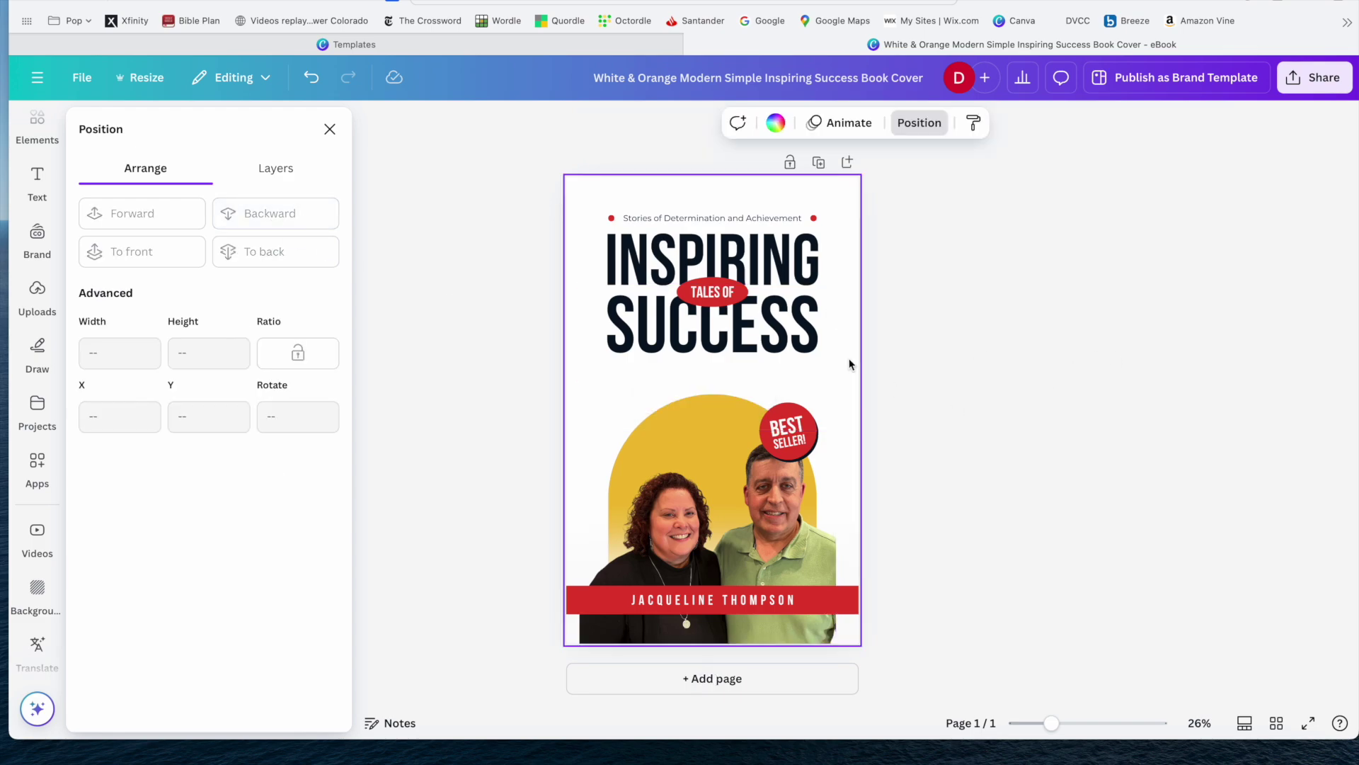
# Enlarge the couple photo from its corners to span the full cover width, about 1405 x 1163 px.
pyautogui.click(802, 527)
pyautogui.moveTo(837, 428); pyautogui.dragTo(847, 402)
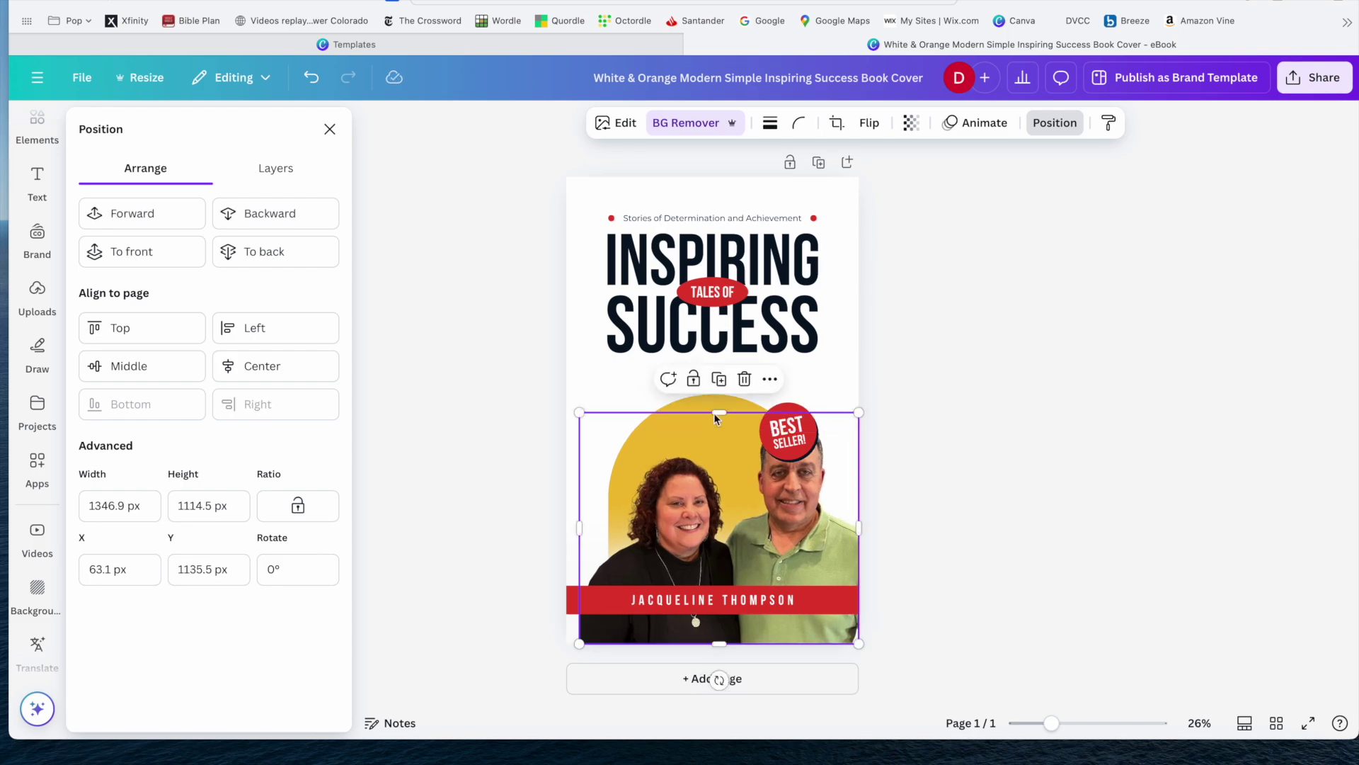
pyautogui.moveTo(579, 412); pyautogui.dragTo(567, 403)
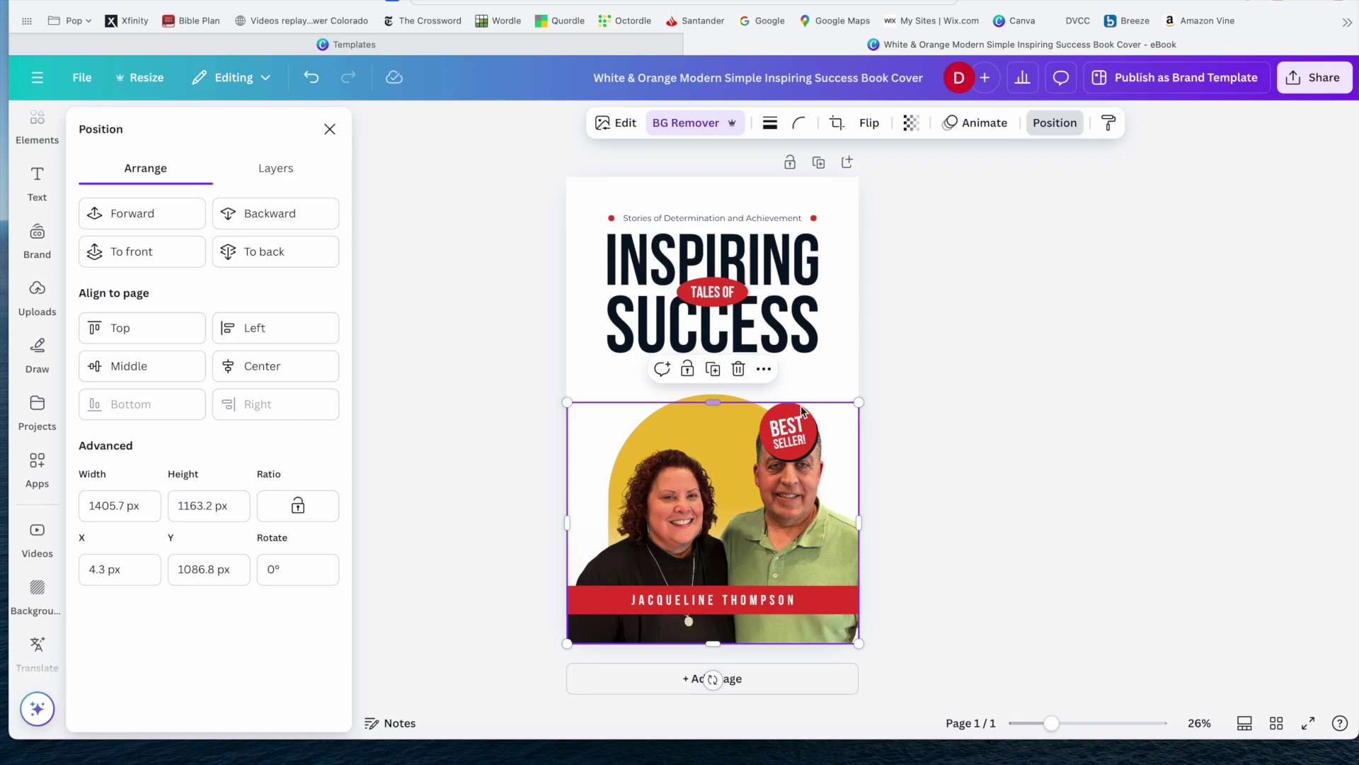
pyautogui.rightClick(961, 462)
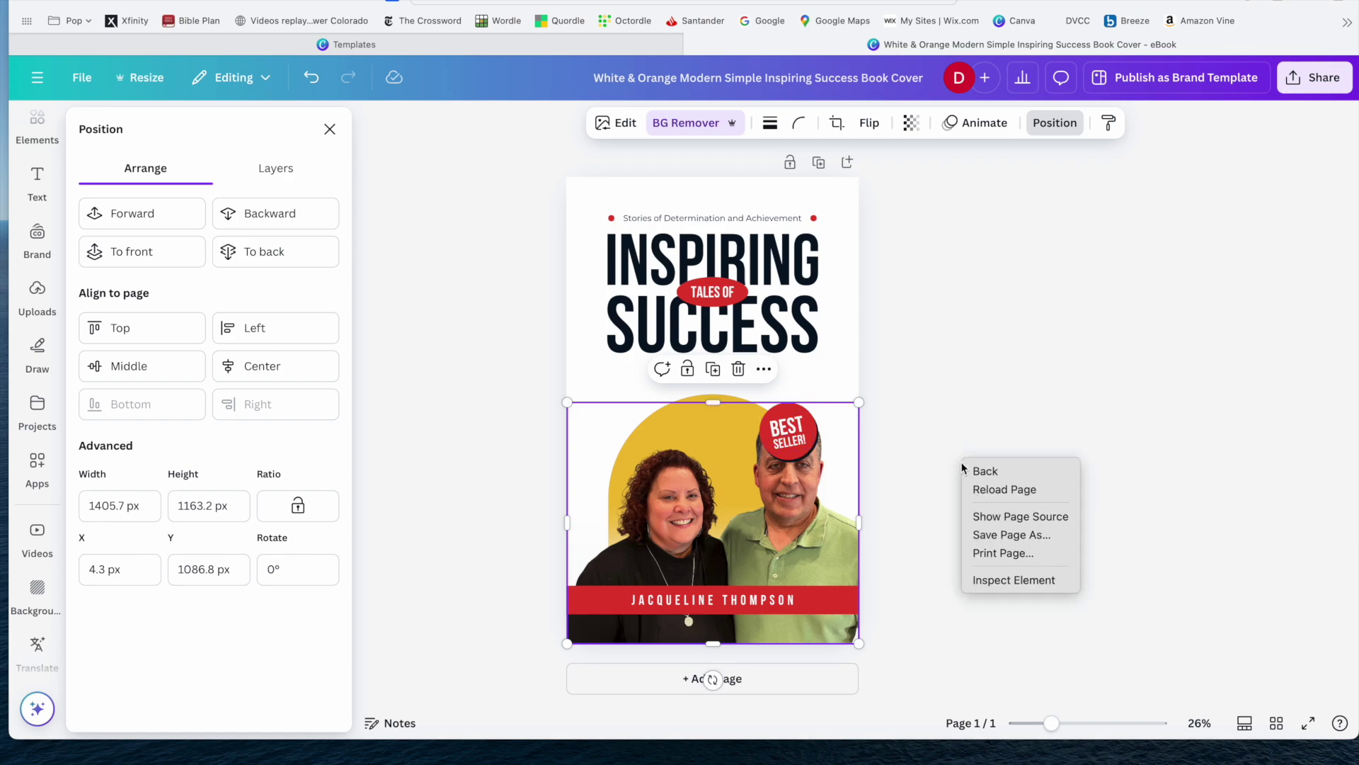
pyautogui.click(912, 382)
pyautogui.click(857, 348)
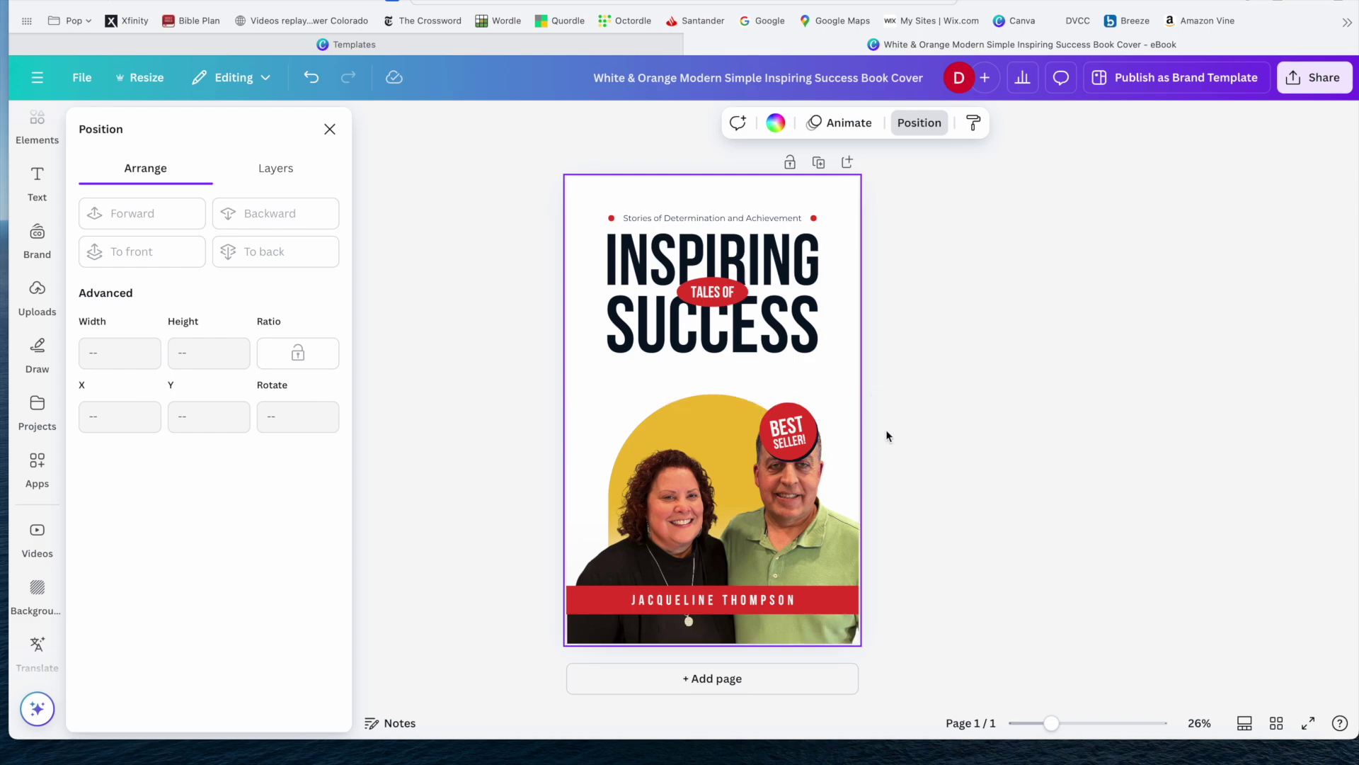
# Select the BEST SELLER! text and its circle together and group them.
pyautogui.click(799, 424)
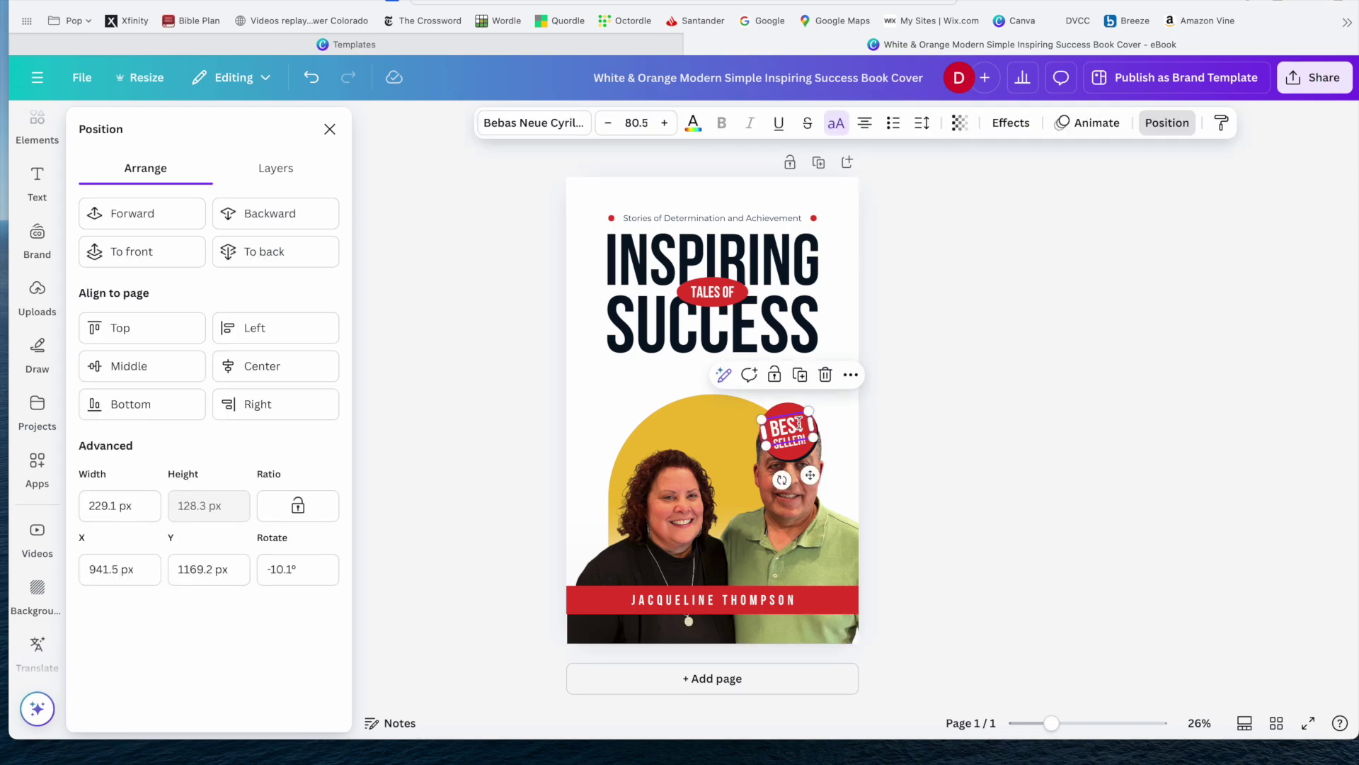
pyautogui.click(799, 423)
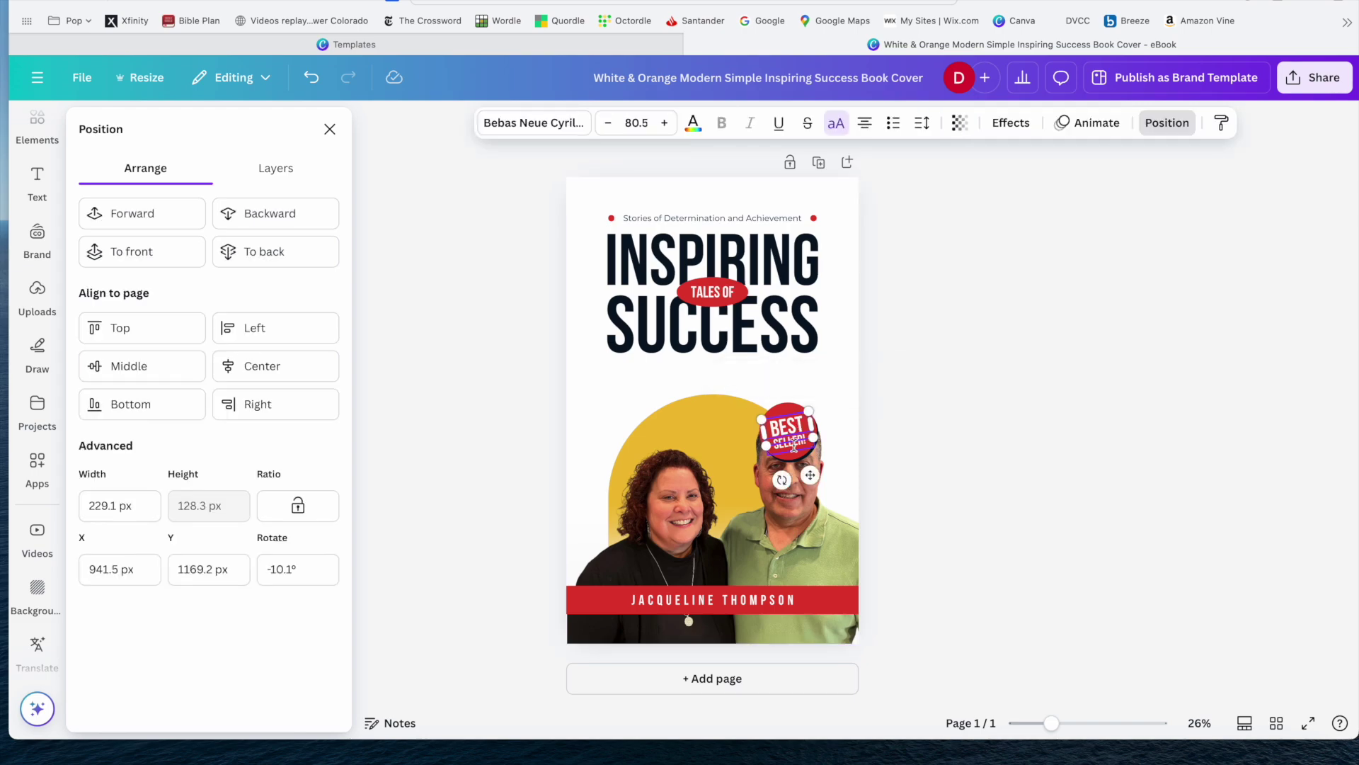
pyautogui.keyDown('shift'); pyautogui.click(794, 444); pyautogui.keyUp('shift')
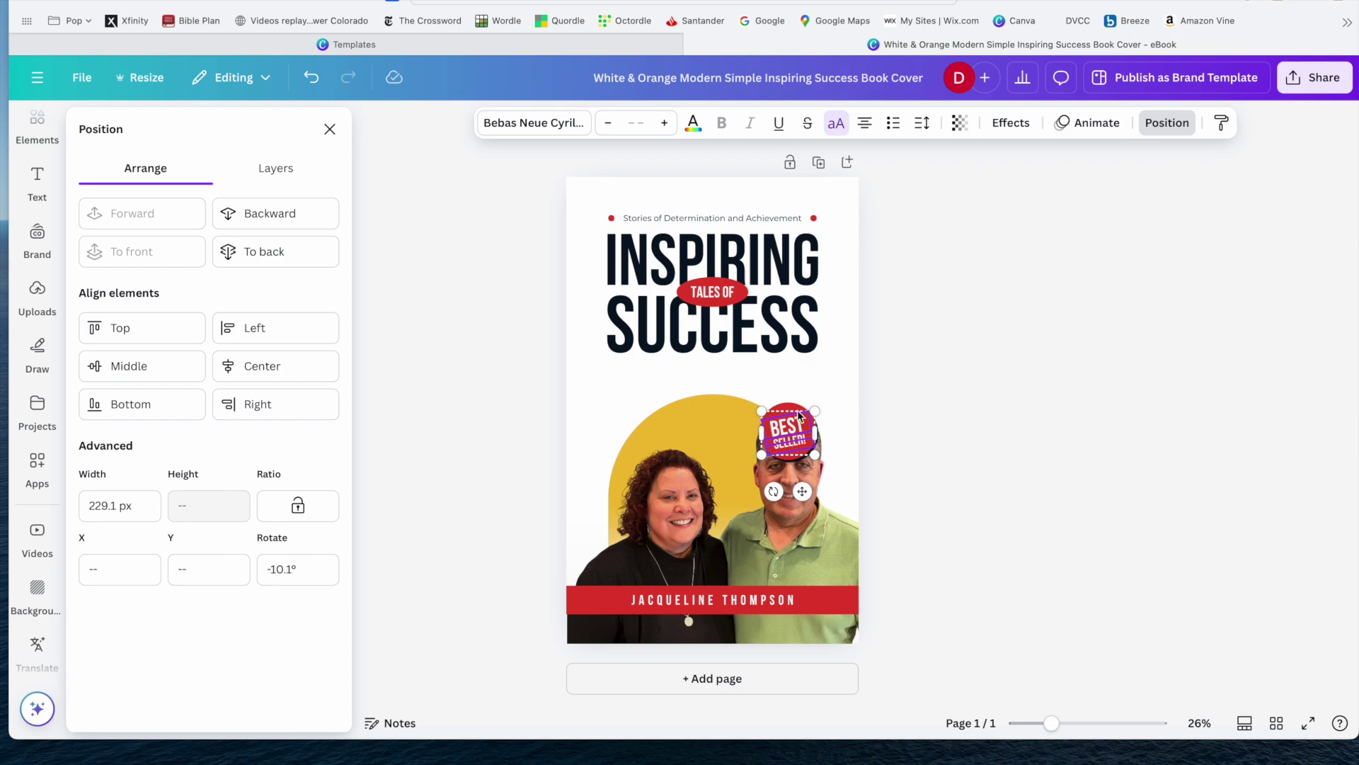
pyautogui.keyDown('shift'); pyautogui.click(797, 411); pyautogui.keyUp('shift')
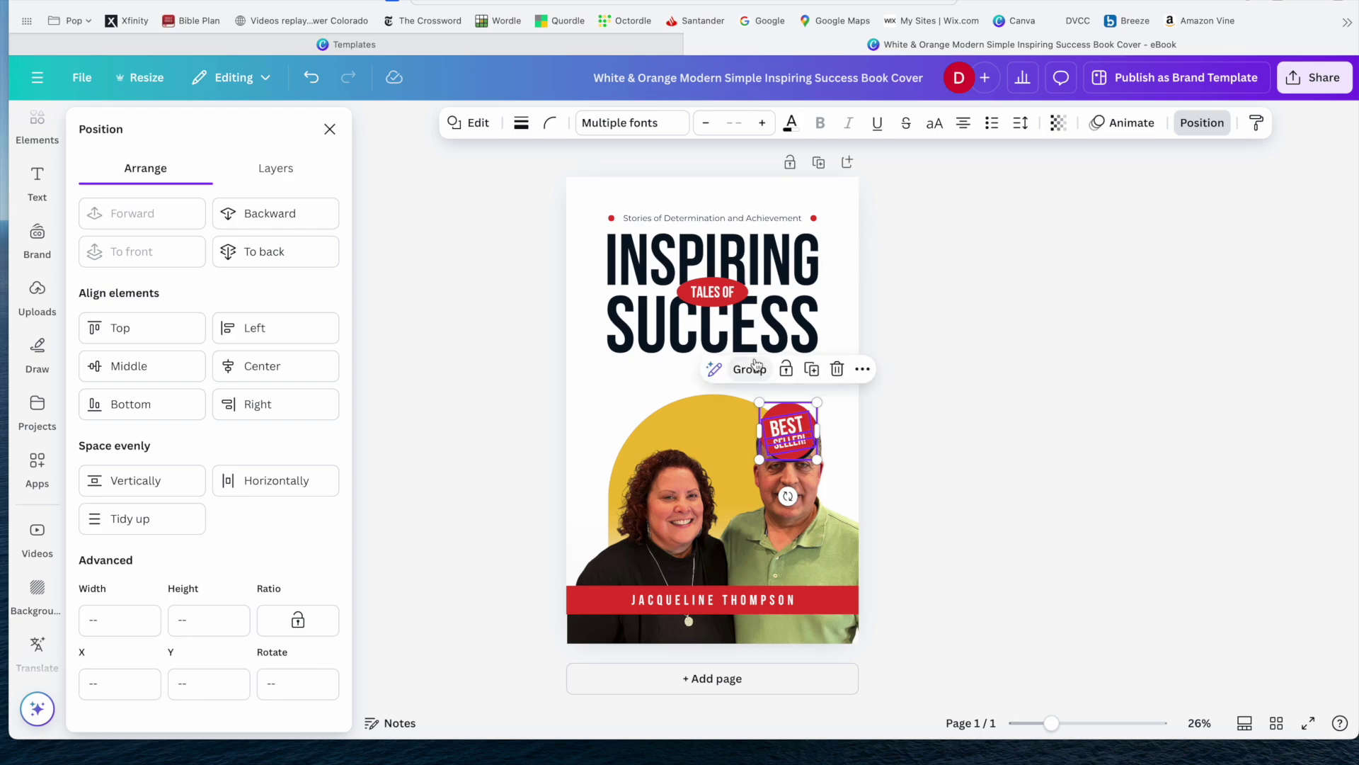
pyautogui.click(755, 374)
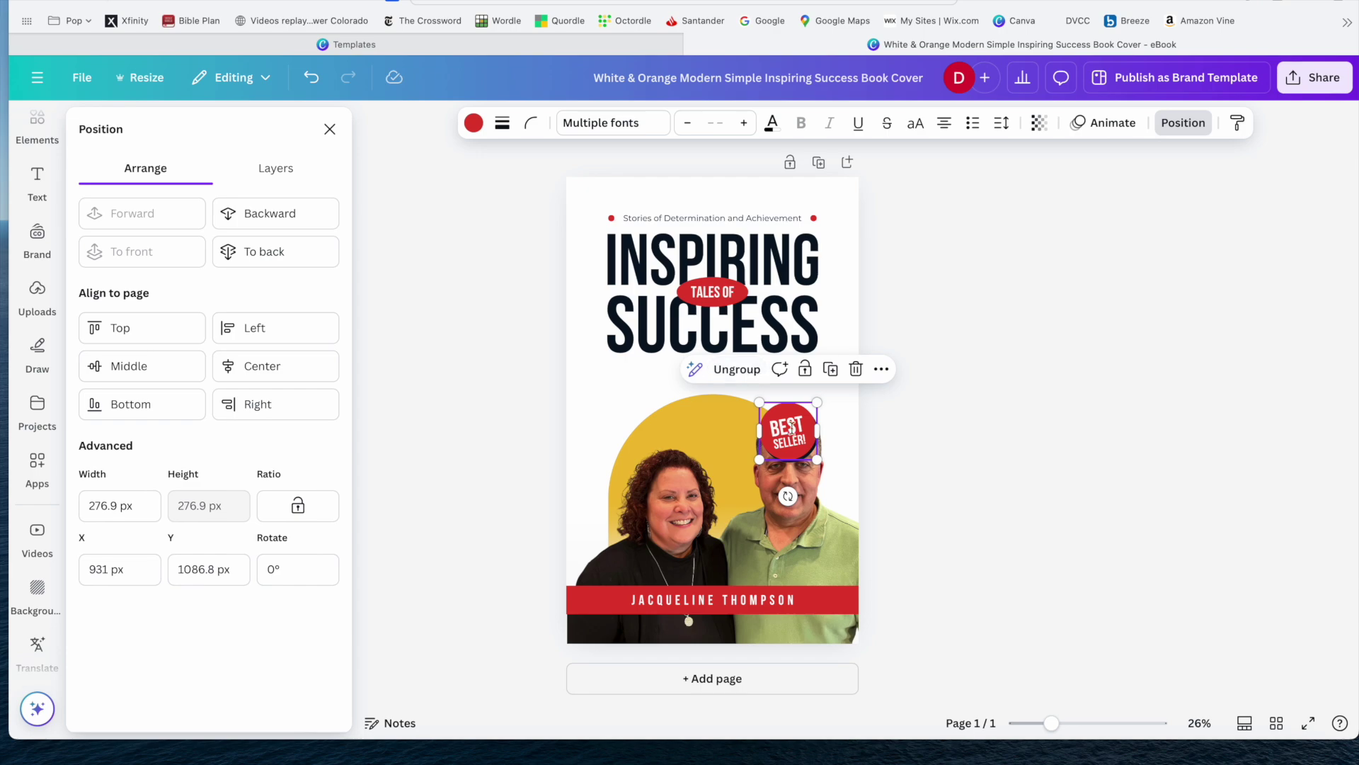
# Drag the grouped Best Seller badge left onto the yellow arch.
pyautogui.doubleClick(794, 428)
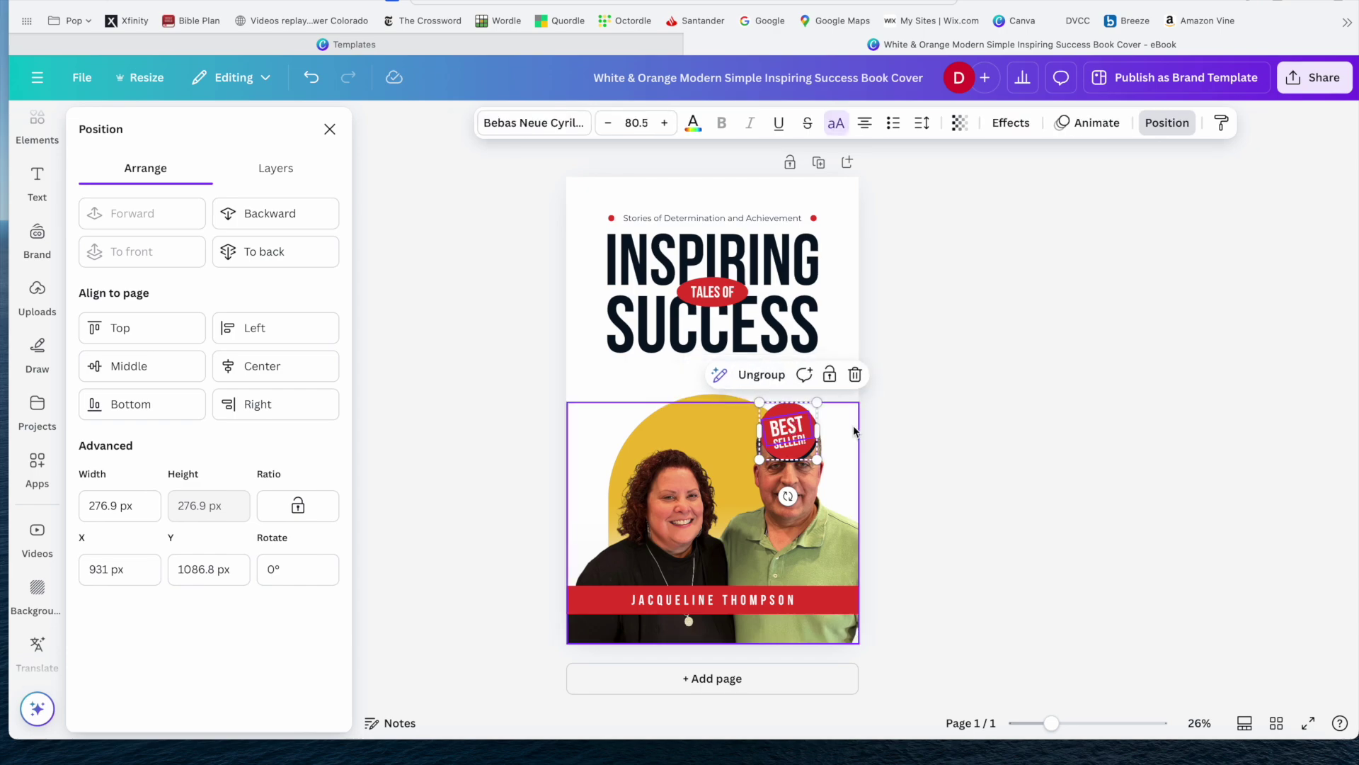
pyautogui.click(830, 317)
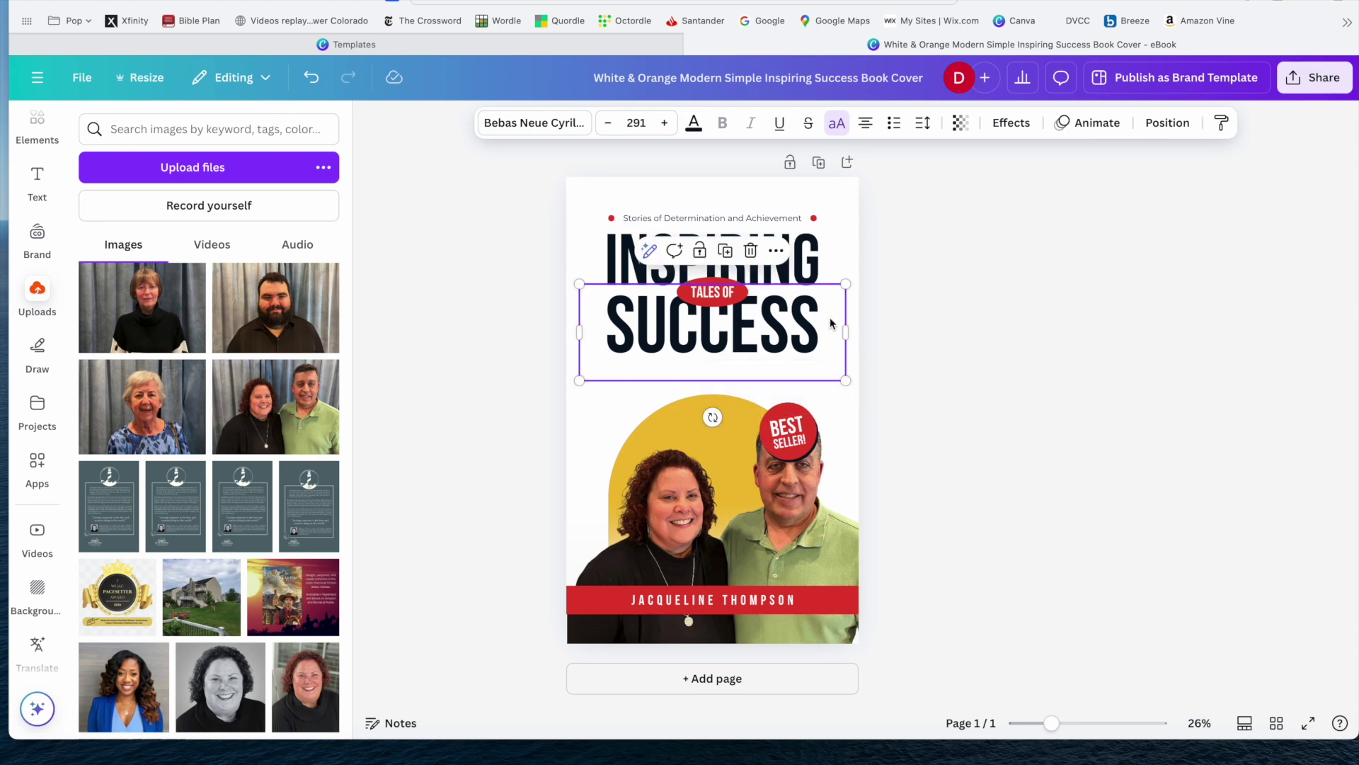
pyautogui.click(902, 404)
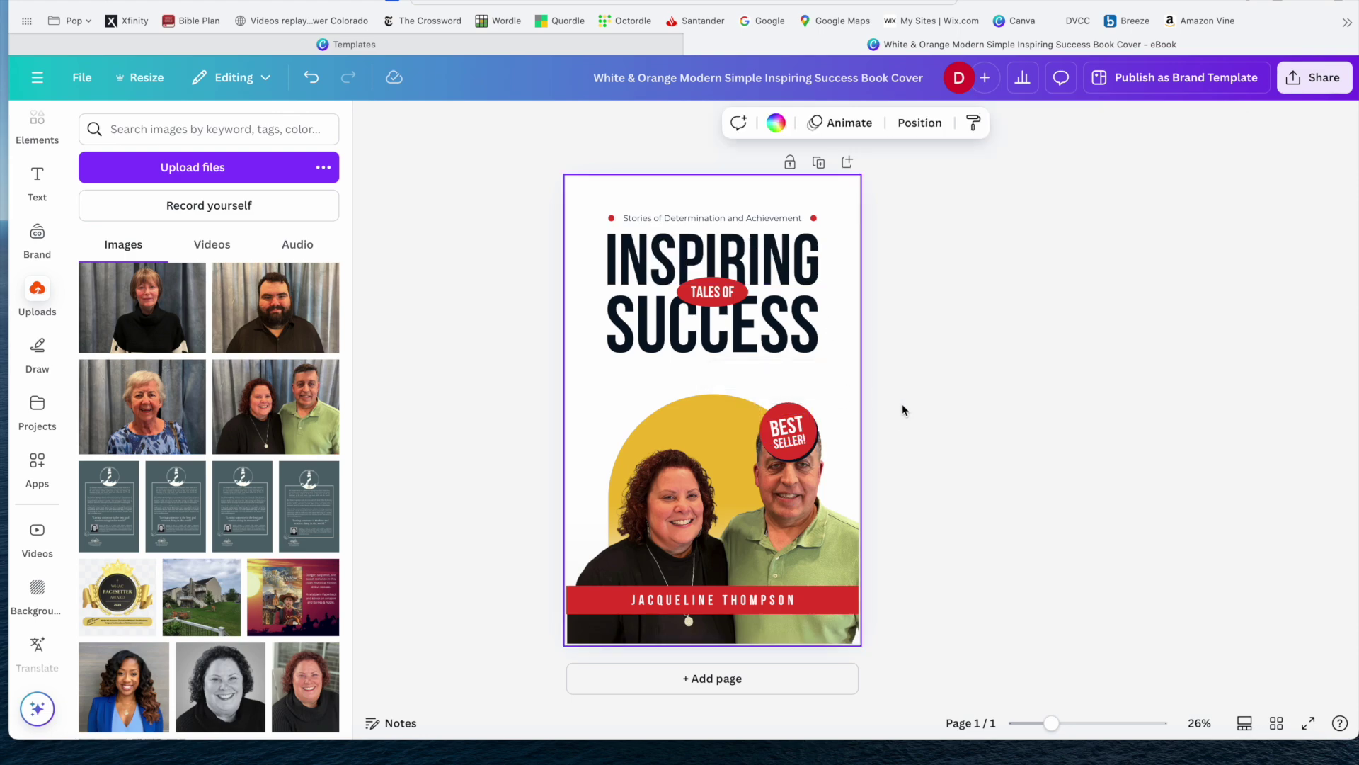
pyautogui.click(800, 430)
pyautogui.moveTo(799, 430); pyautogui.dragTo(701, 417)
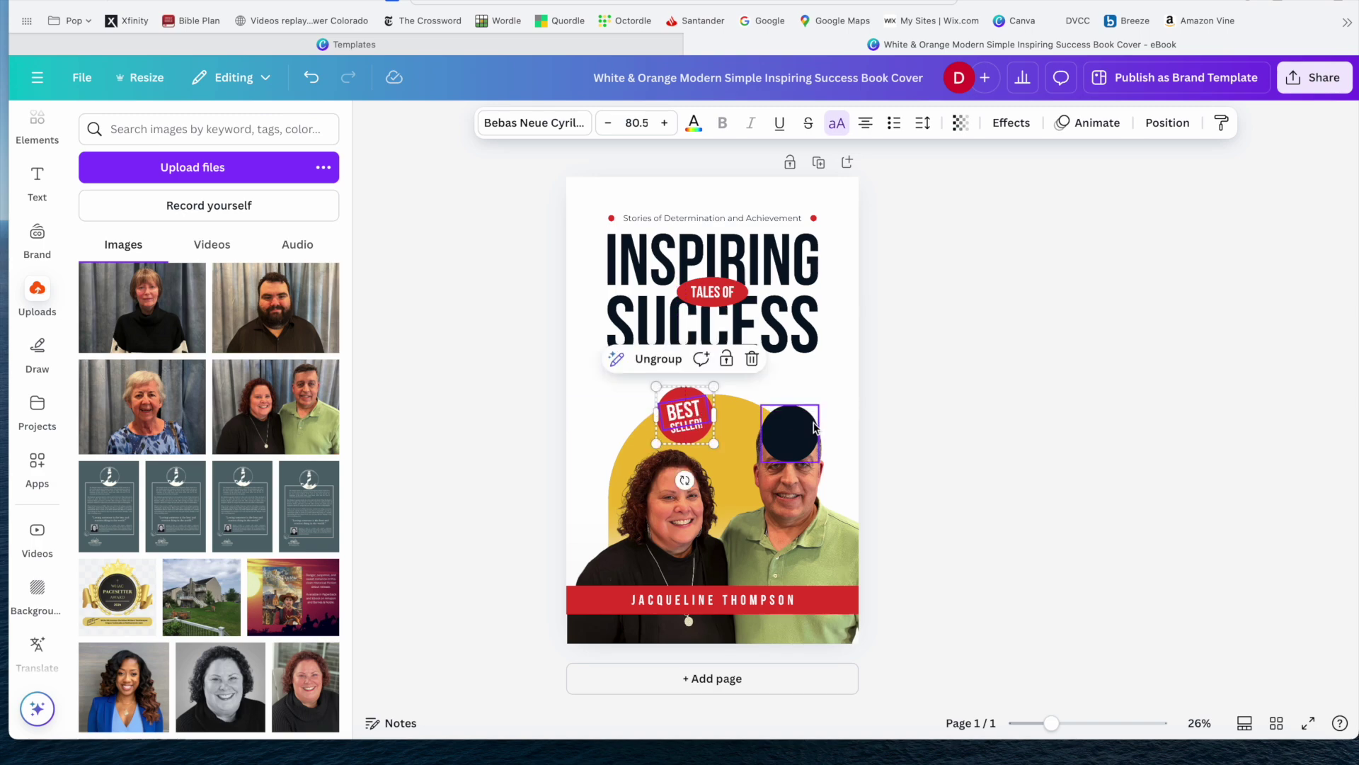
# Narrow the dark circle into an oval, undo it back to a circle, and nudge SUCCESS right.
pyautogui.click(813, 429)
pyautogui.moveTo(813, 429); pyautogui.dragTo(799, 428)
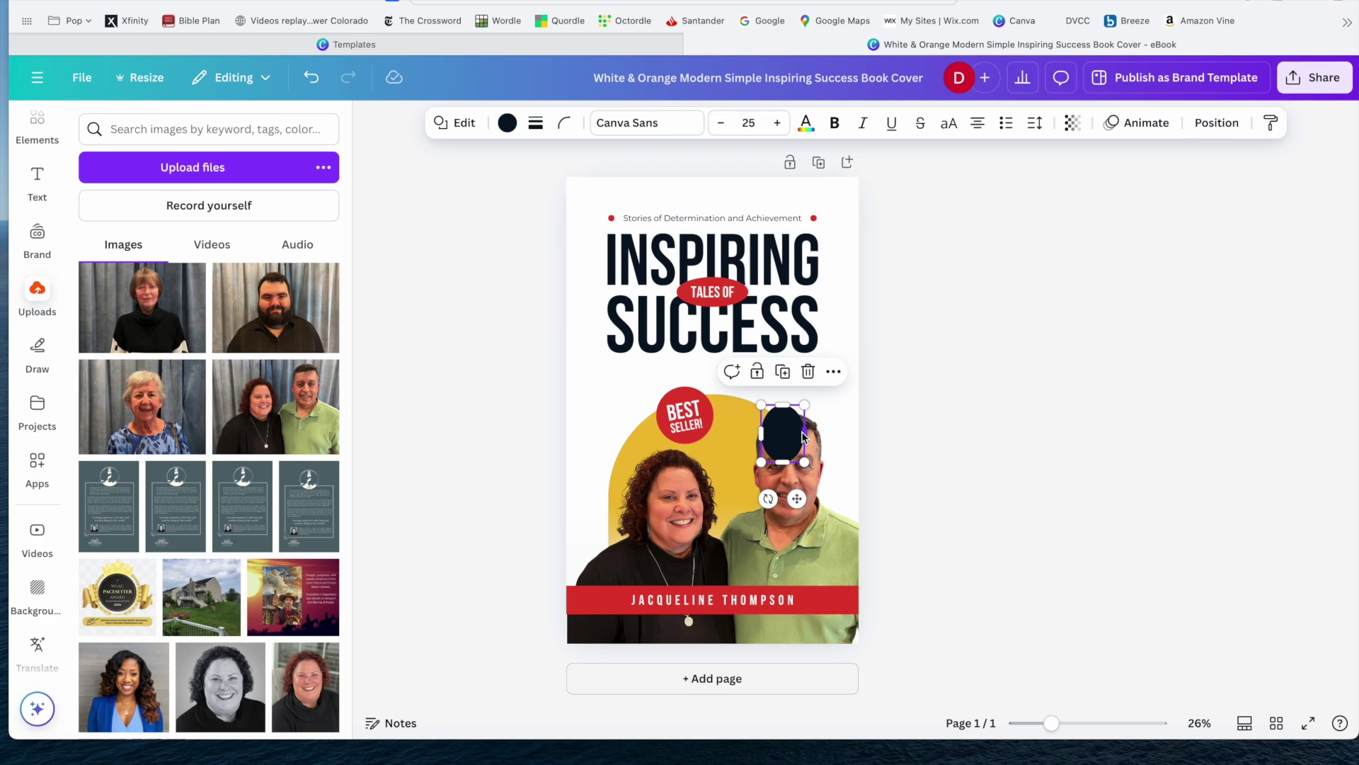
pyautogui.moveTo(802, 436); pyautogui.dragTo(791, 437)
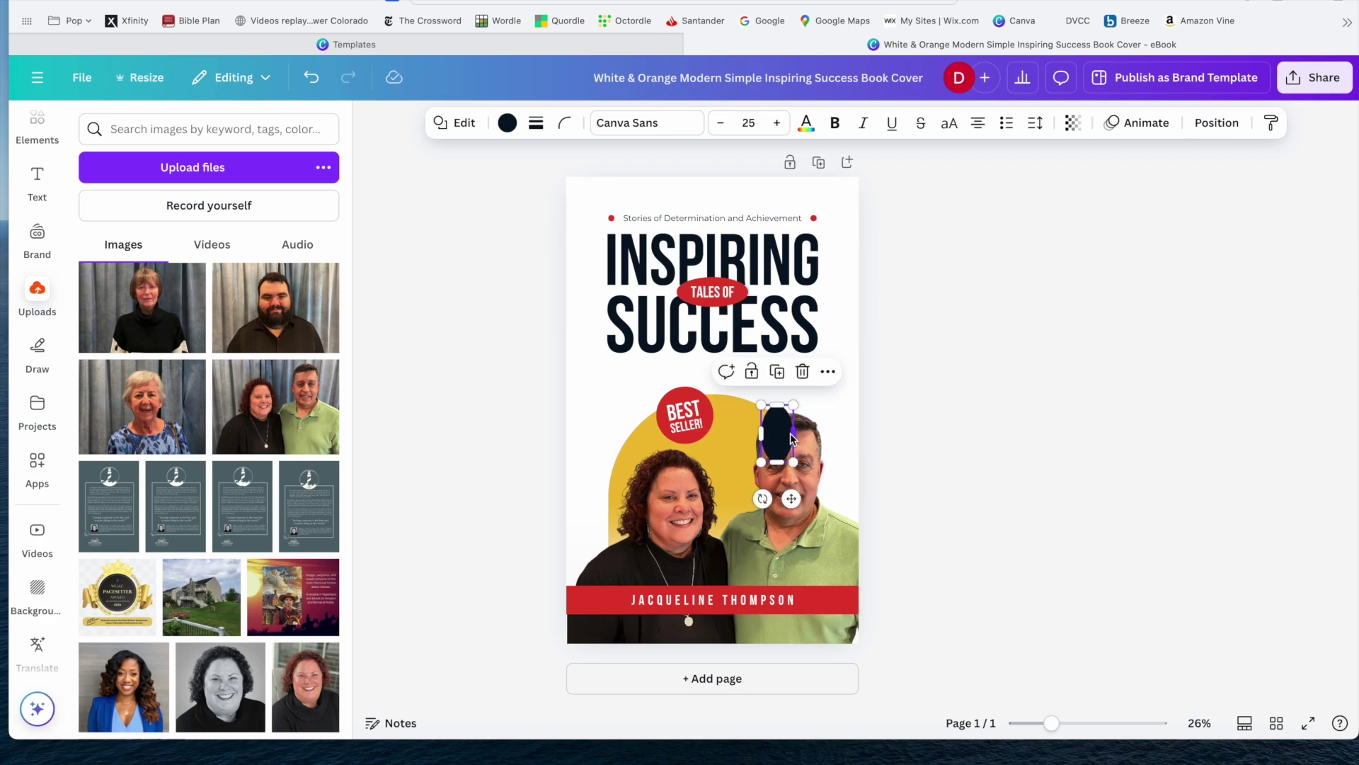
pyautogui.click(316, 78)
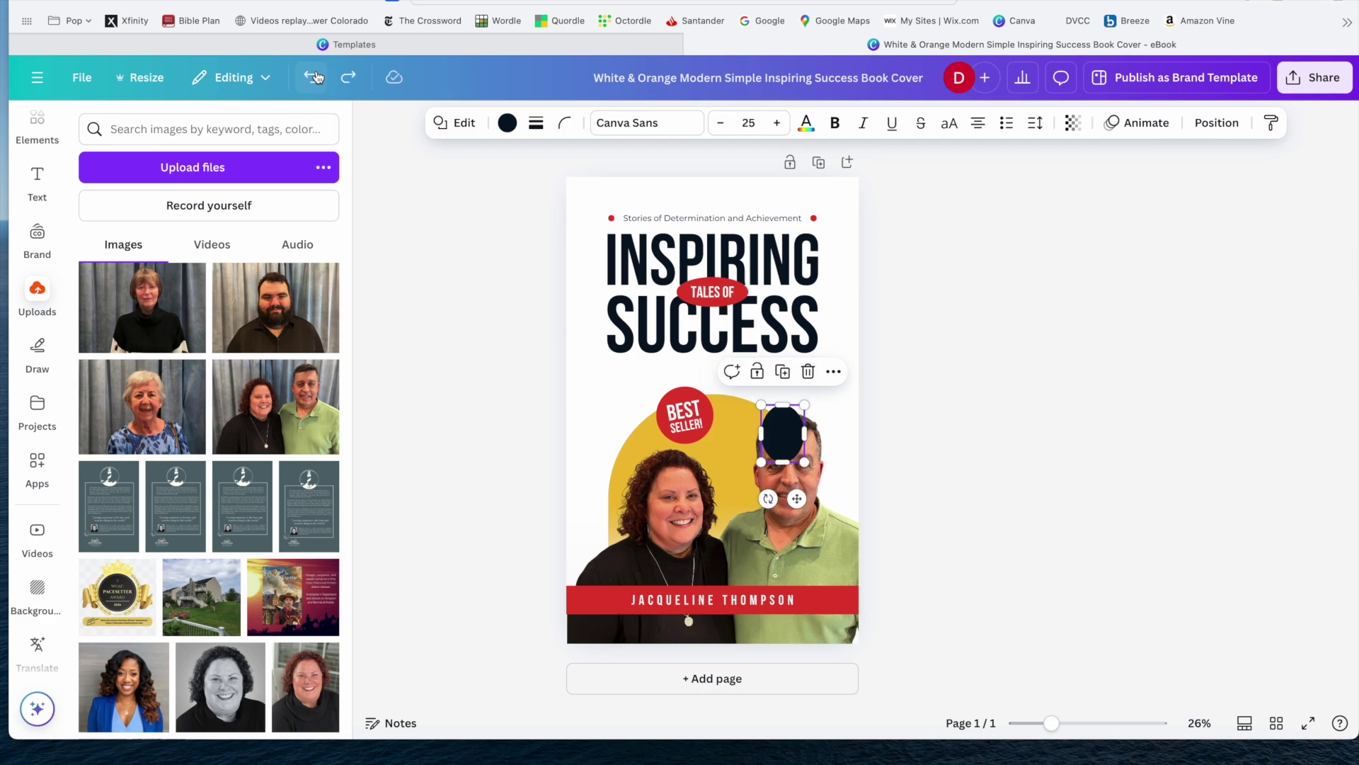
pyautogui.click(317, 78)
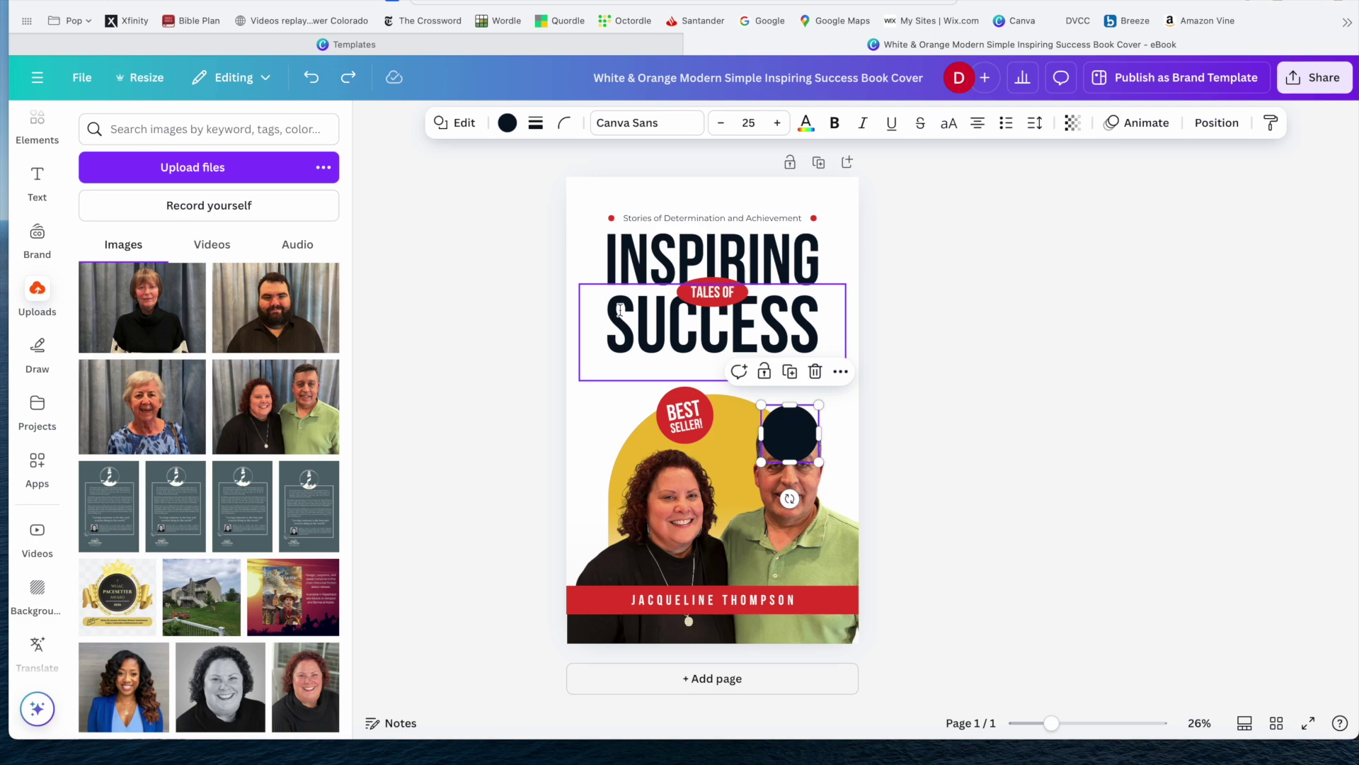
pyautogui.moveTo(687, 342)
pyautogui.mouseDown()
pyautogui.moveTo(636, 333)
pyautogui.moveTo(716, 335)
pyautogui.moveTo(677, 337)
pyautogui.moveTo(695, 354)
pyautogui.moveTo(693, 341)
pyautogui.moveTo(802, 331)
pyautogui.moveTo(635, 316)
pyautogui.moveTo(628, 332)
pyautogui.moveTo(697, 357)
pyautogui.moveTo(691, 398)
pyautogui.moveTo(693, 335)
pyautogui.mouseUp()
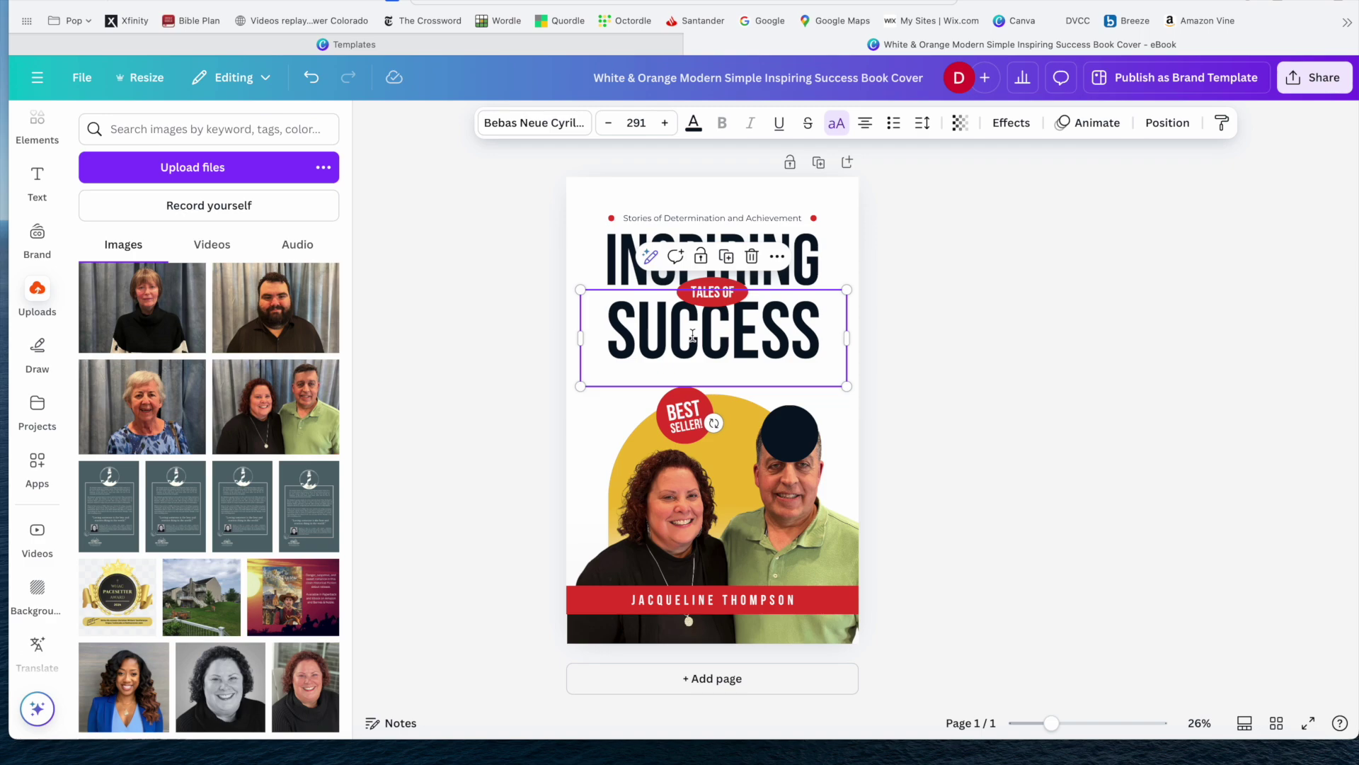
# Retype the title word SUCCESS as VICTORY, correcting the VICOTRY typo.
pyautogui.doubleClick(653, 343)
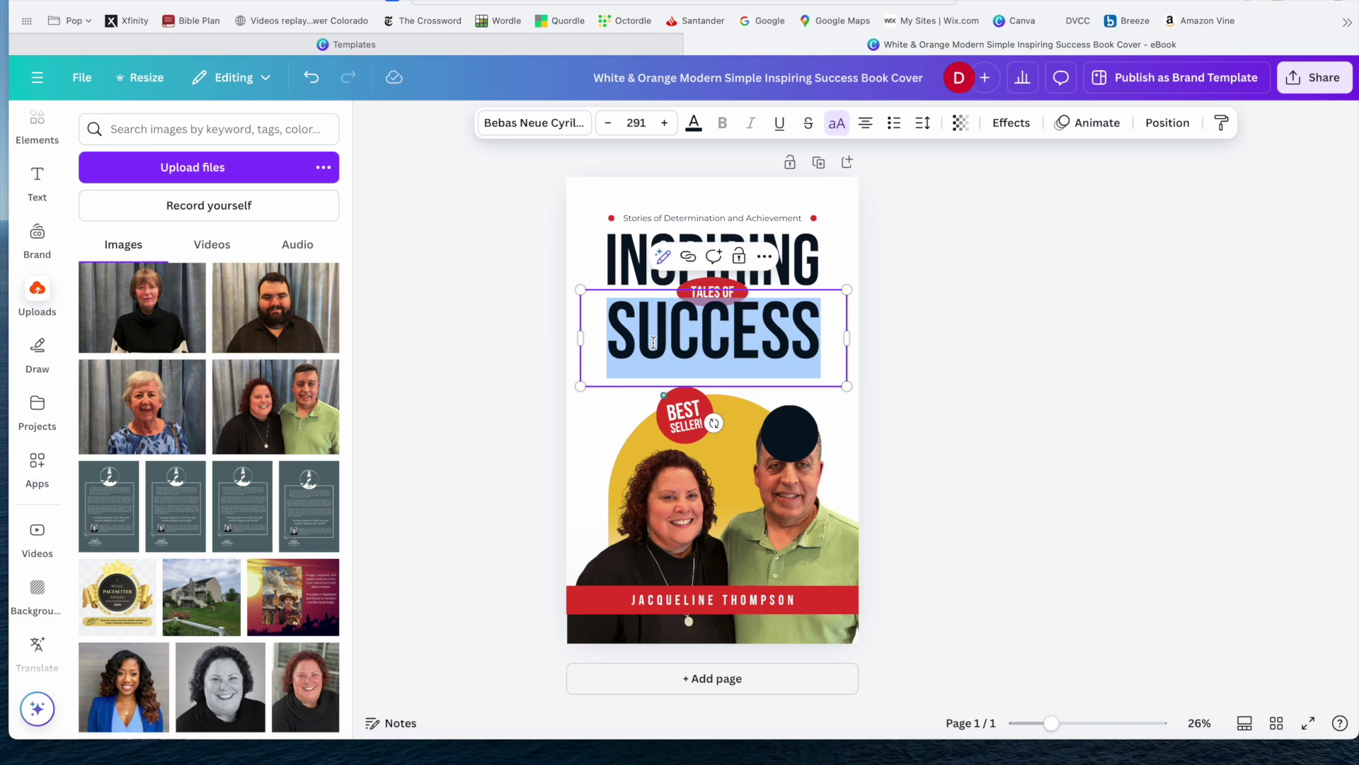
pyautogui.write('VICOTRY')
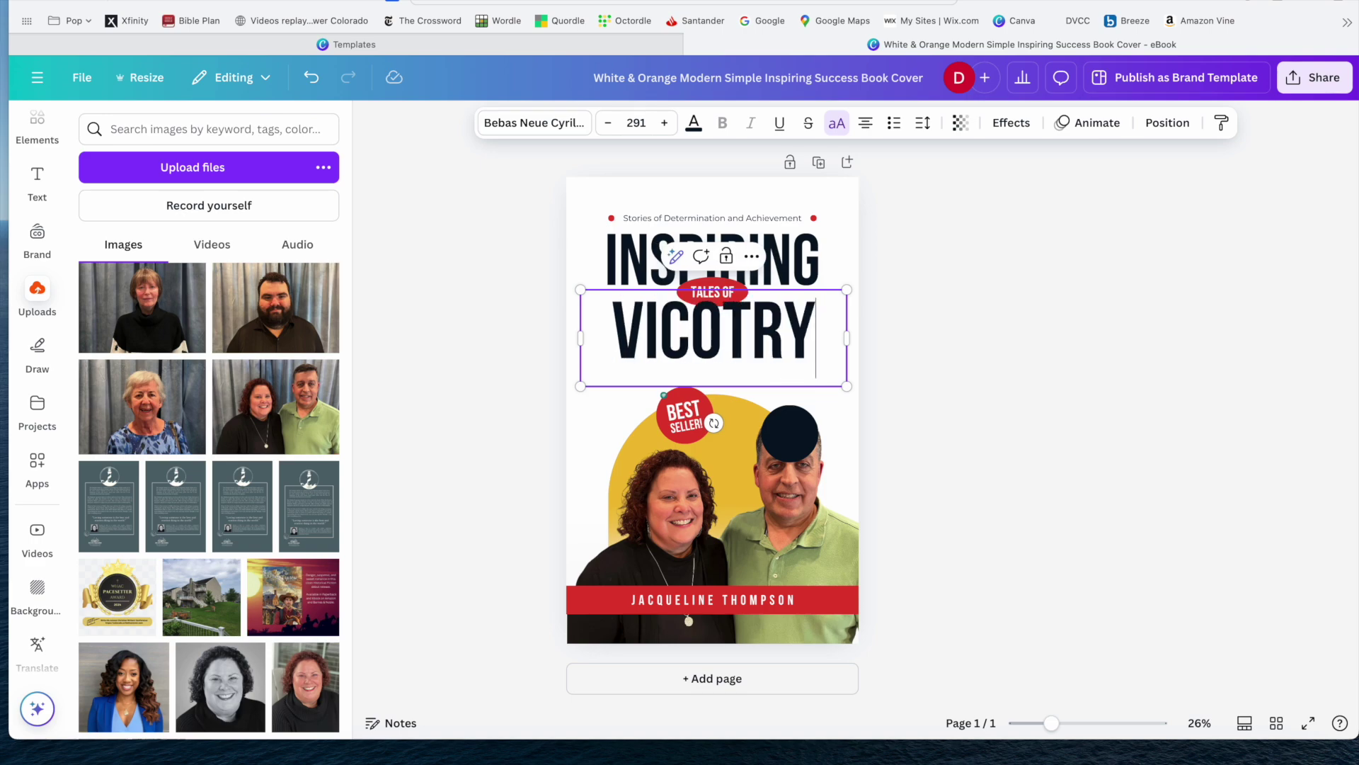
pyautogui.press('BackSpace')
pyautogui.press('BackSpace')
pyautogui.press('BackSpace')
pyautogui.press('BackSpace')
pyautogui.write('TORY')
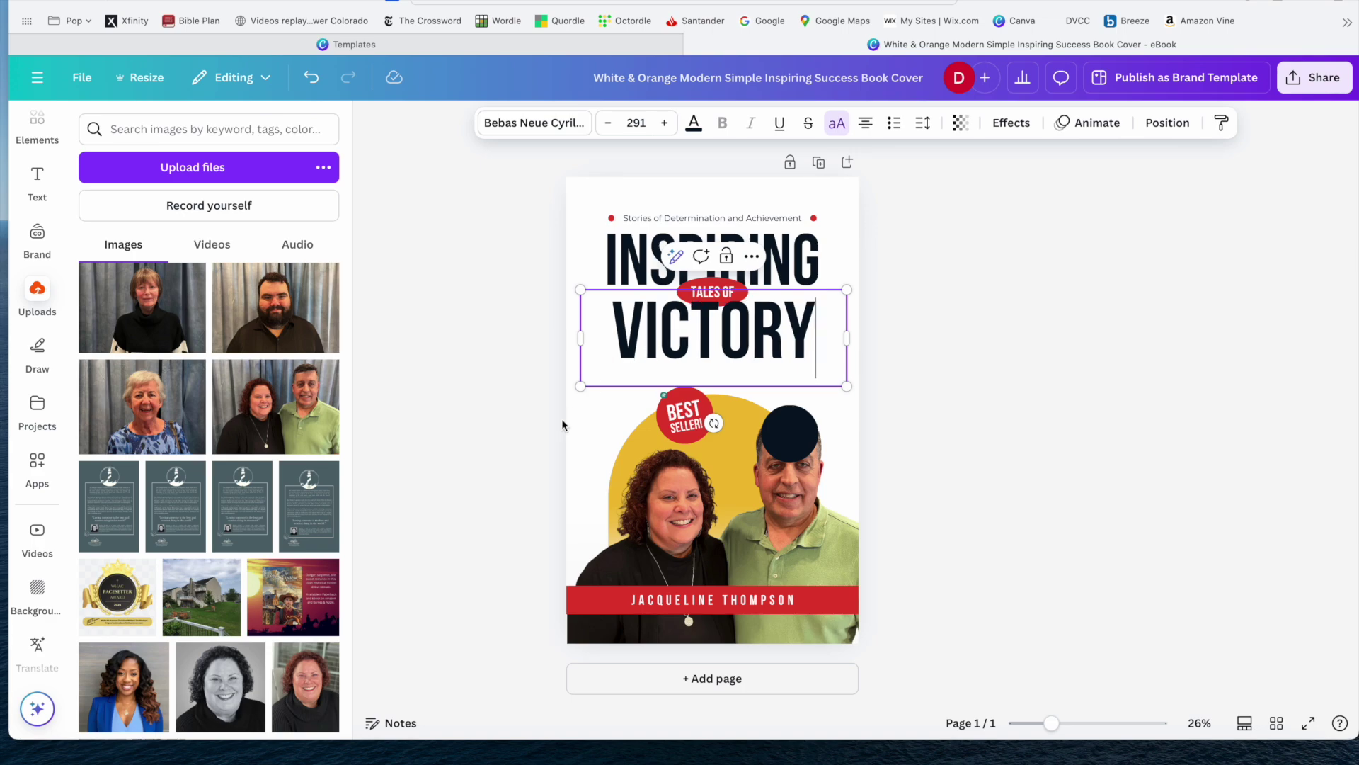
pyautogui.click(579, 395)
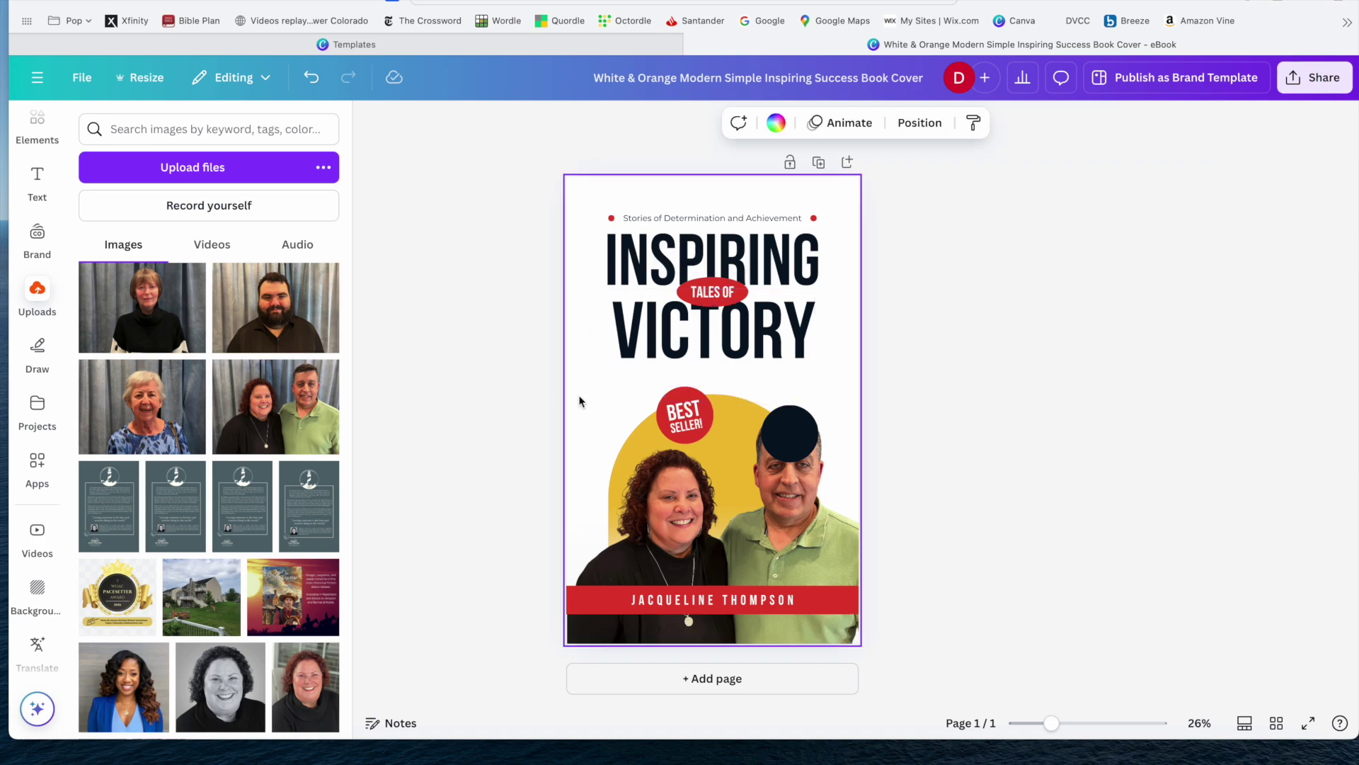
pyautogui.click(779, 444)
pyautogui.click(799, 448)
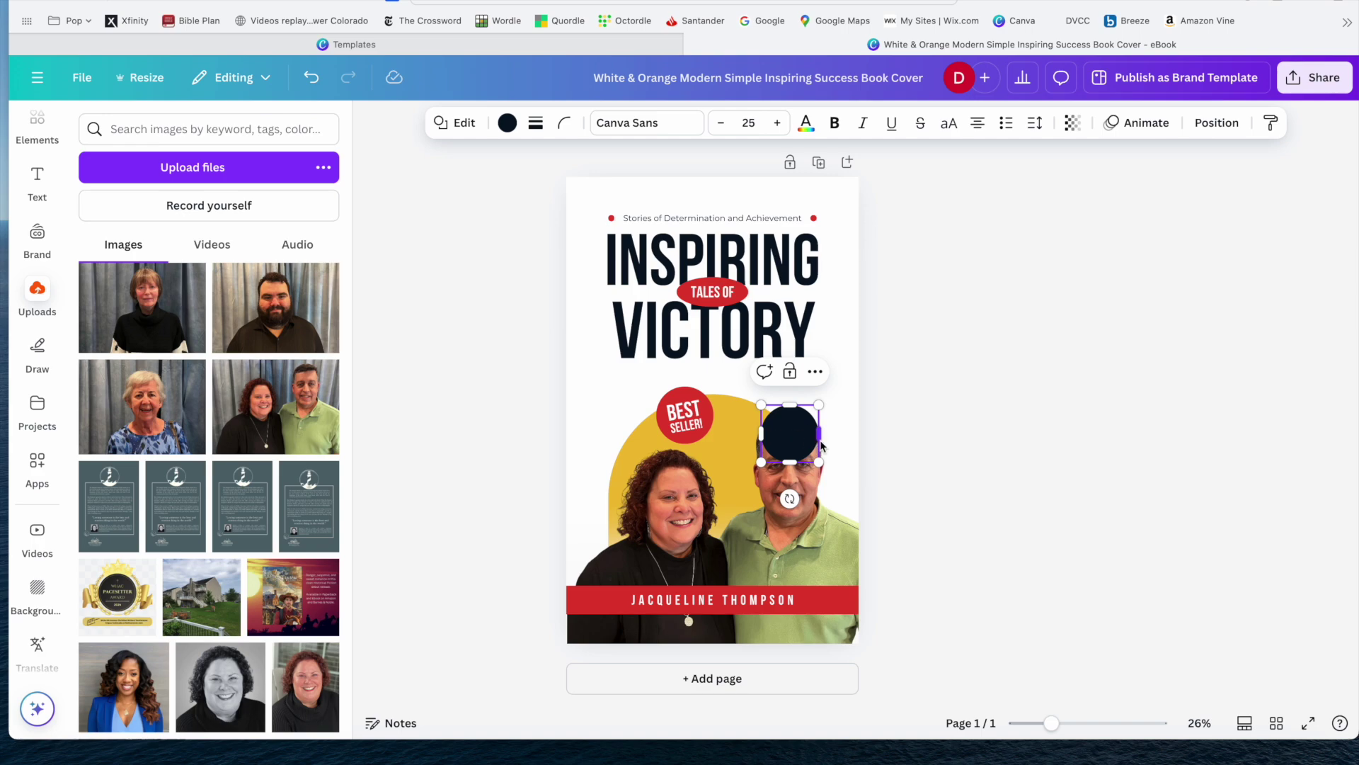
pyautogui.moveTo(820, 442); pyautogui.dragTo(852, 435)
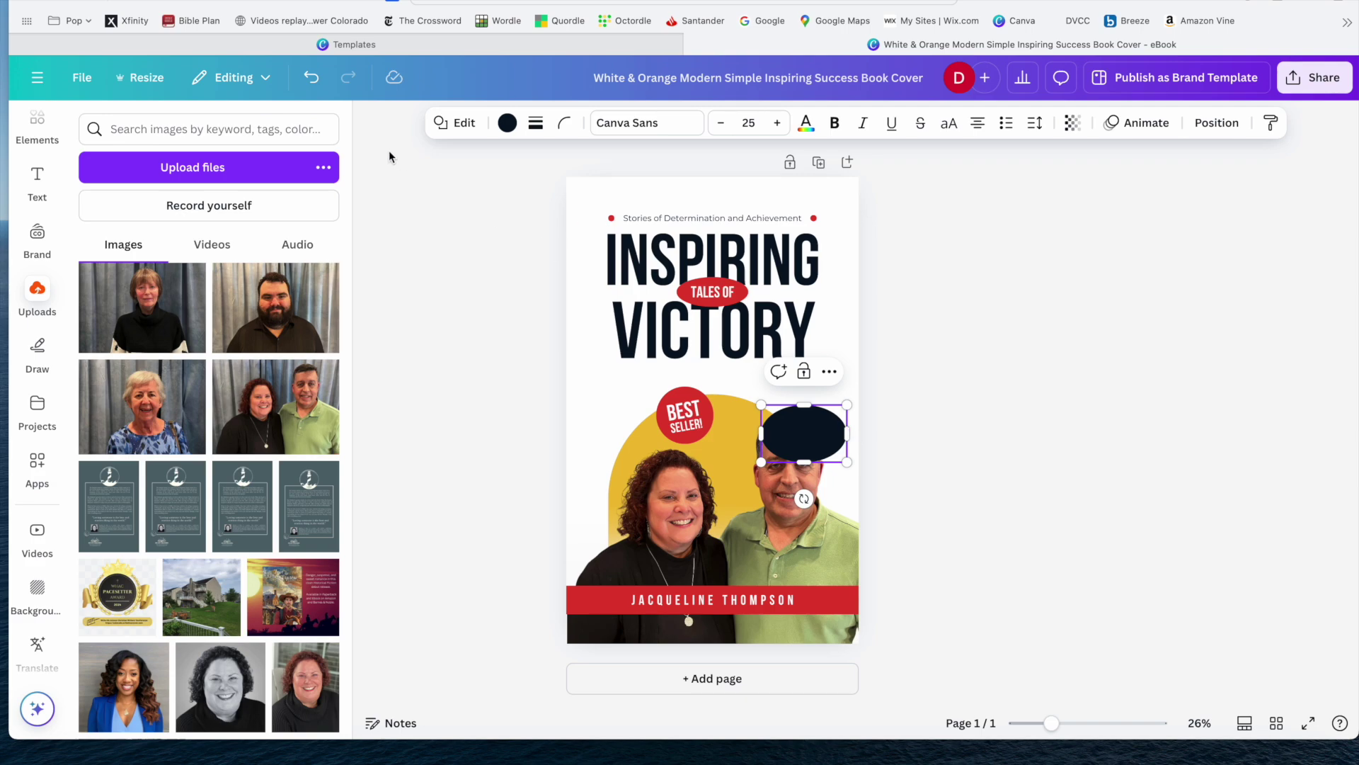
pyautogui.click(312, 78)
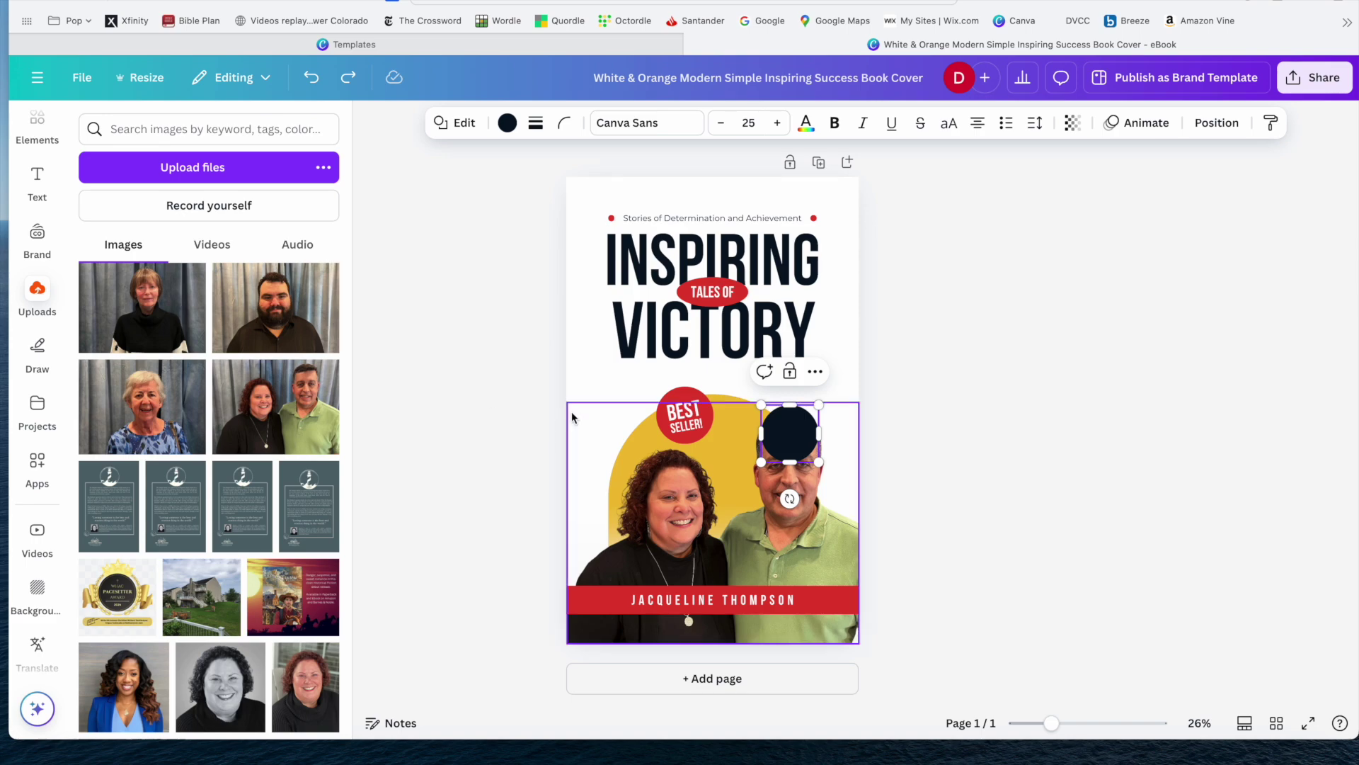
pyautogui.click(575, 322)
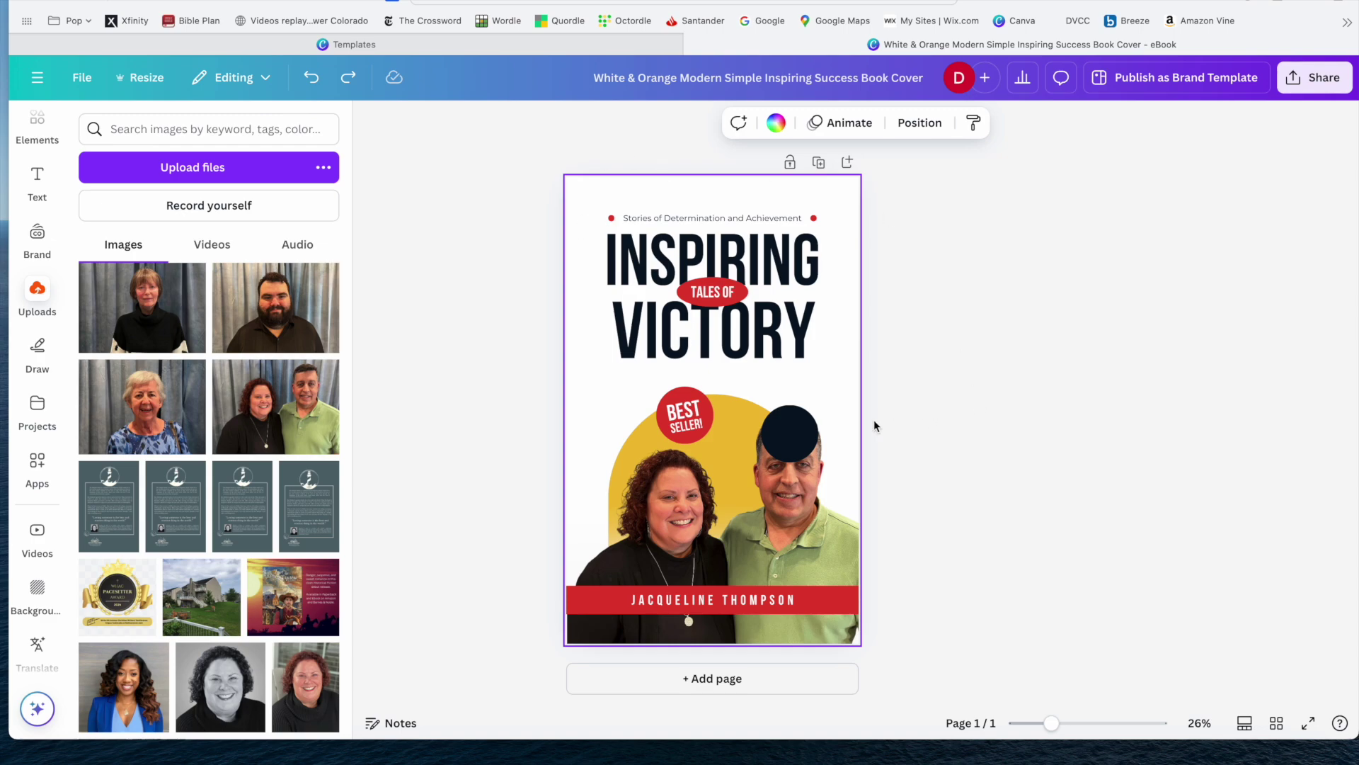
pyautogui.click(800, 445)
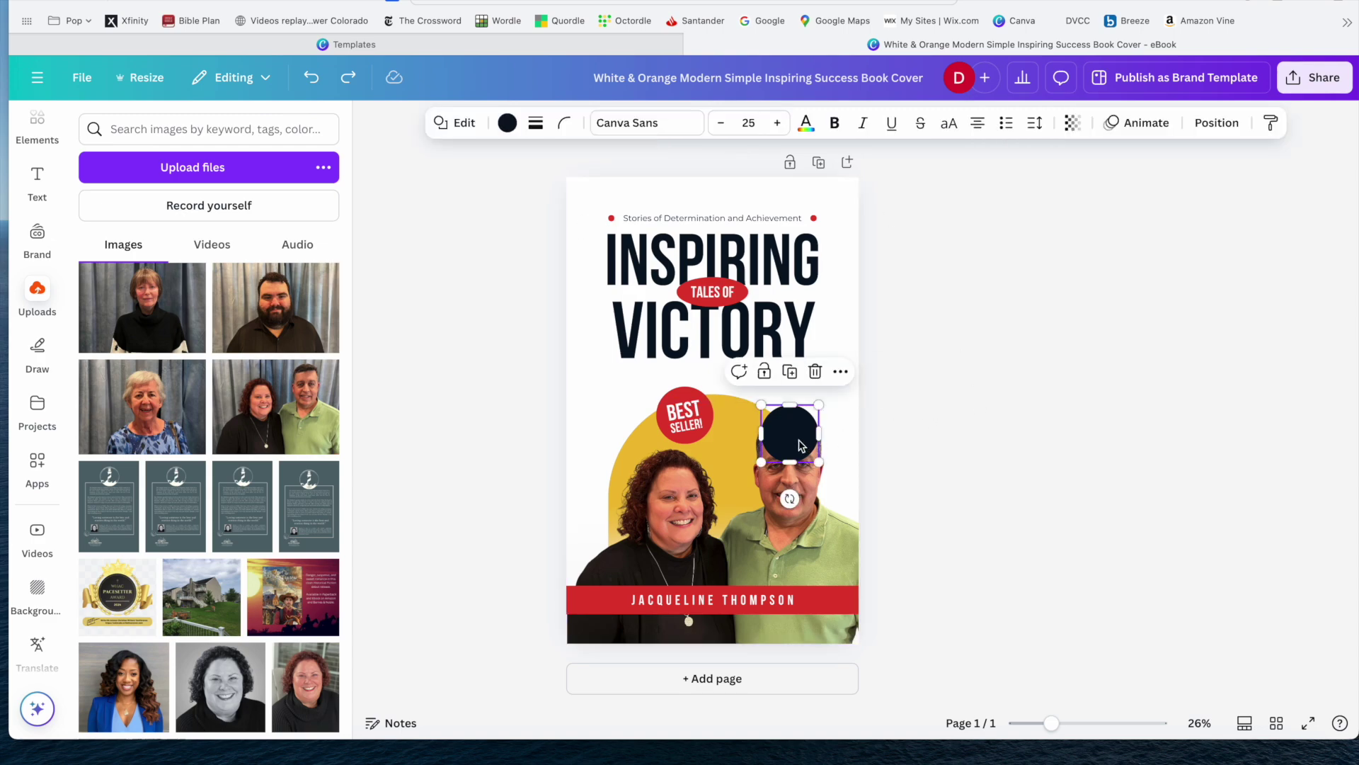
pyautogui.moveTo(800, 445); pyautogui.dragTo(702, 425)
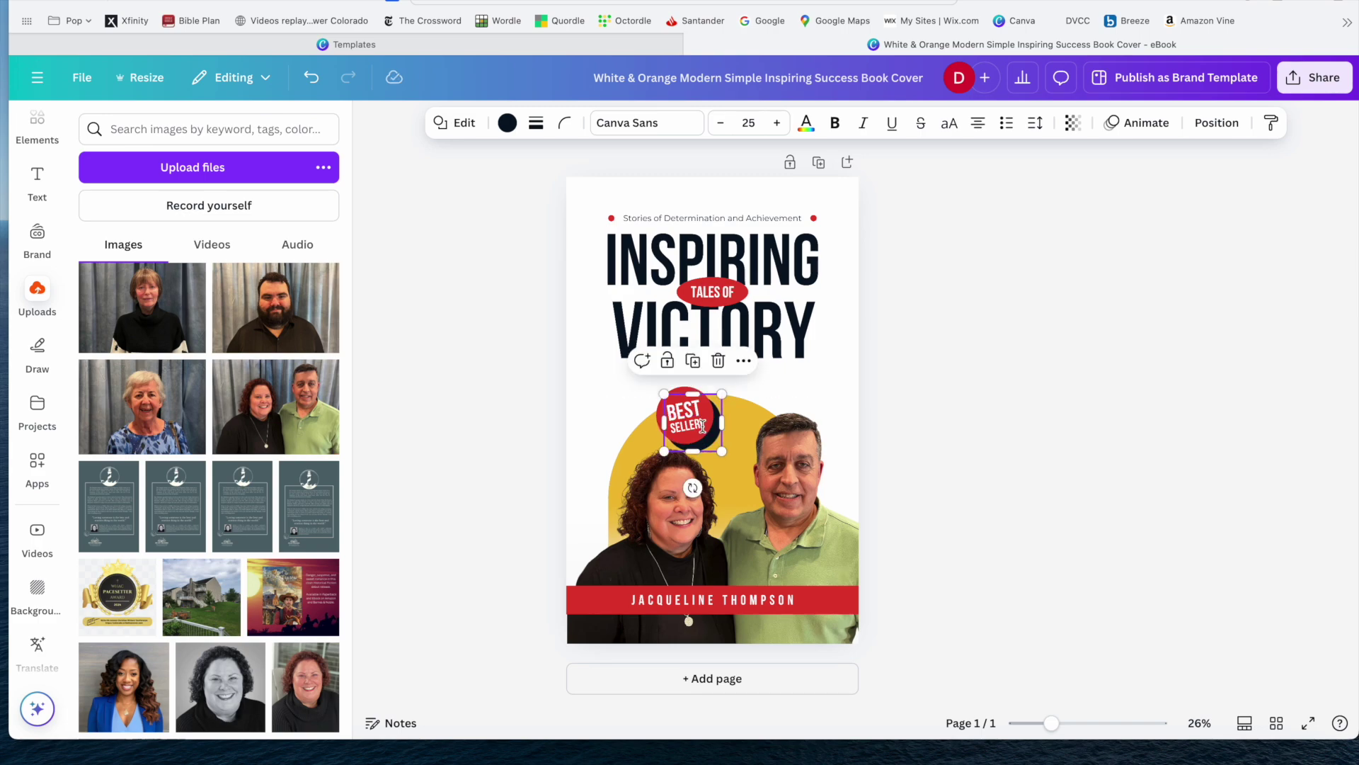
pyautogui.press('Escape')
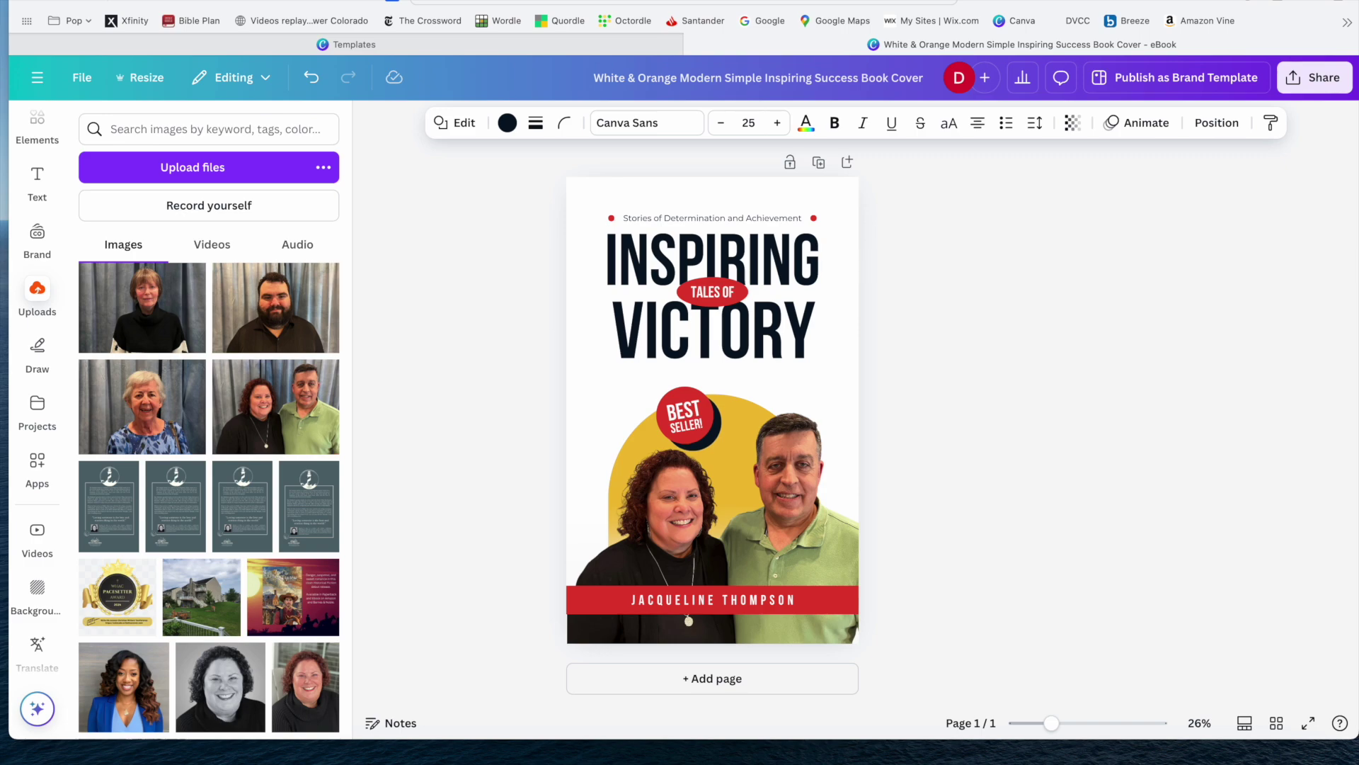
pyautogui.click(708, 453)
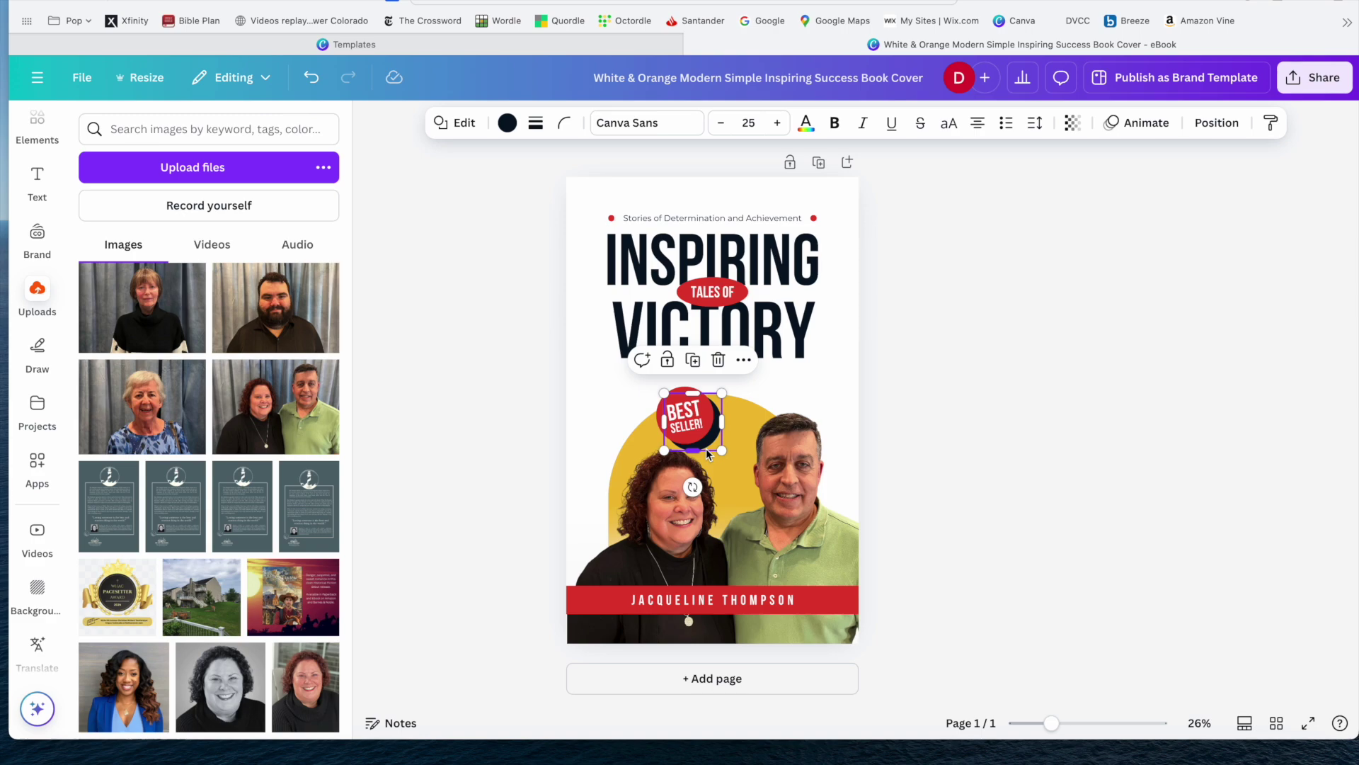
pyautogui.press('Escape')
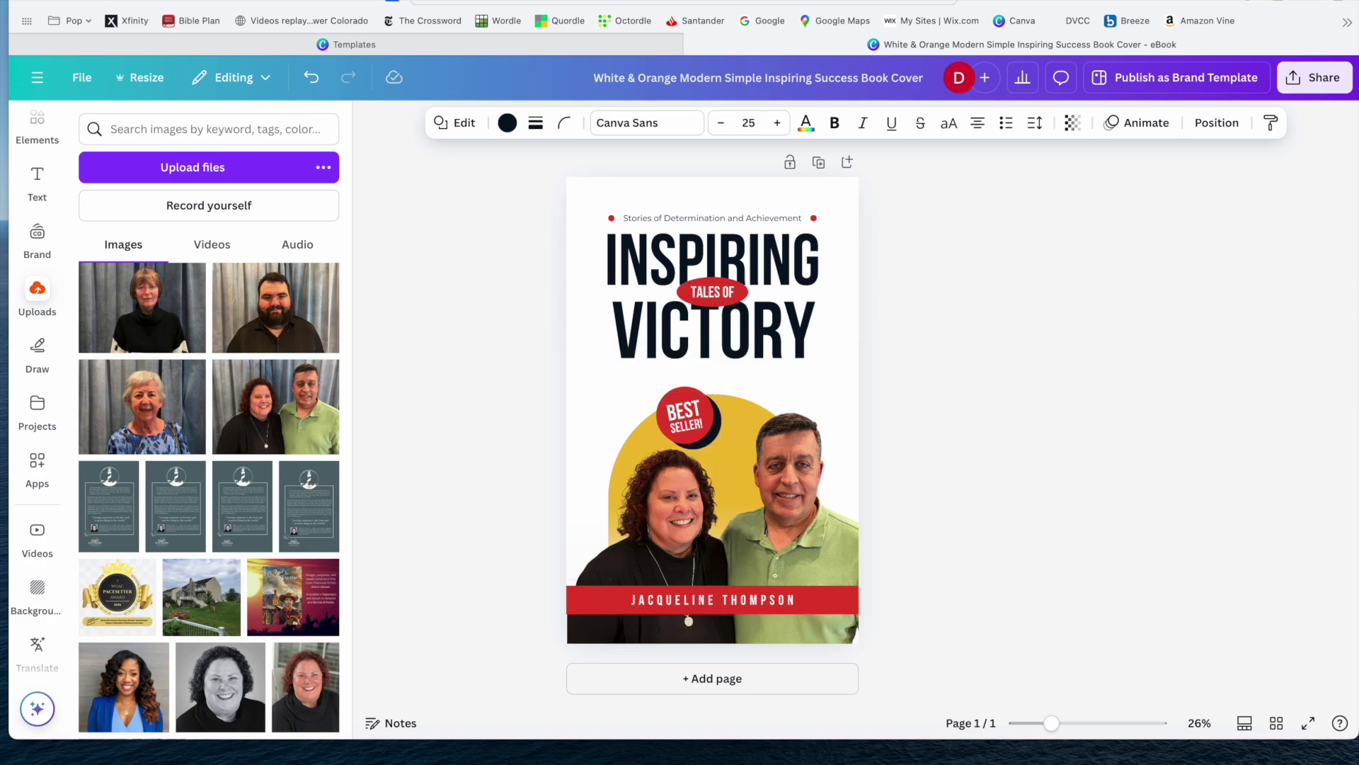
pyautogui.click(708, 439)
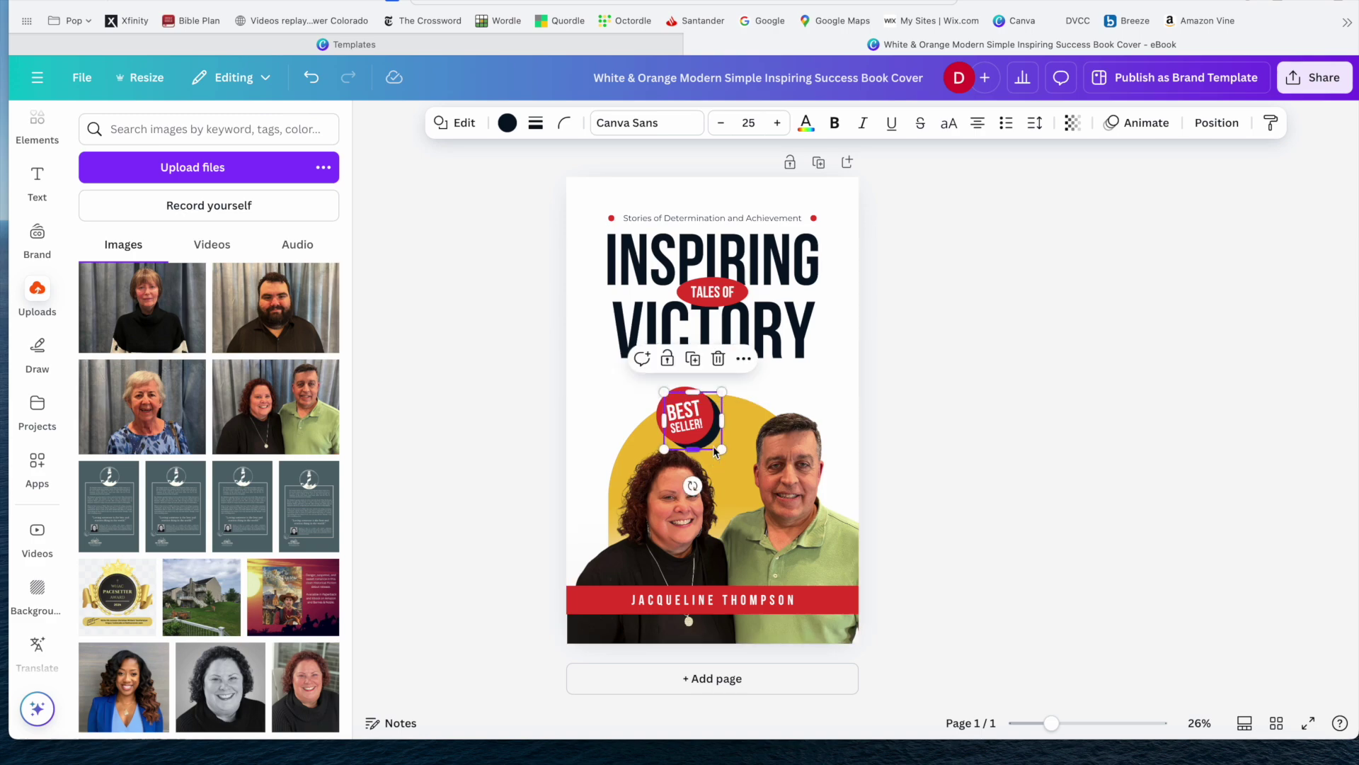
pyautogui.press('Escape')
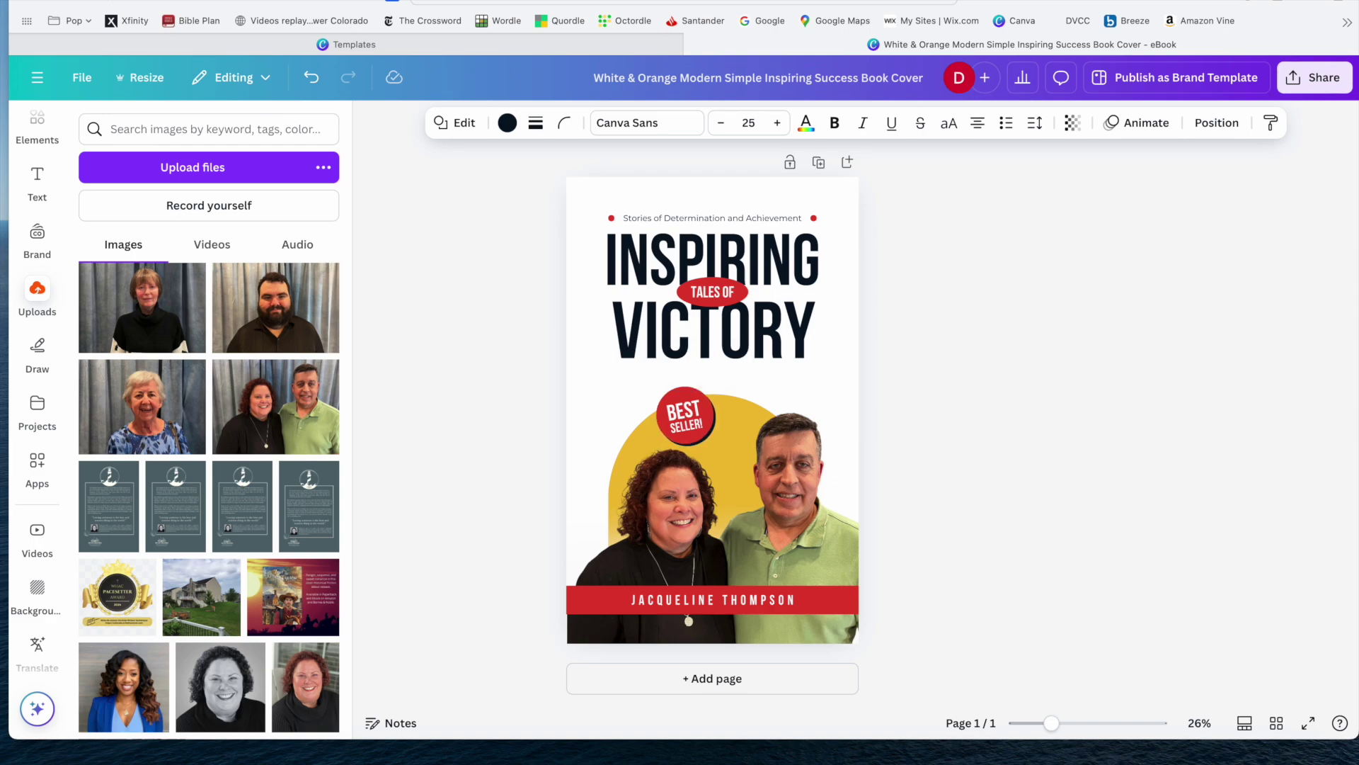
pyautogui.click(686, 416)
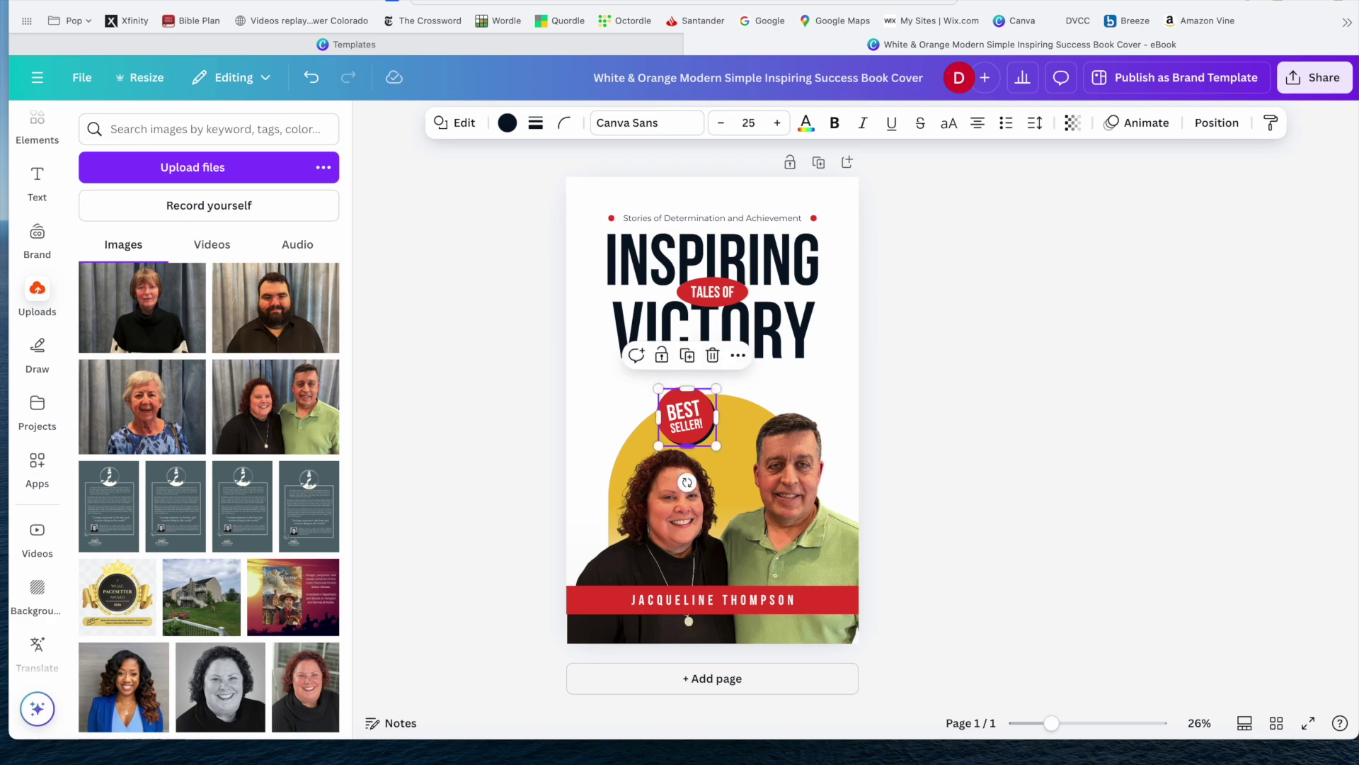
pyautogui.click(908, 365)
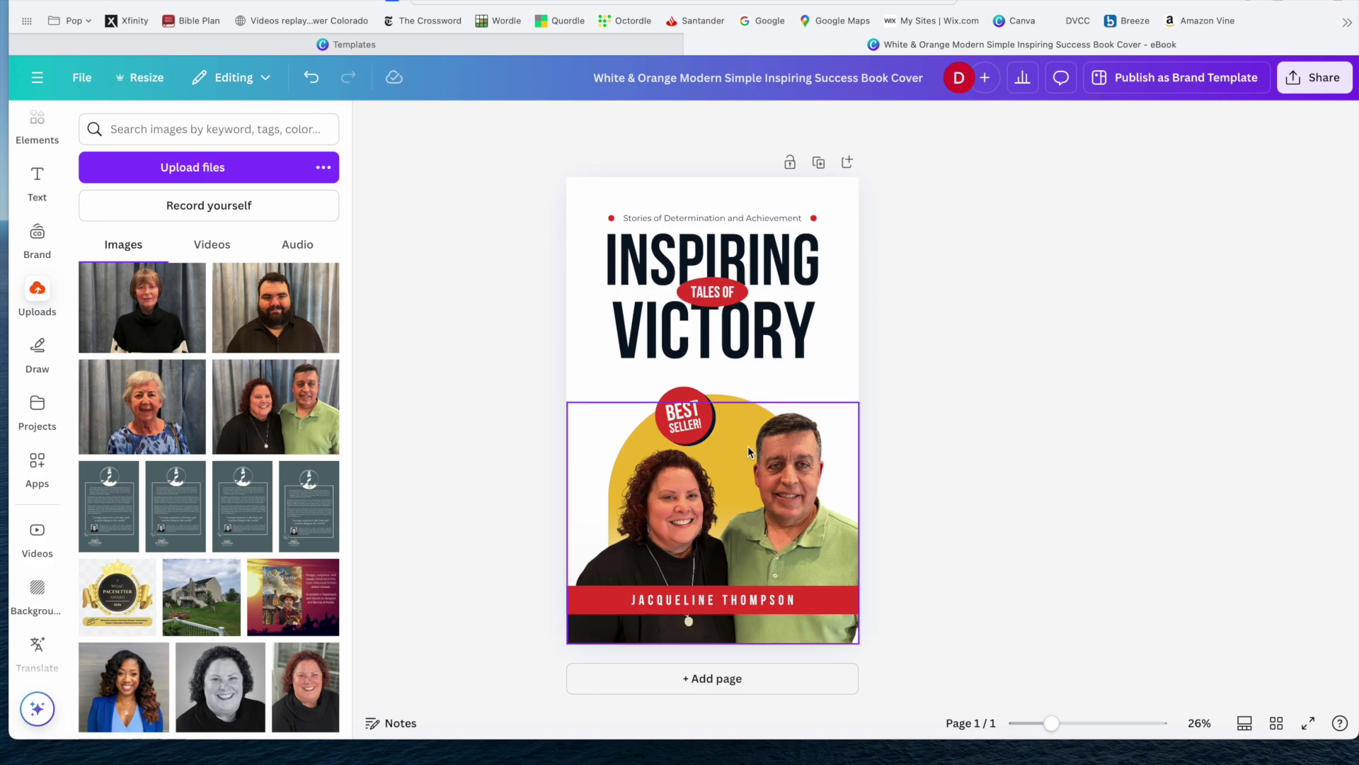
# Enlarge the couple's photo toward the upper right and lower left, then nudge it slightly left.
pyautogui.click(725, 398)
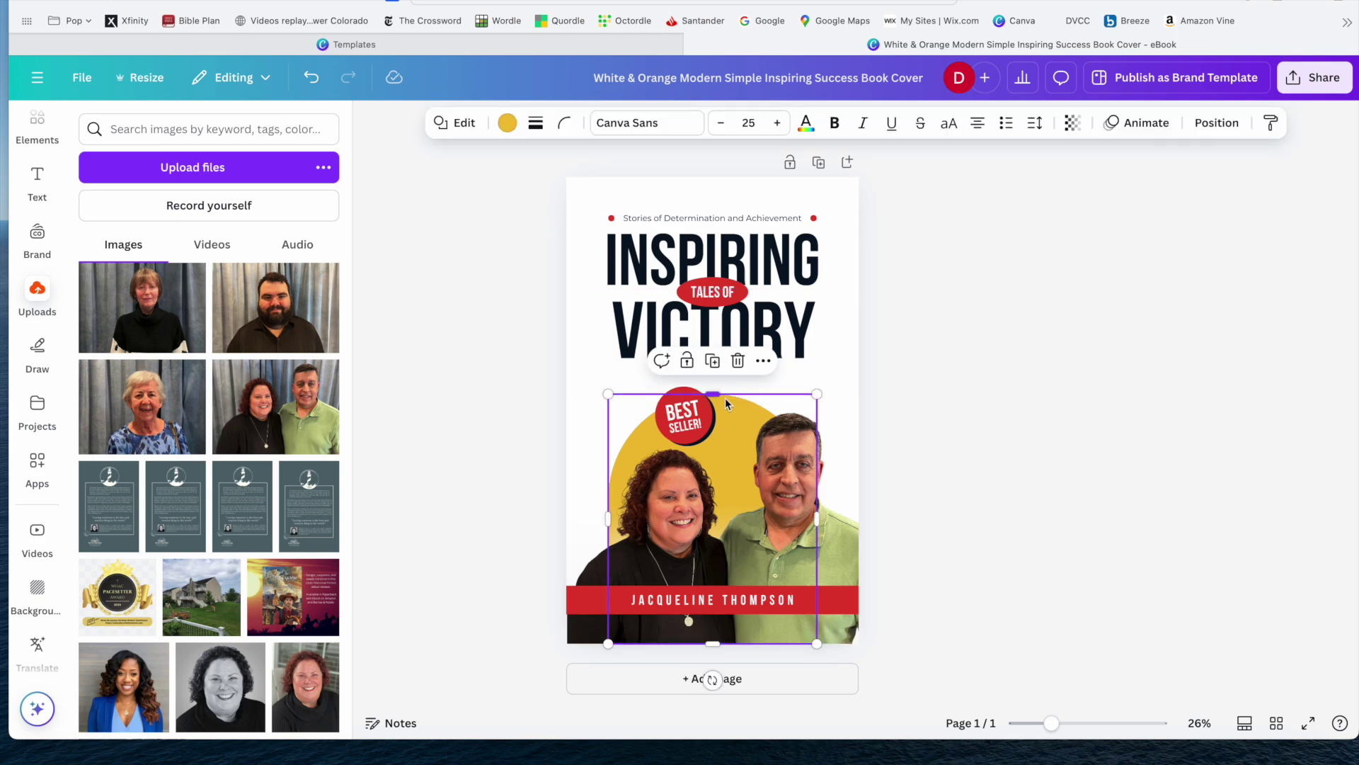
pyautogui.moveTo(818, 393); pyautogui.dragTo(834, 375)
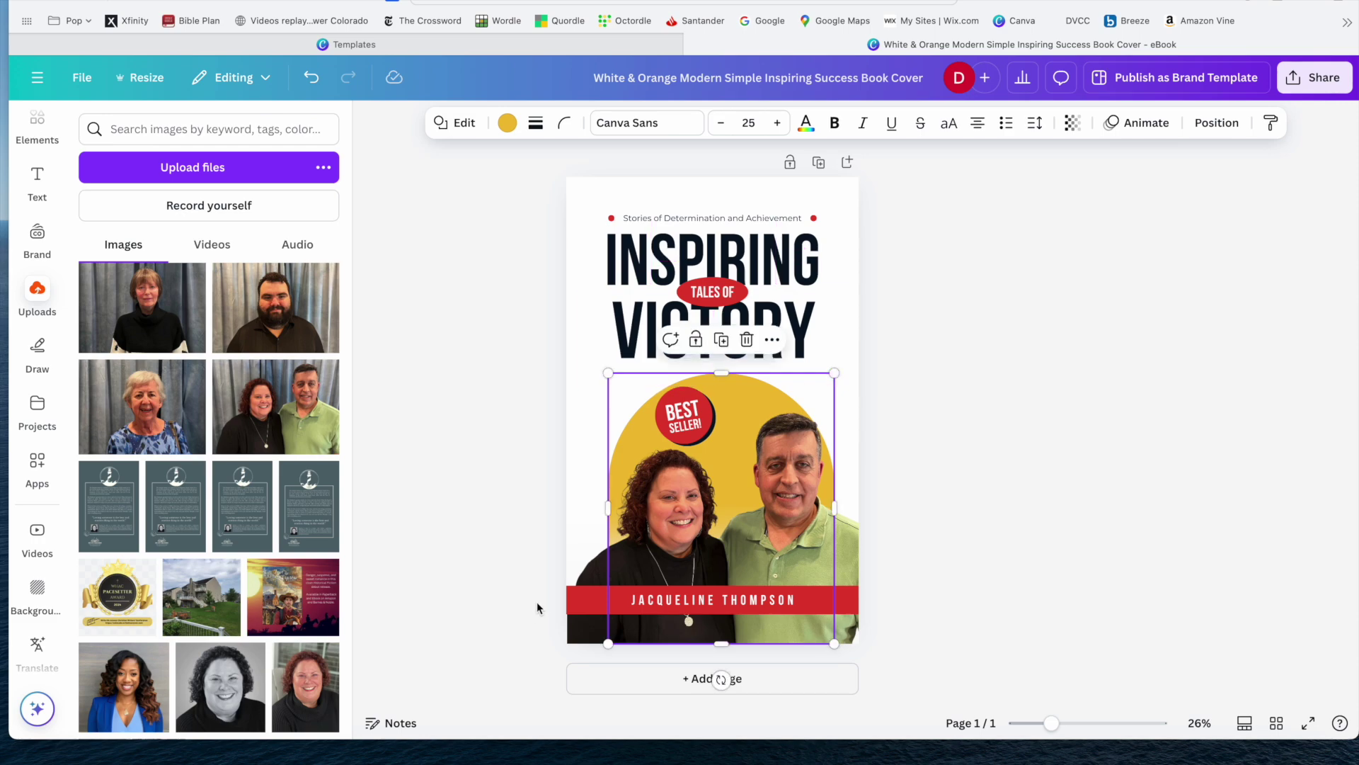
pyautogui.moveTo(607, 641); pyautogui.dragTo(594, 652)
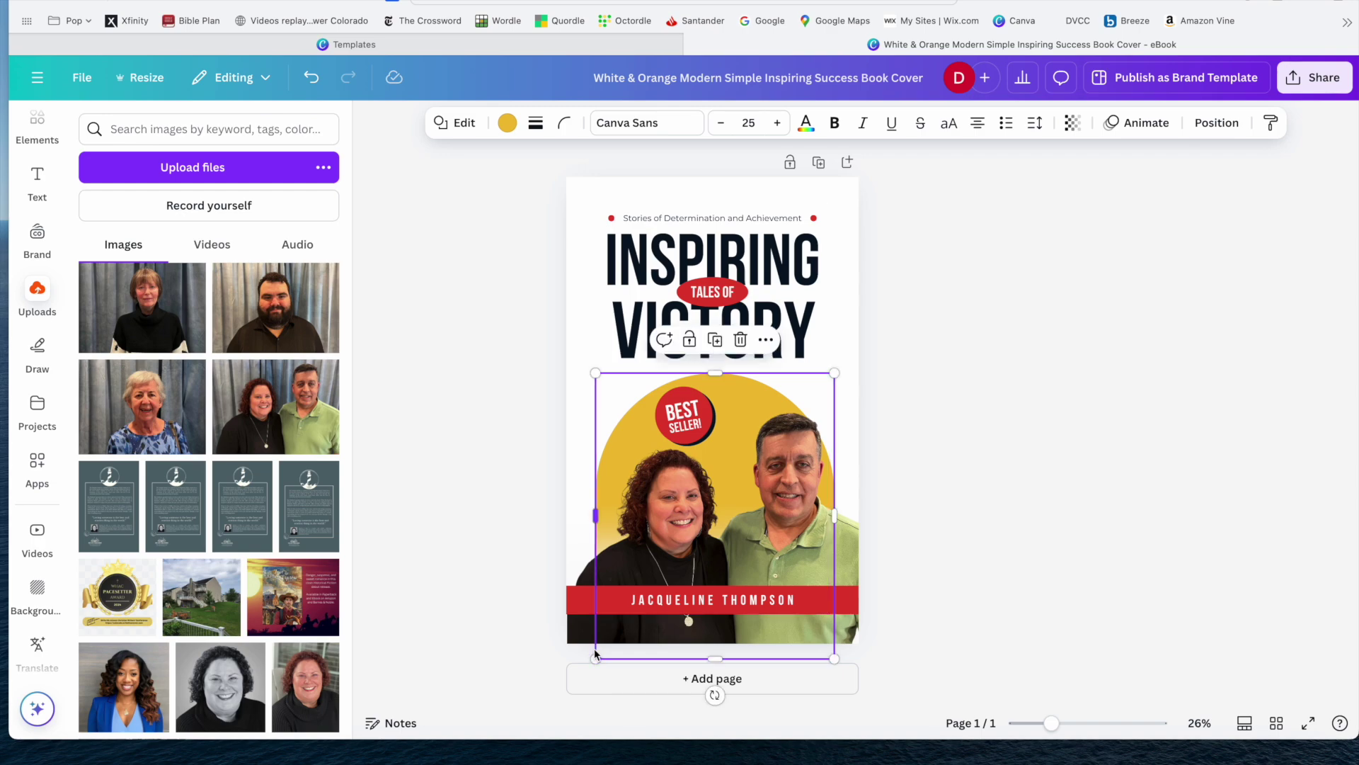
pyautogui.click(787, 382)
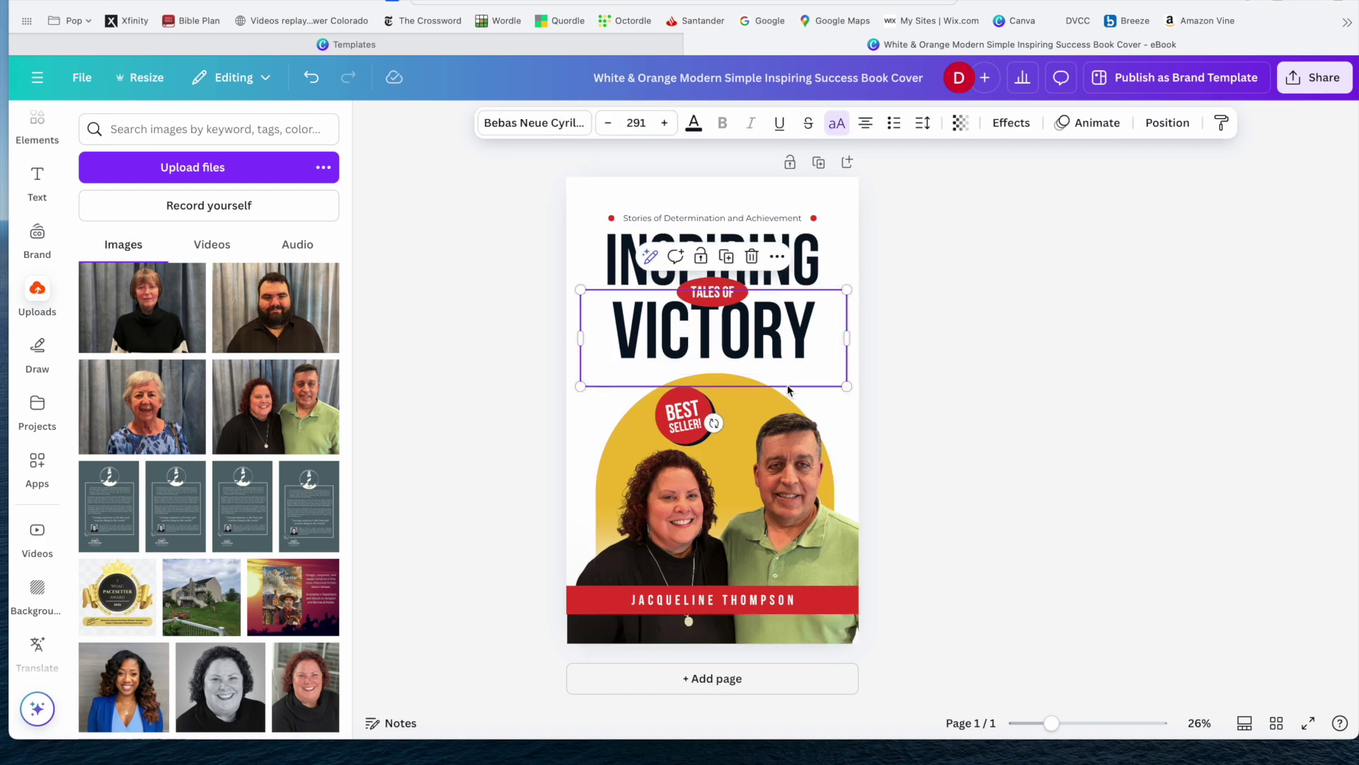
pyautogui.click(893, 401)
pyautogui.moveTo(762, 394); pyautogui.dragTo(758, 396)
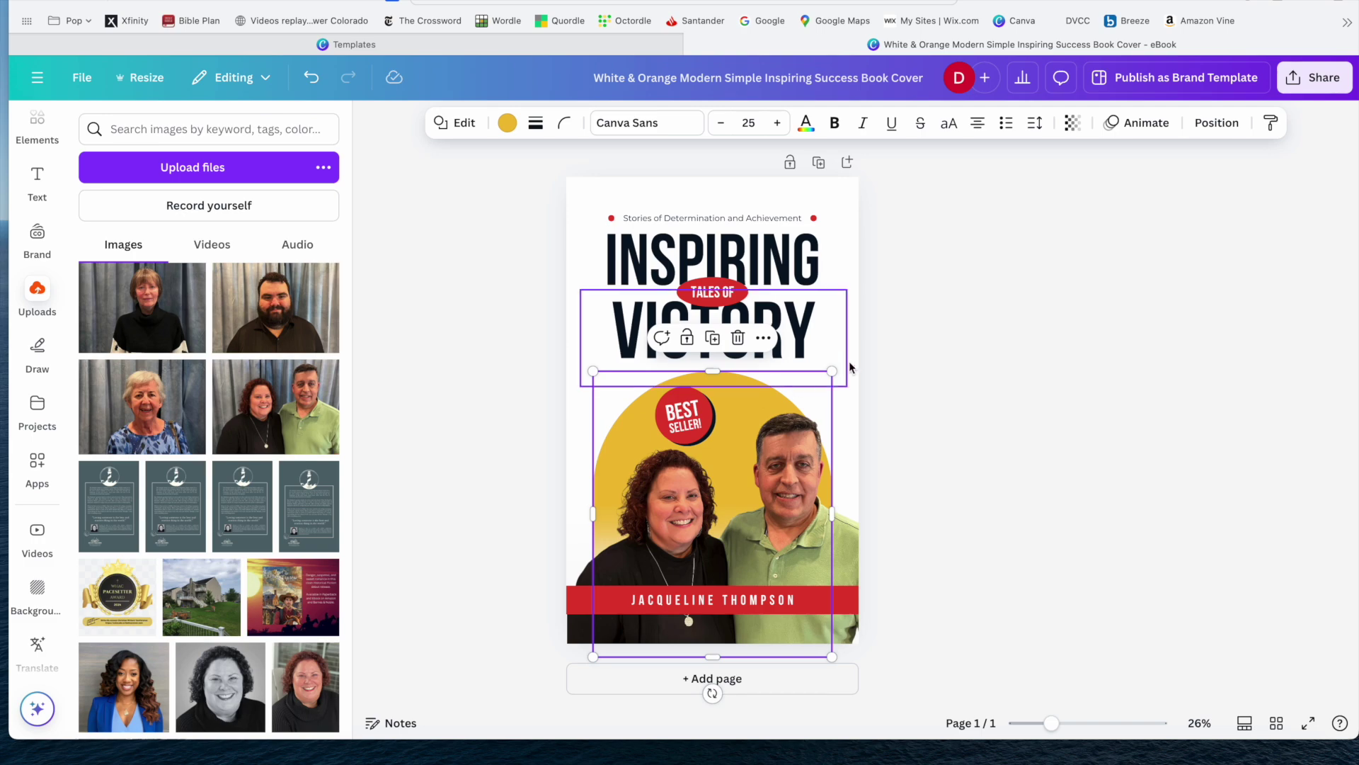
# Move the BEST SELLER badge up and left to the arch's upper left.
pyautogui.click(968, 363)
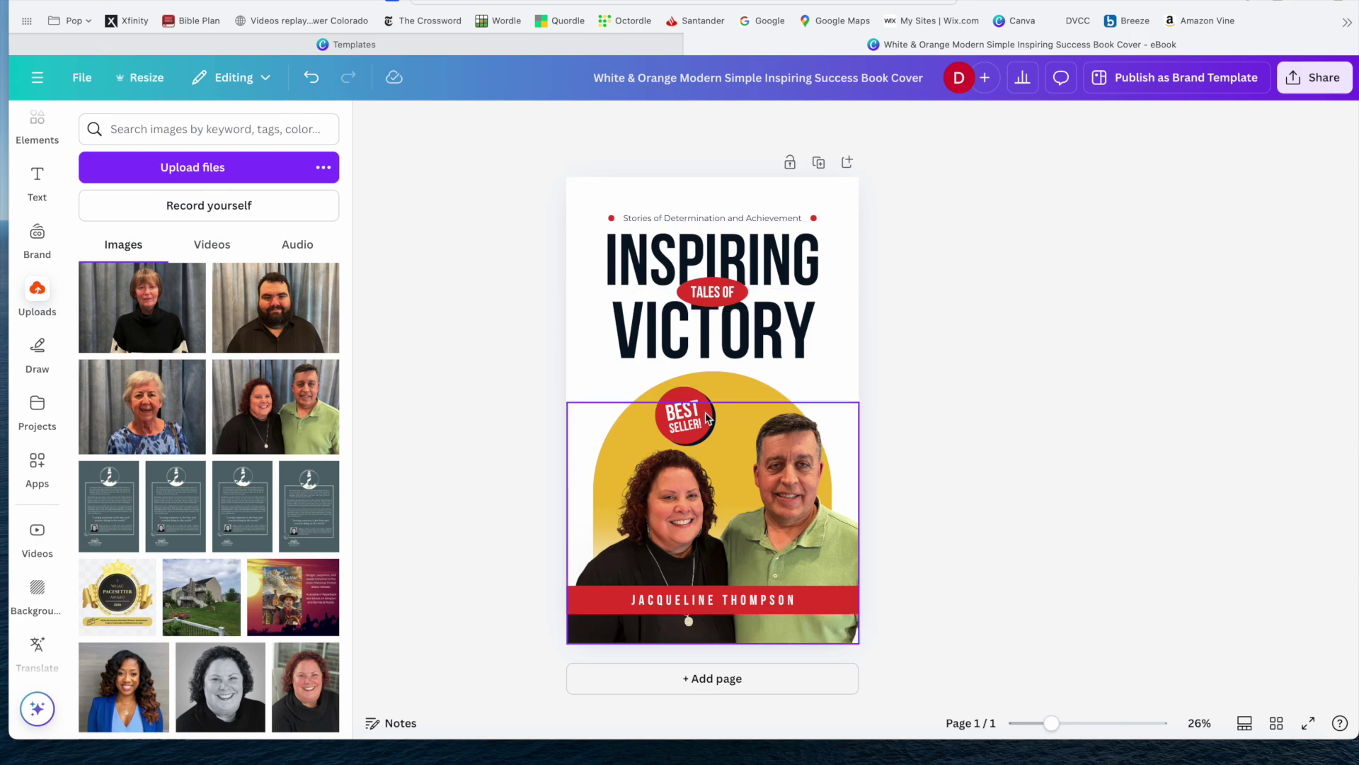
pyautogui.moveTo(686, 413); pyautogui.dragTo(647, 408)
pyautogui.press('Escape')
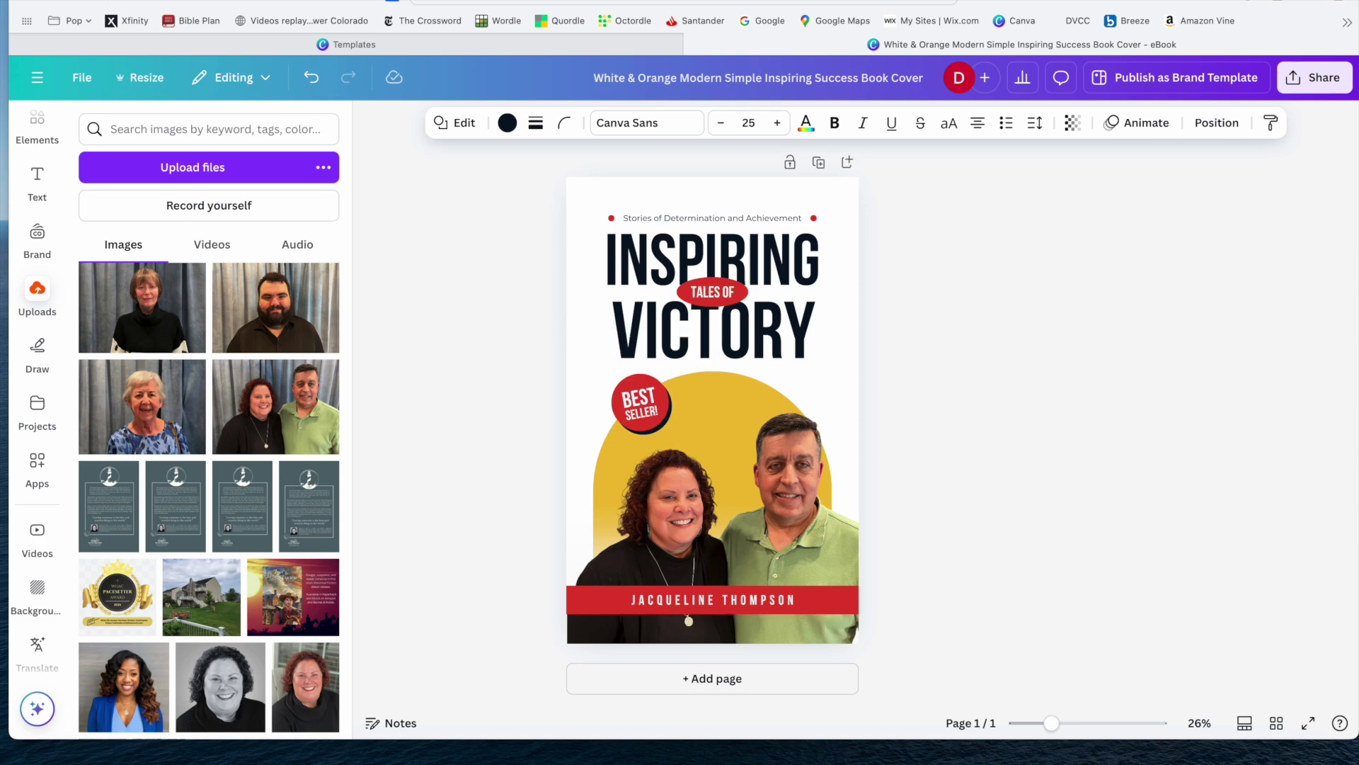
pyautogui.click(916, 339)
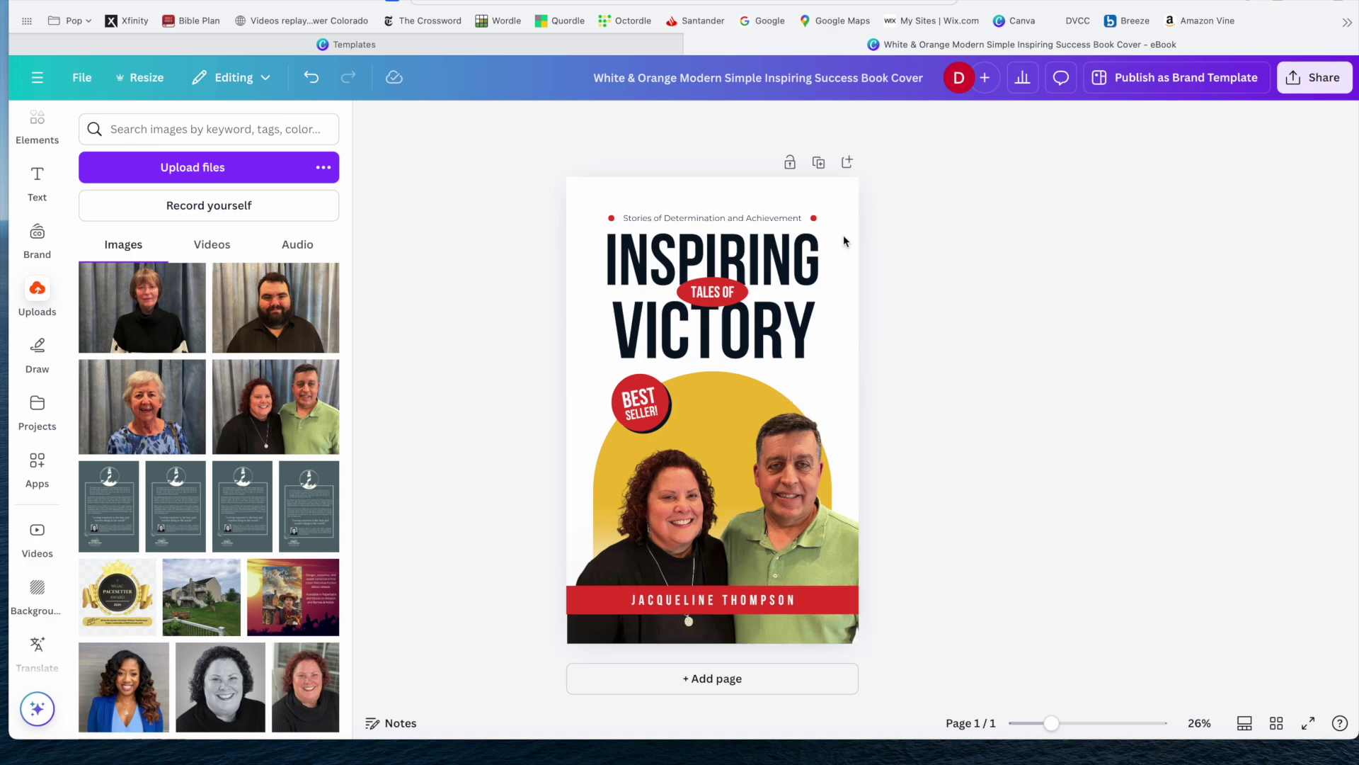
pyautogui.click(839, 186)
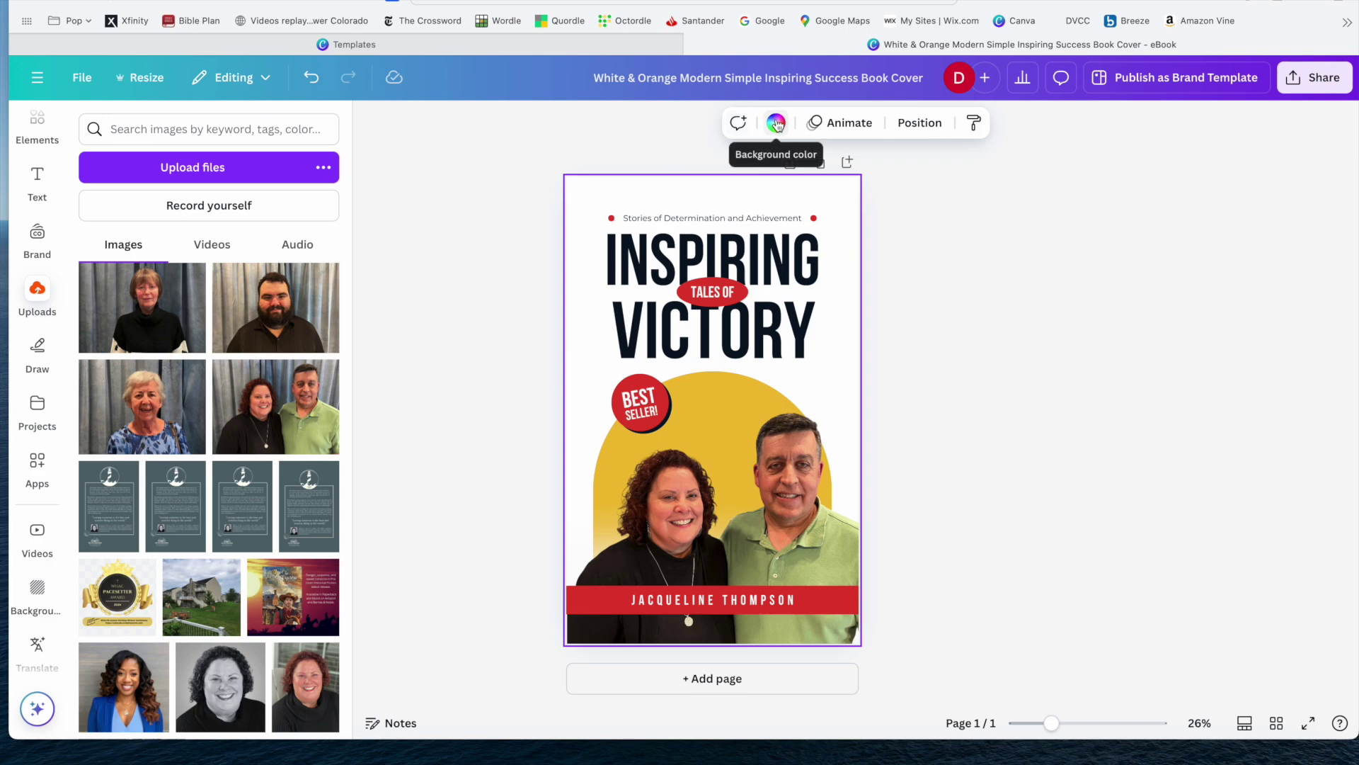
# Try a brown photo swatch as the page background, then undo it.
pyautogui.click(776, 124)
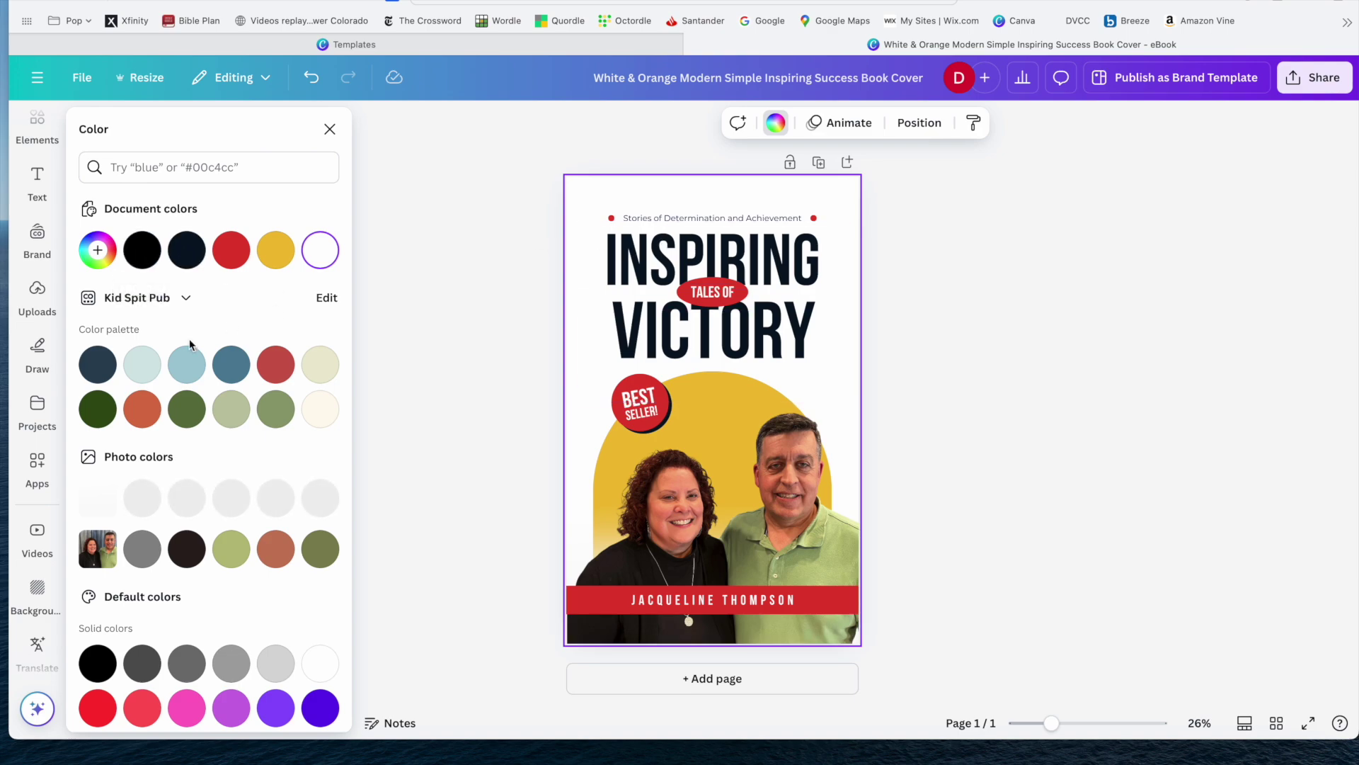
pyautogui.scroll(-3, 190, 342)
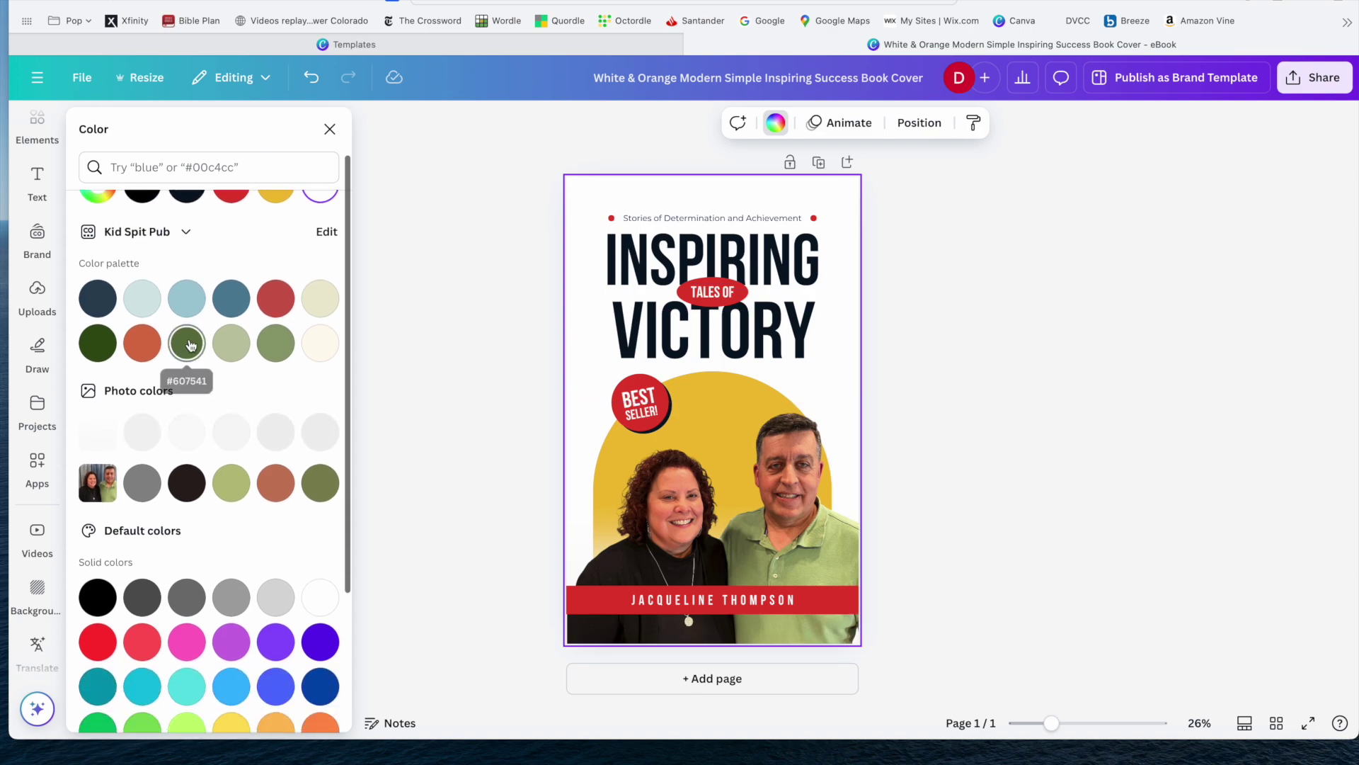
pyautogui.scroll(-2, 189, 343)
pyautogui.scroll(2, 189, 338)
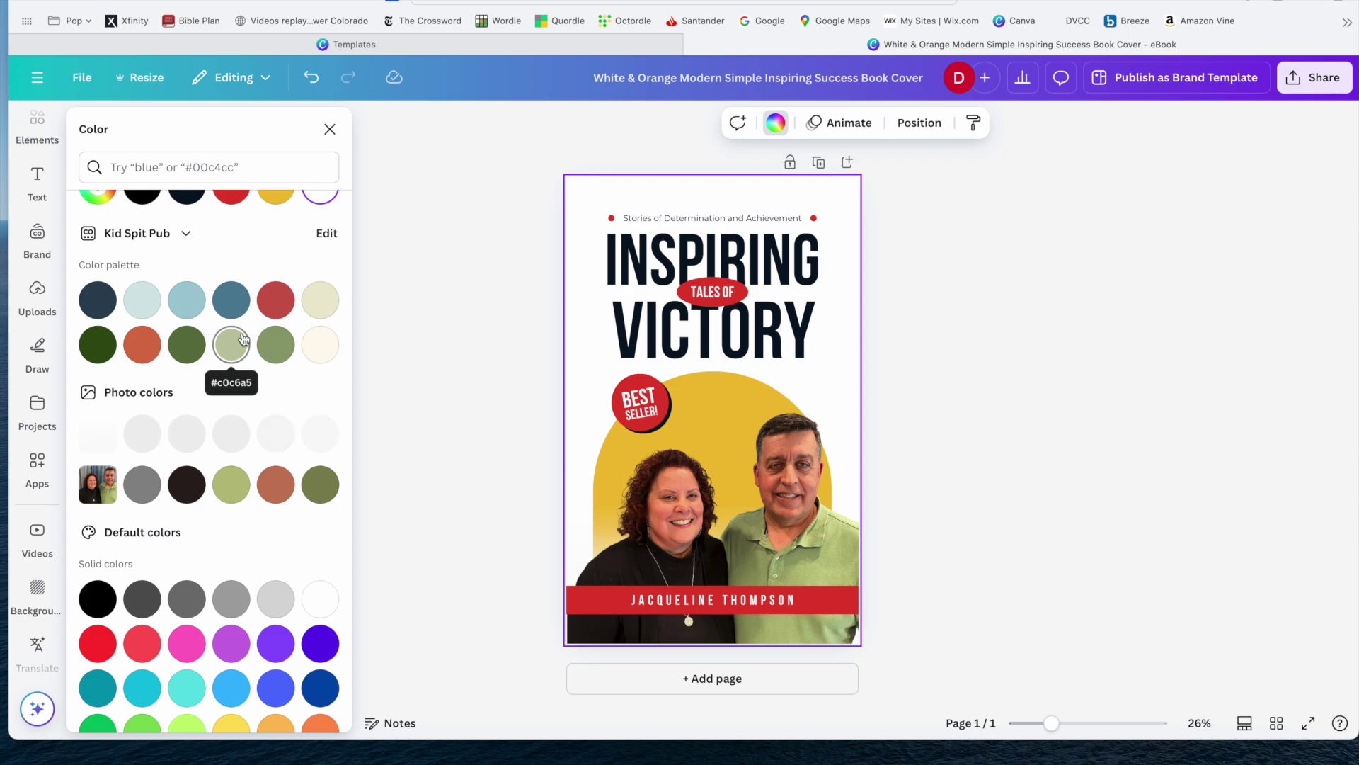
pyautogui.scroll(-2, 243, 340)
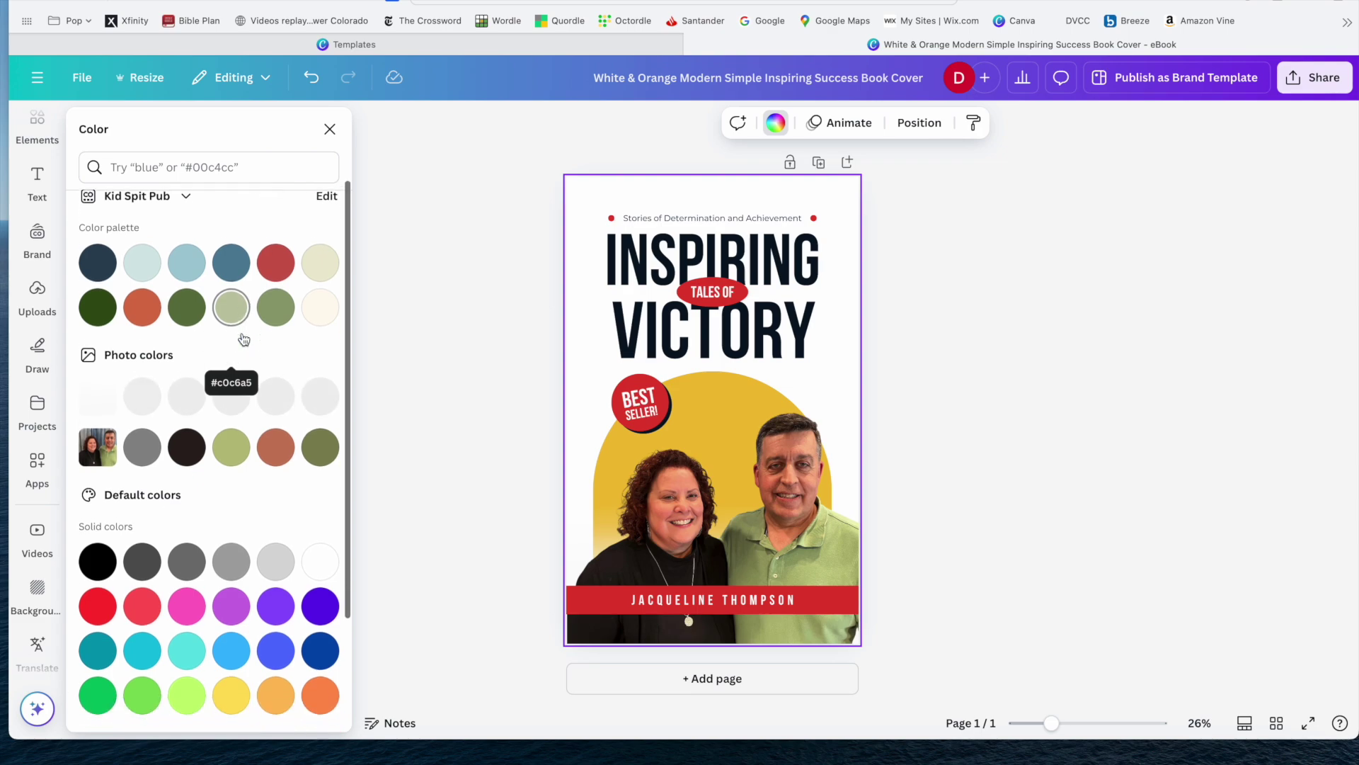
pyautogui.scroll(-4, 244, 339)
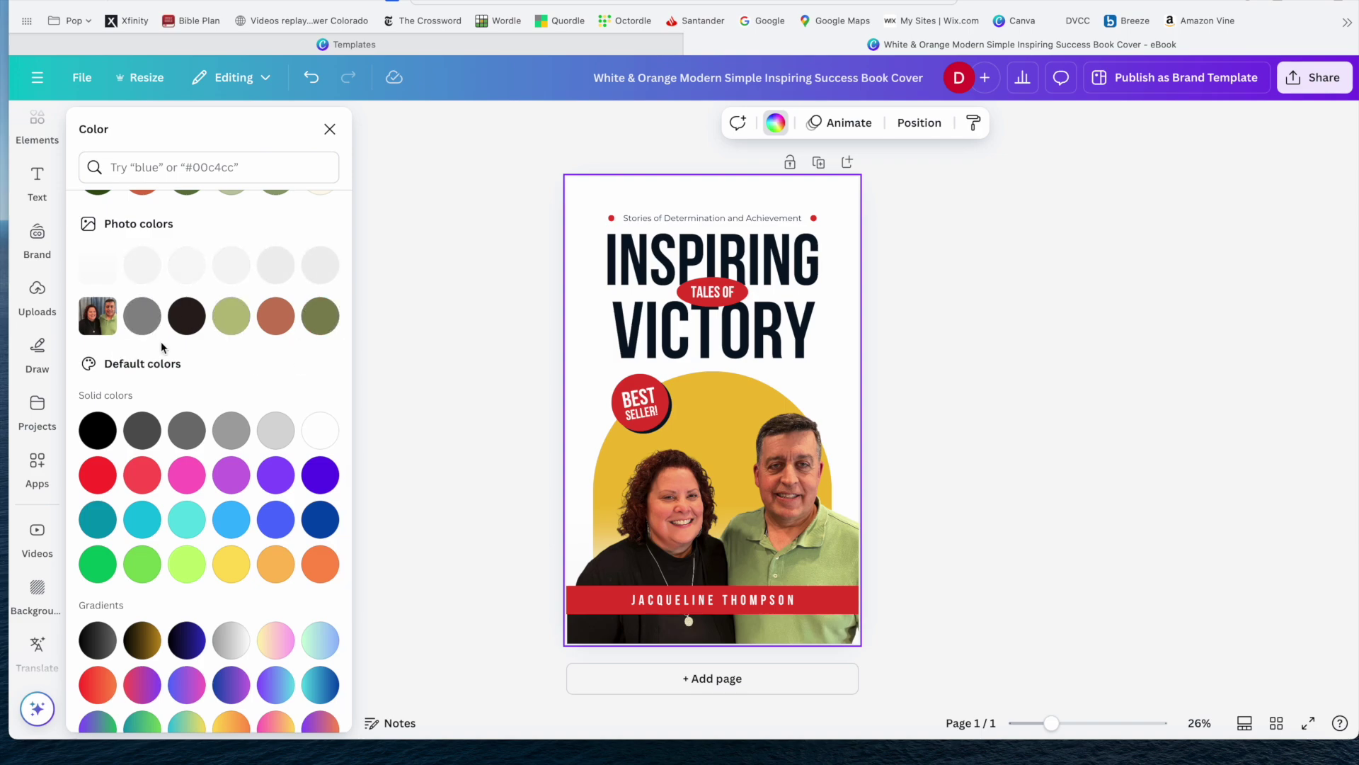
pyautogui.click(280, 318)
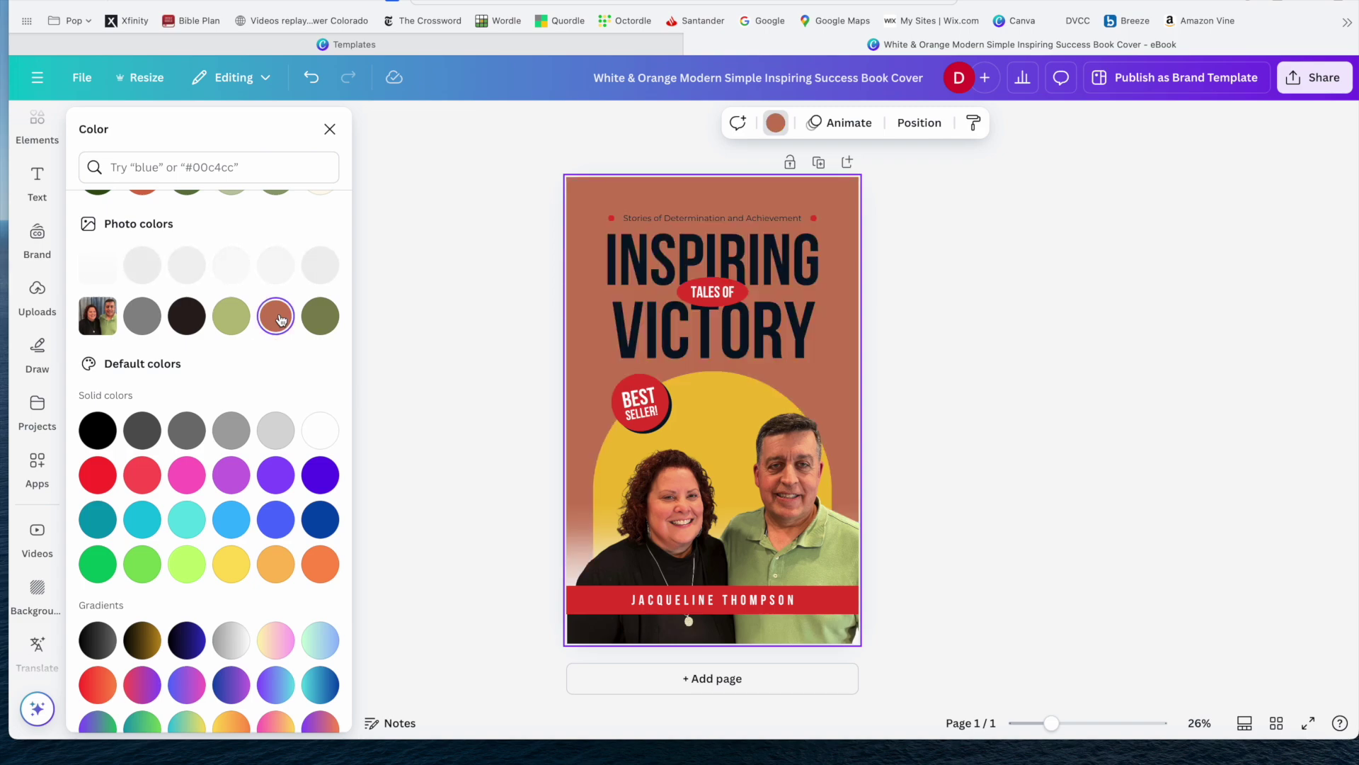
pyautogui.click(311, 77)
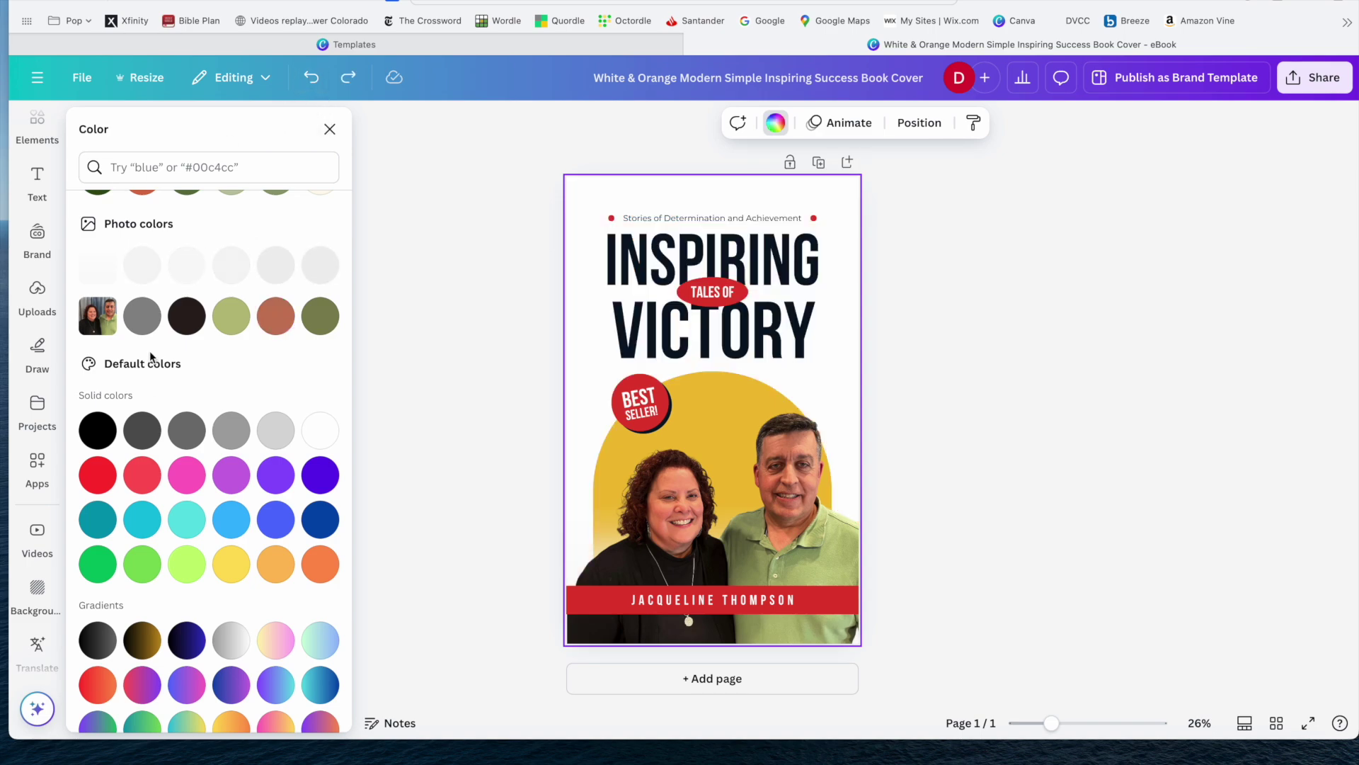
# Set the page background to palette cream, fine-tuned to #FFF3D8.
pyautogui.scroll(-1, 150, 350)
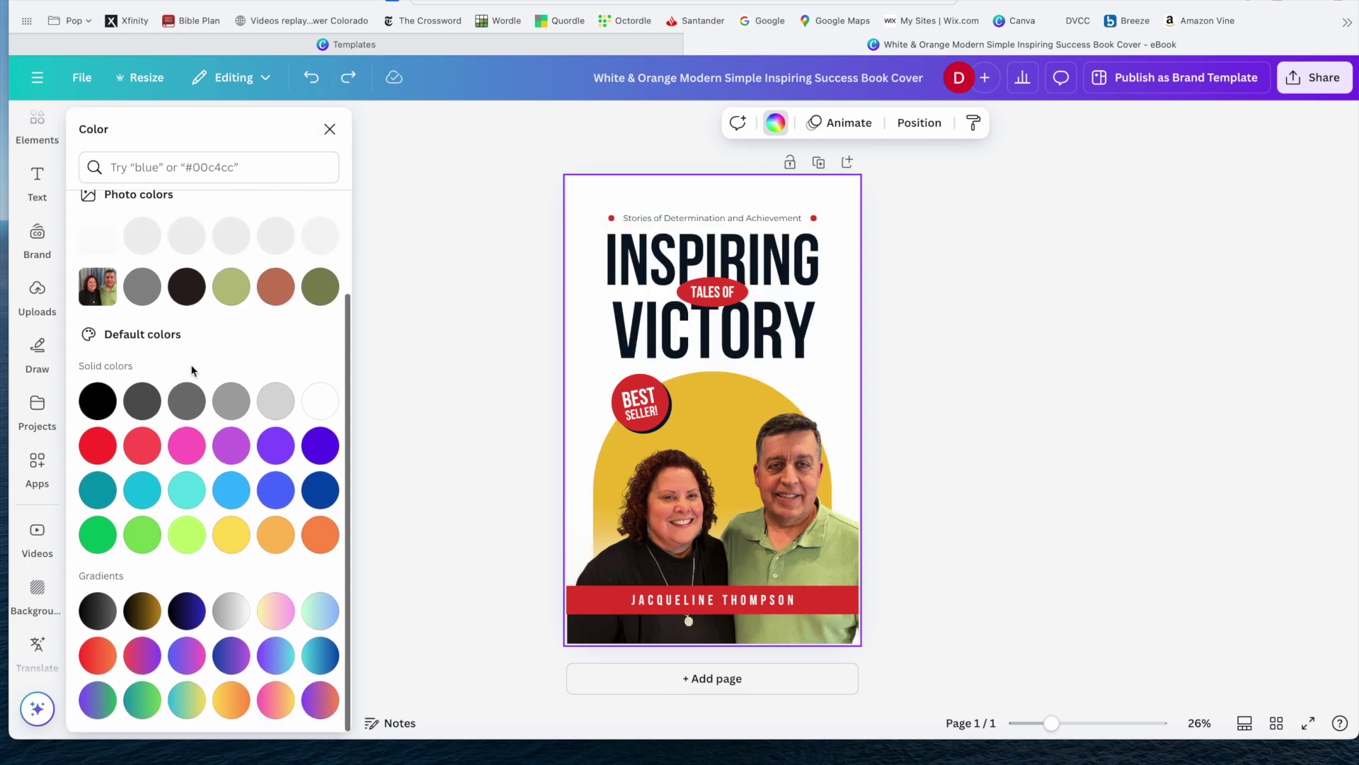
pyautogui.scroll(1, 191, 363)
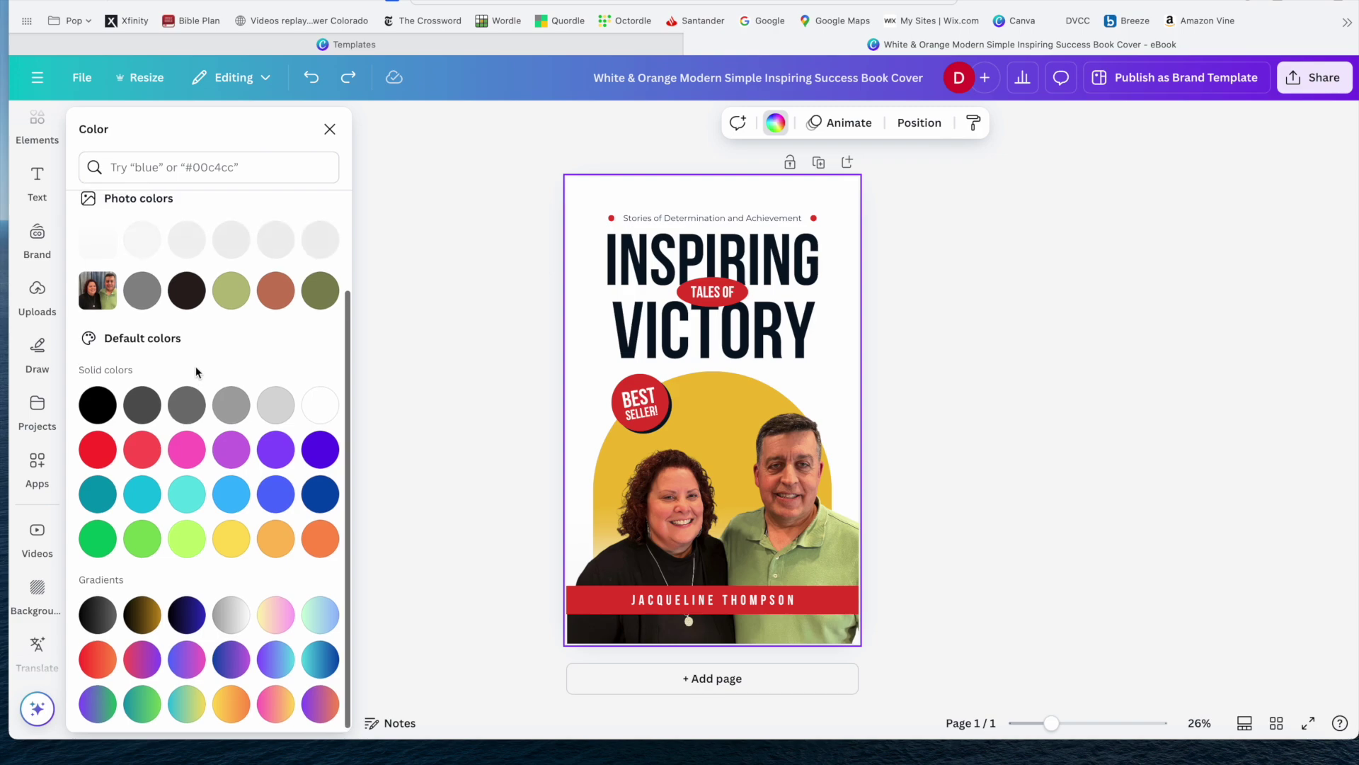
pyautogui.scroll(5, 195, 371)
pyautogui.click(322, 415)
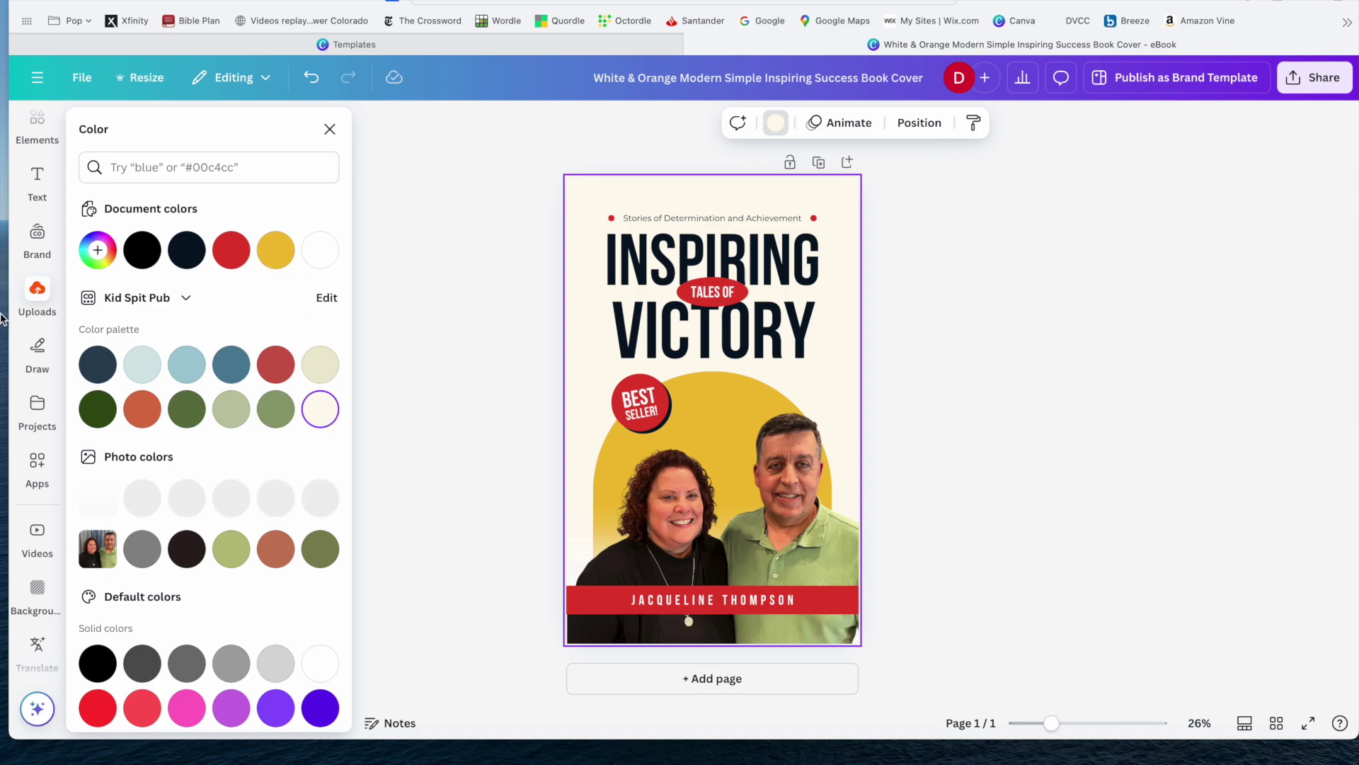
pyautogui.click(98, 250)
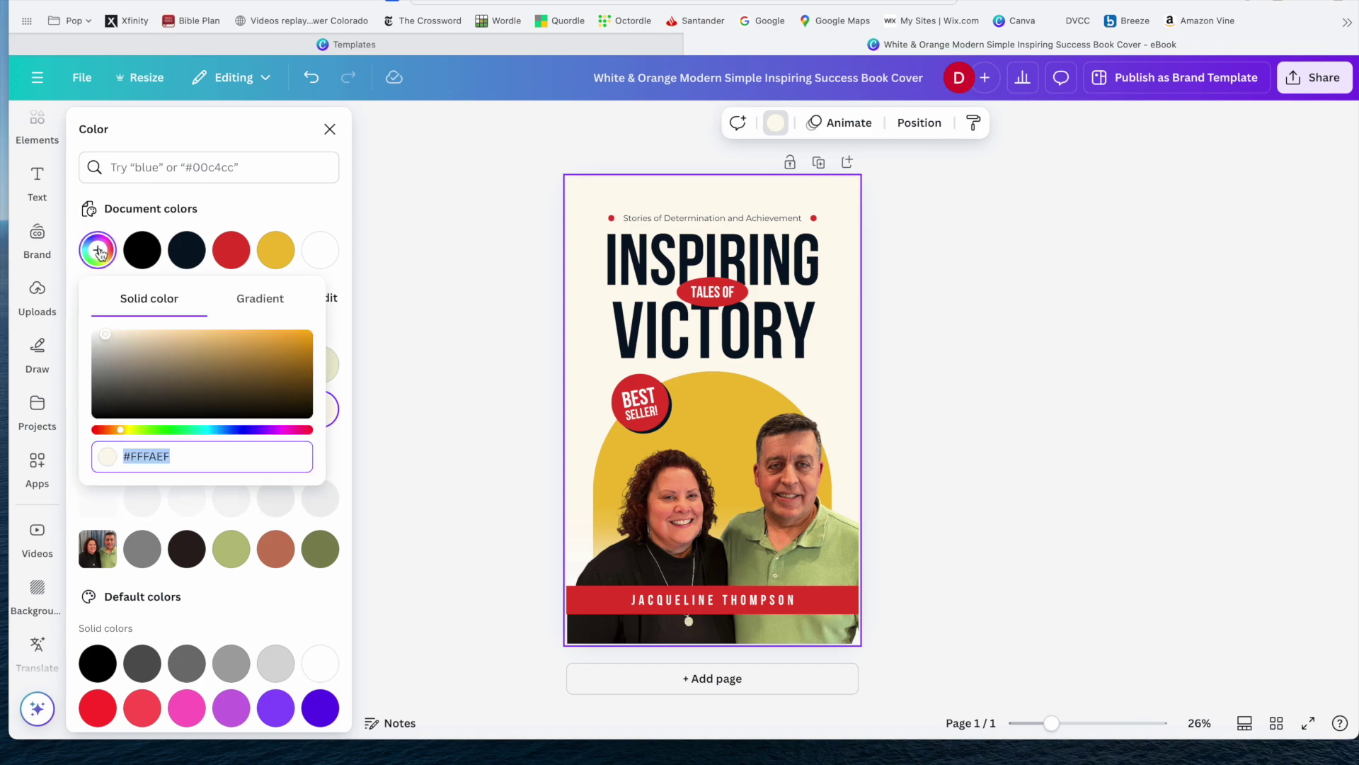
pyautogui.moveTo(108, 338); pyautogui.dragTo(126, 331)
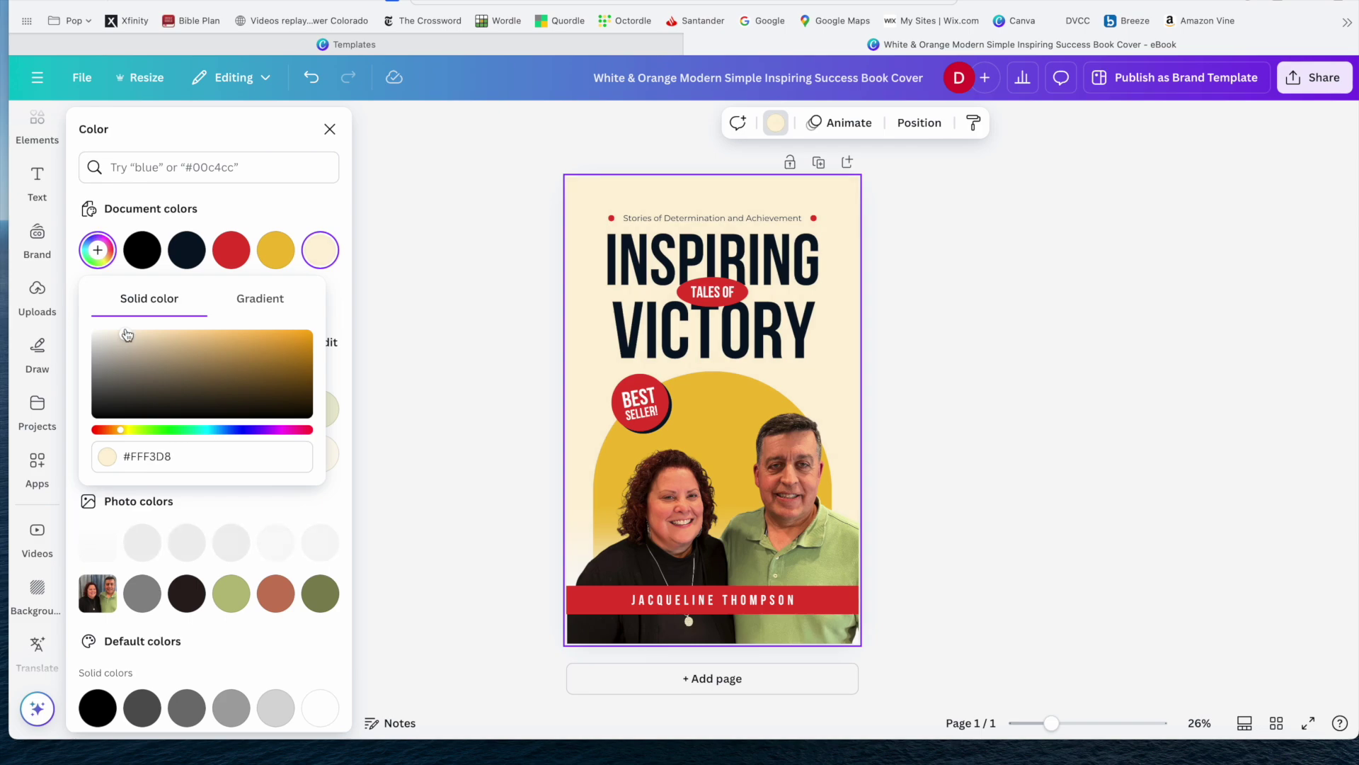
pyautogui.click(449, 338)
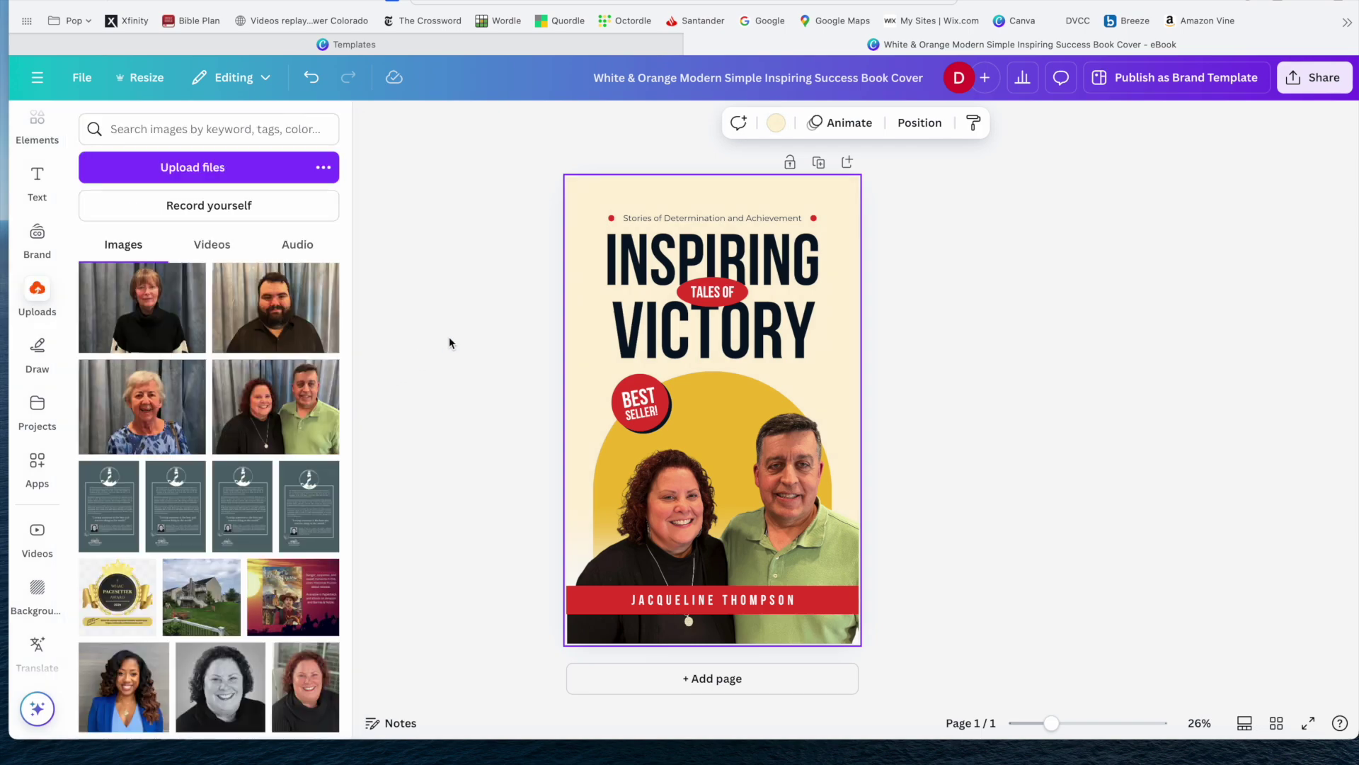
# Replace the banner's author name with the two co-authors' names and select the new text.
pyautogui.click(1092, 278)
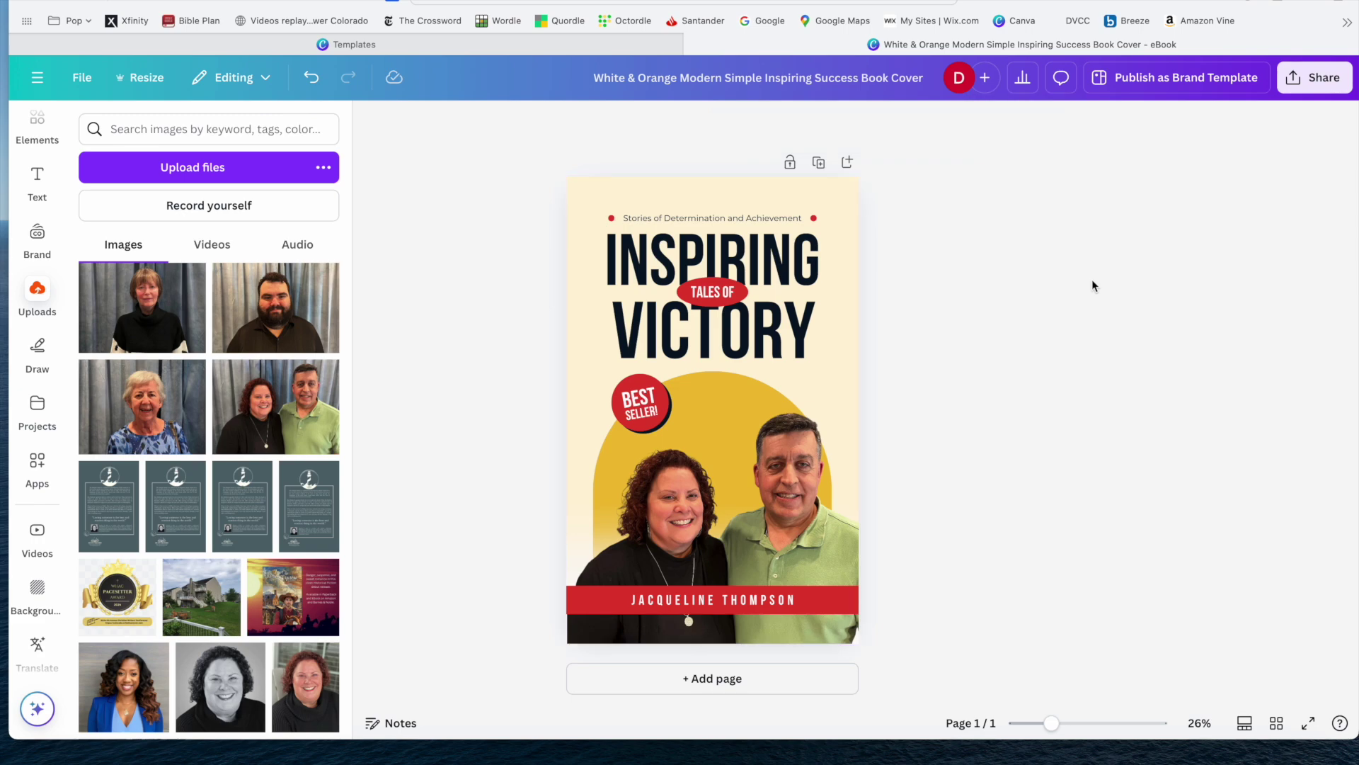
pyautogui.click(701, 603)
pyautogui.click(701, 603)
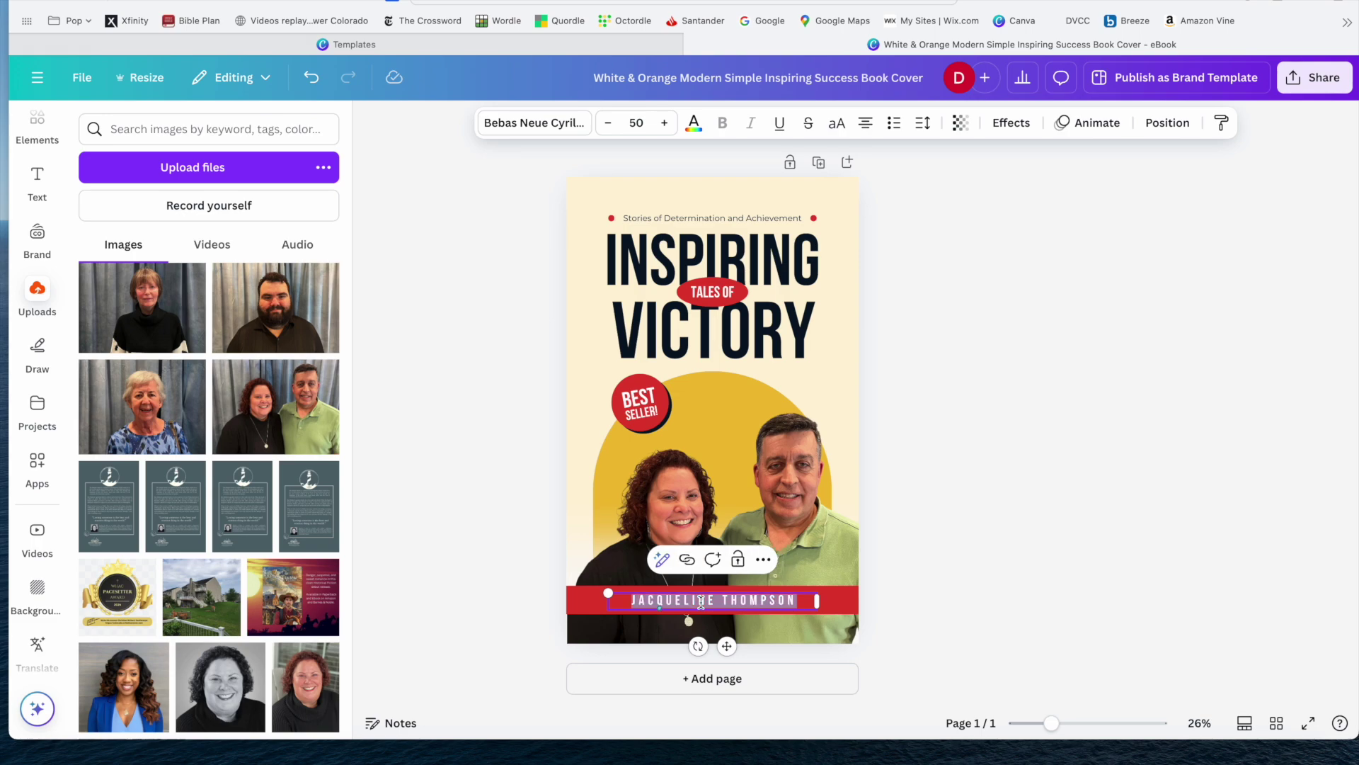
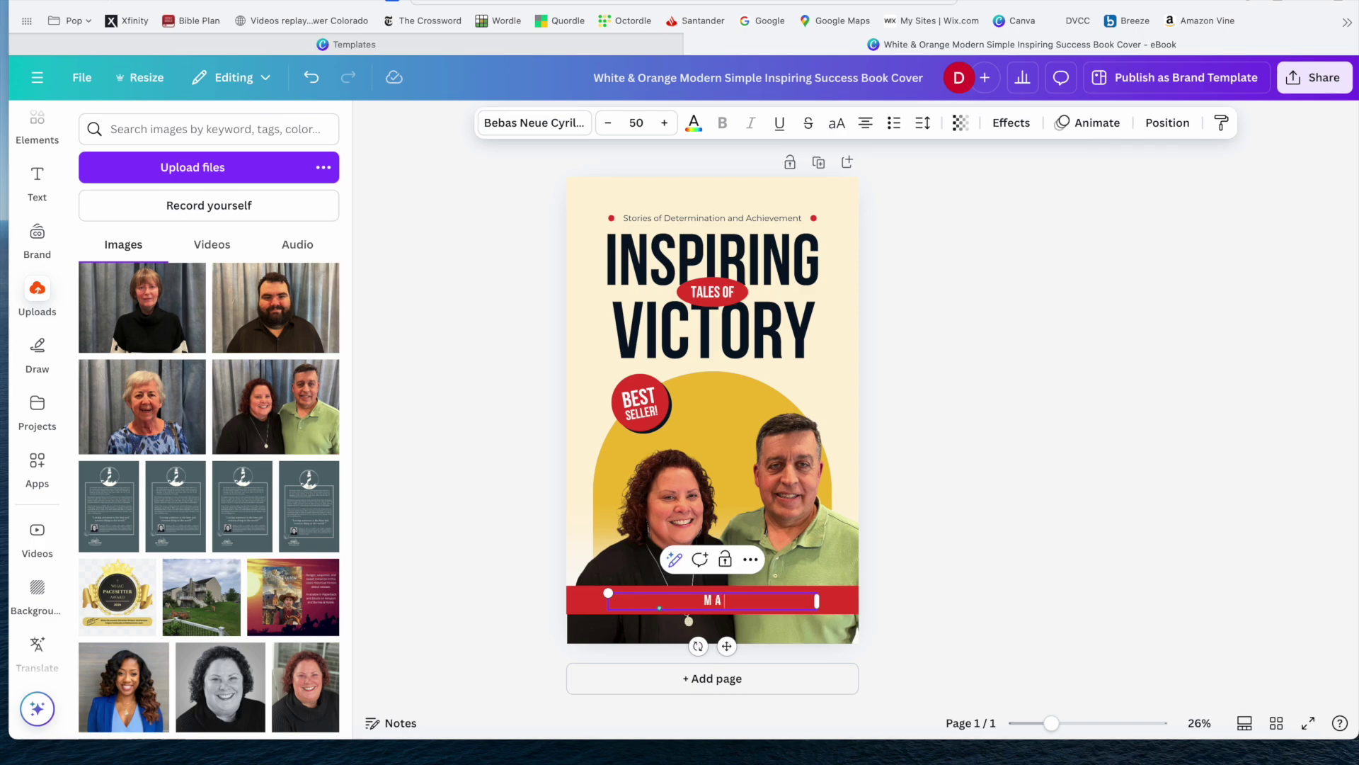
pyautogui.moveTo(615, 599); pyautogui.dragTo(814, 601)
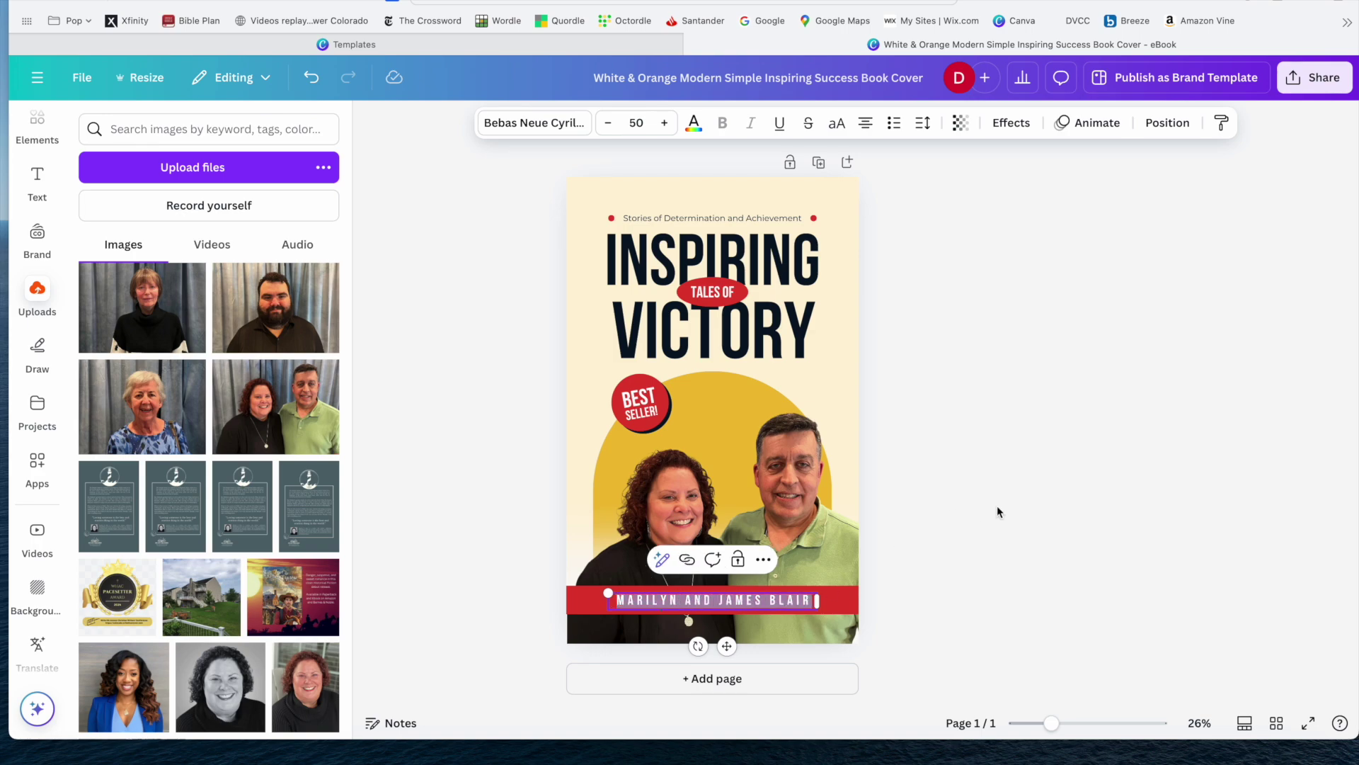
# Set the author names' letter spacing to 161 and reselect the whole name line.
pyautogui.click(929, 128)
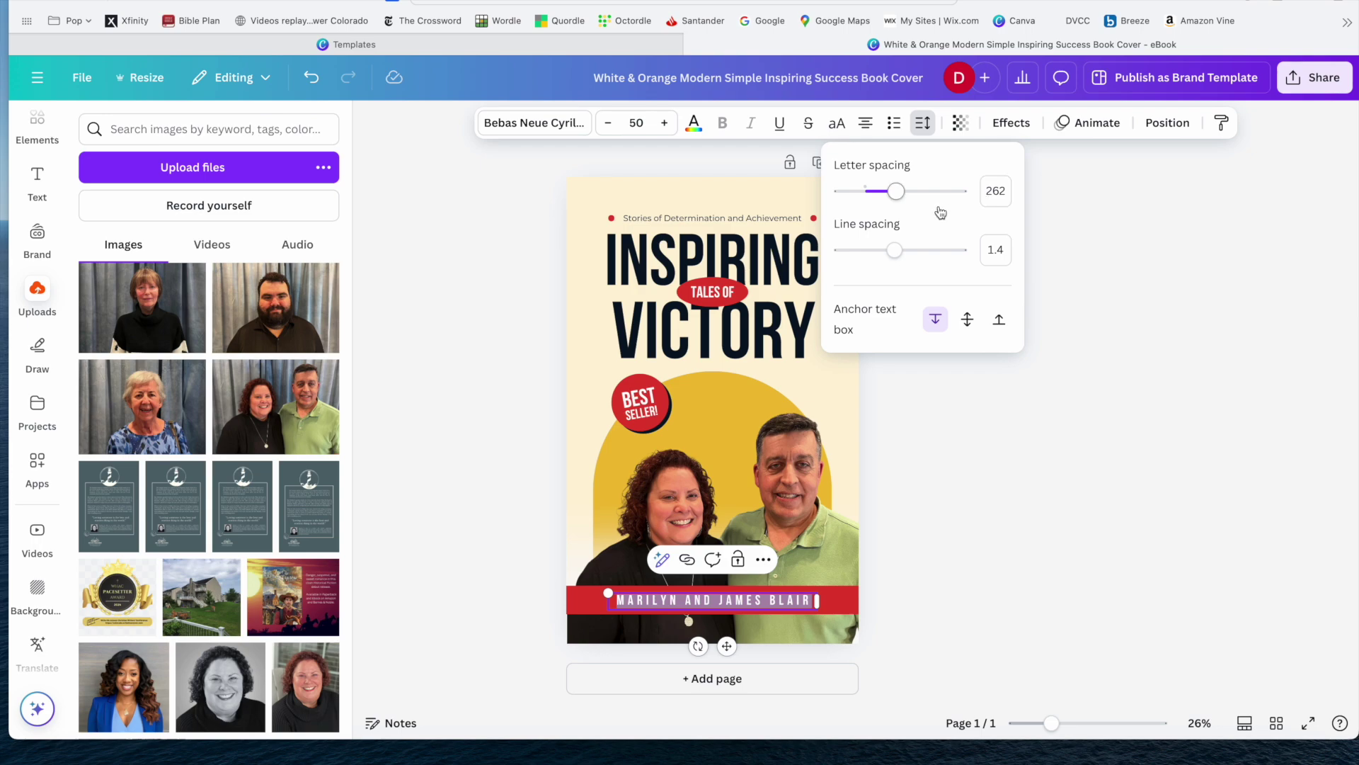
pyautogui.moveTo(900, 195); pyautogui.dragTo(884, 195)
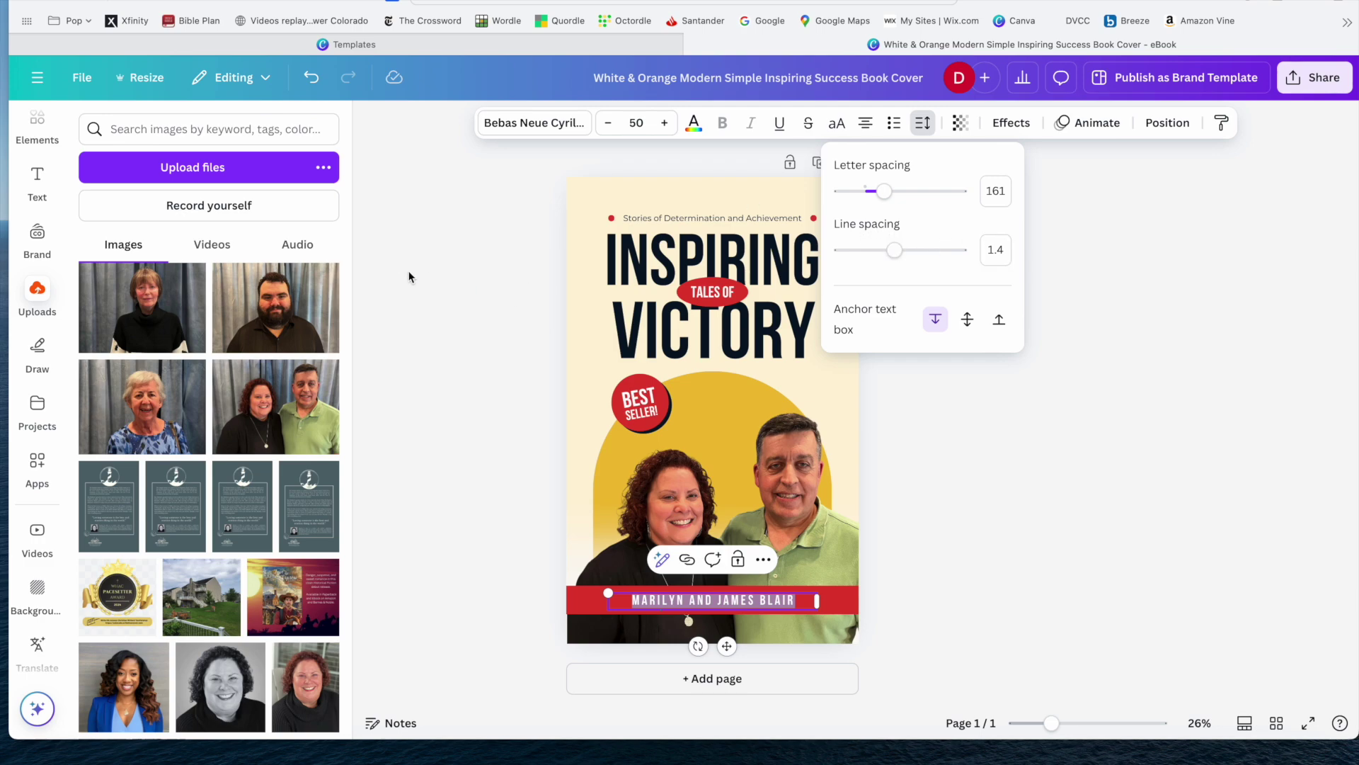
pyautogui.click(464, 282)
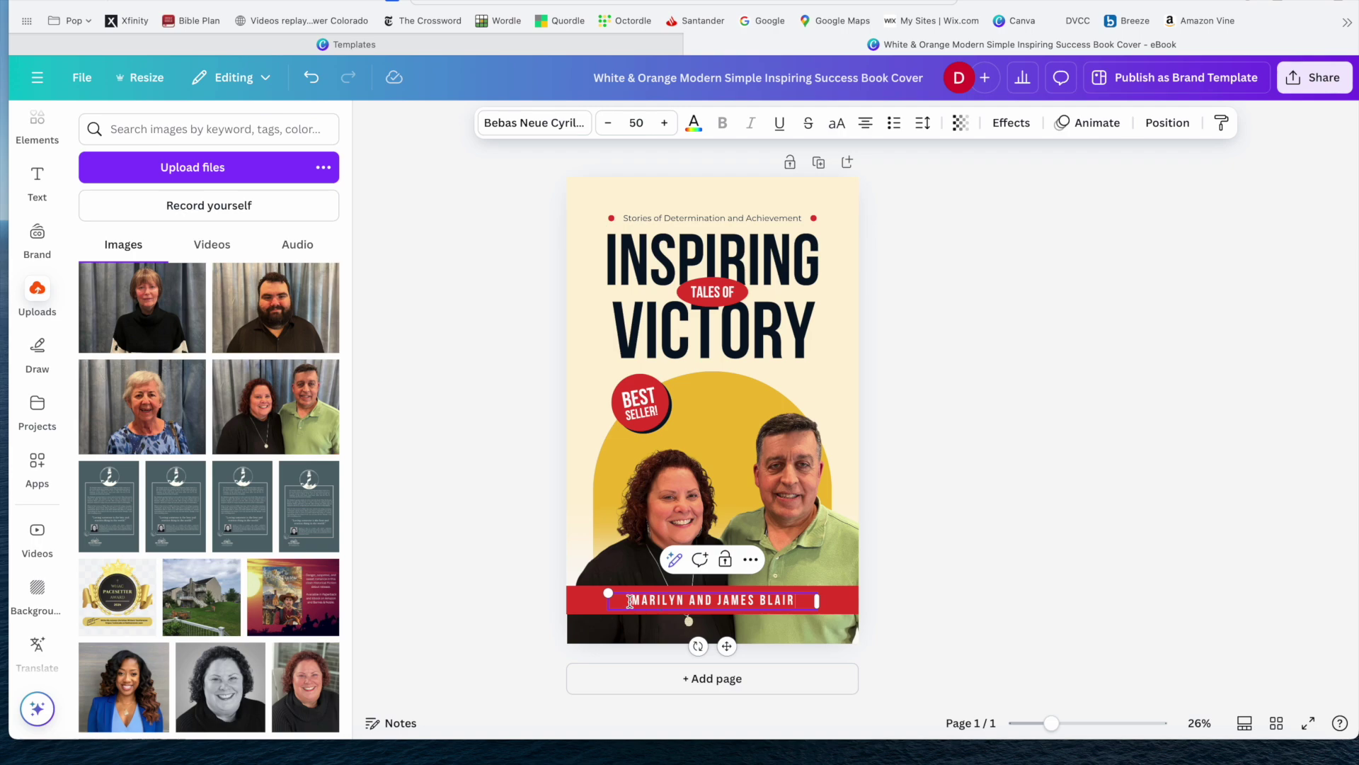
pyautogui.moveTo(630, 601); pyautogui.dragTo(796, 601)
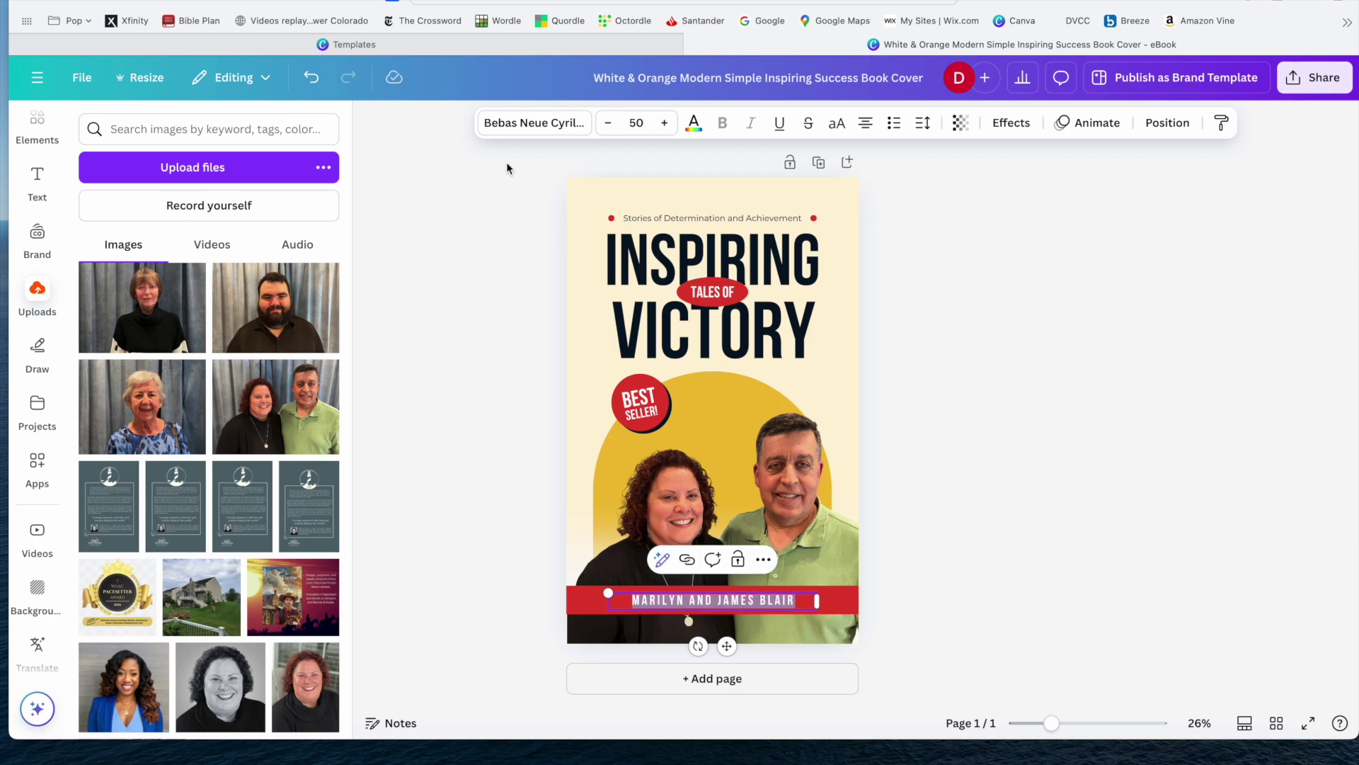
# Change the author names' font to Old Standard.
pyautogui.click(519, 122)
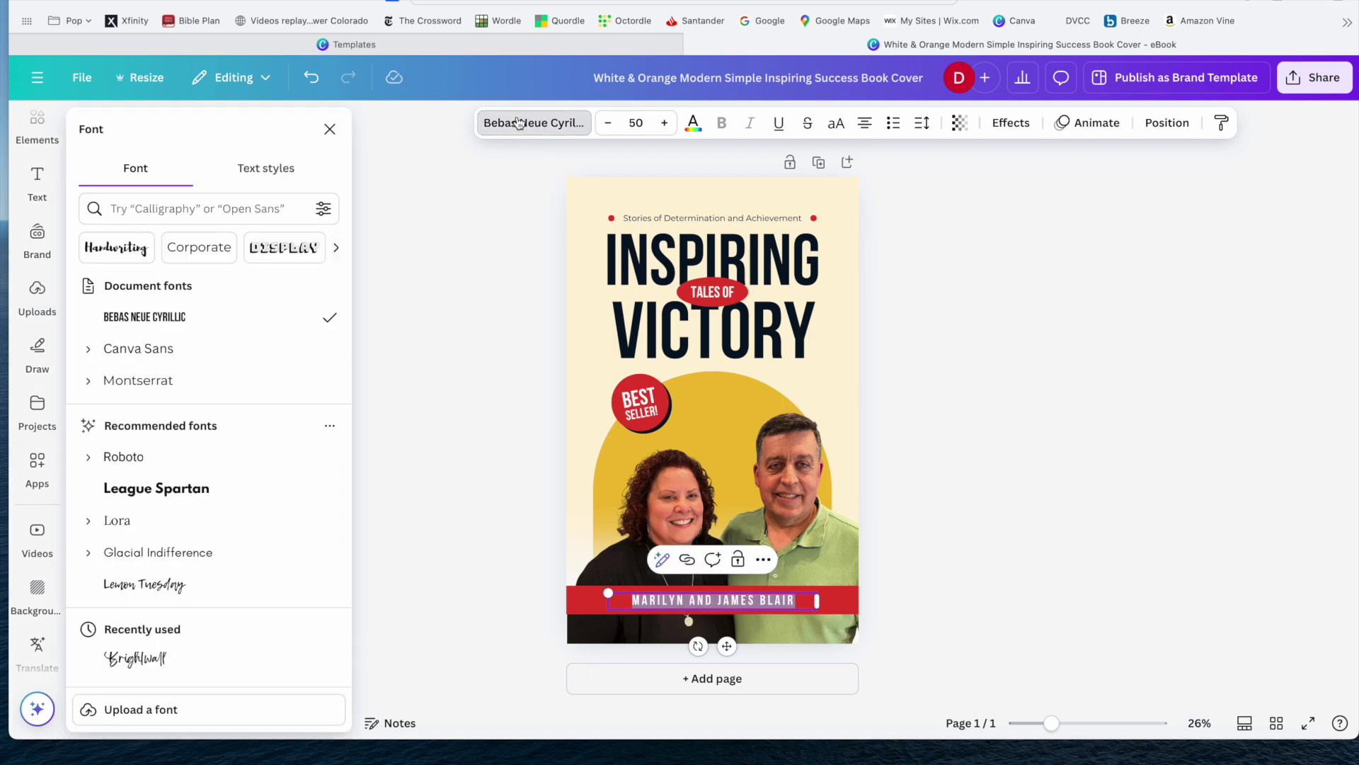
pyautogui.scroll(-10, 192, 484)
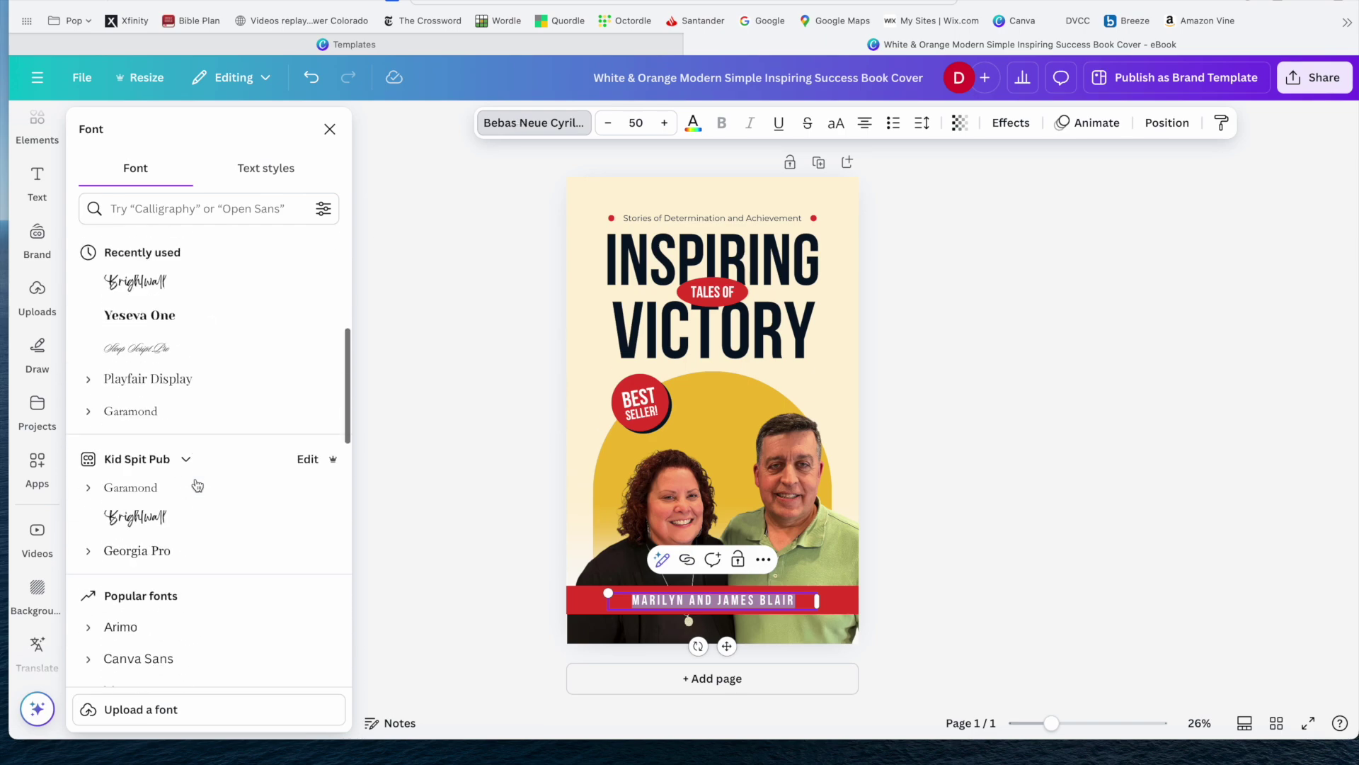
pyautogui.scroll(-15, 198, 485)
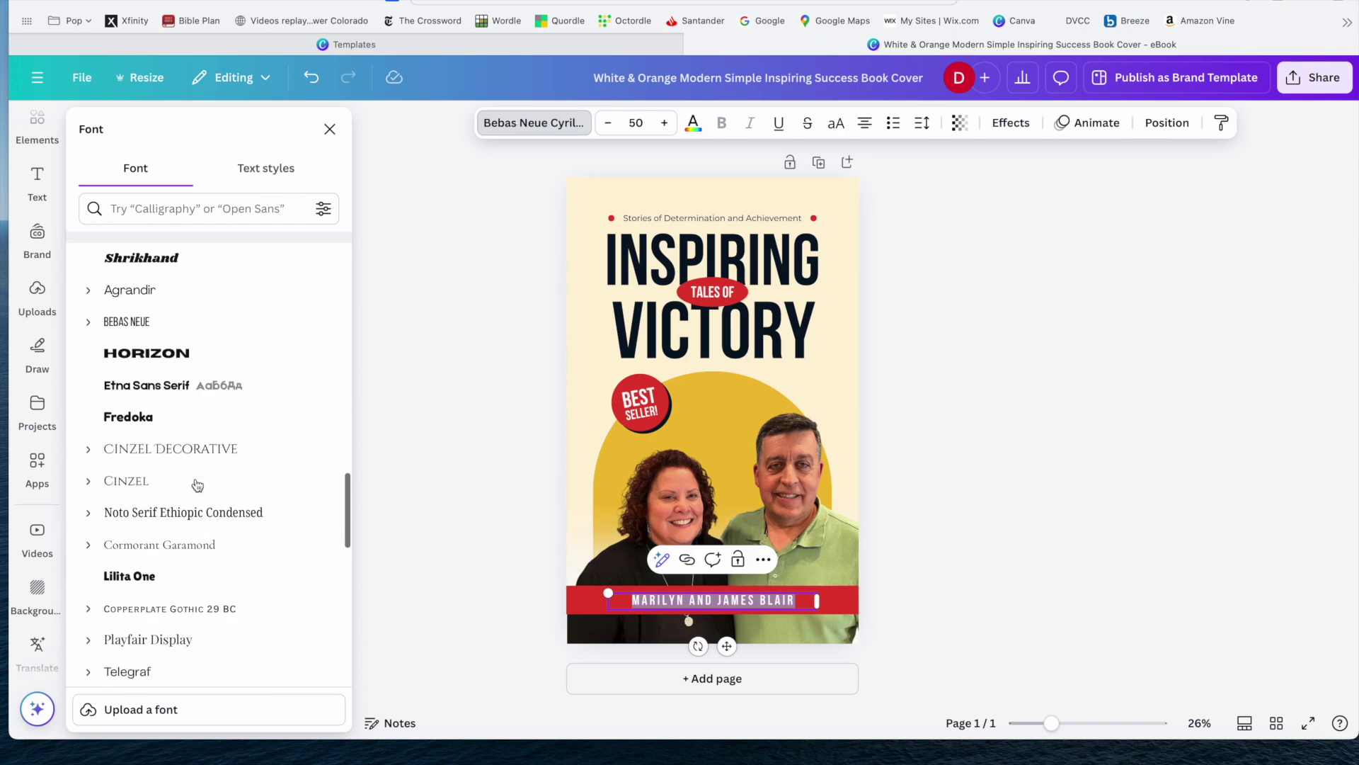
pyautogui.scroll(-10, 198, 485)
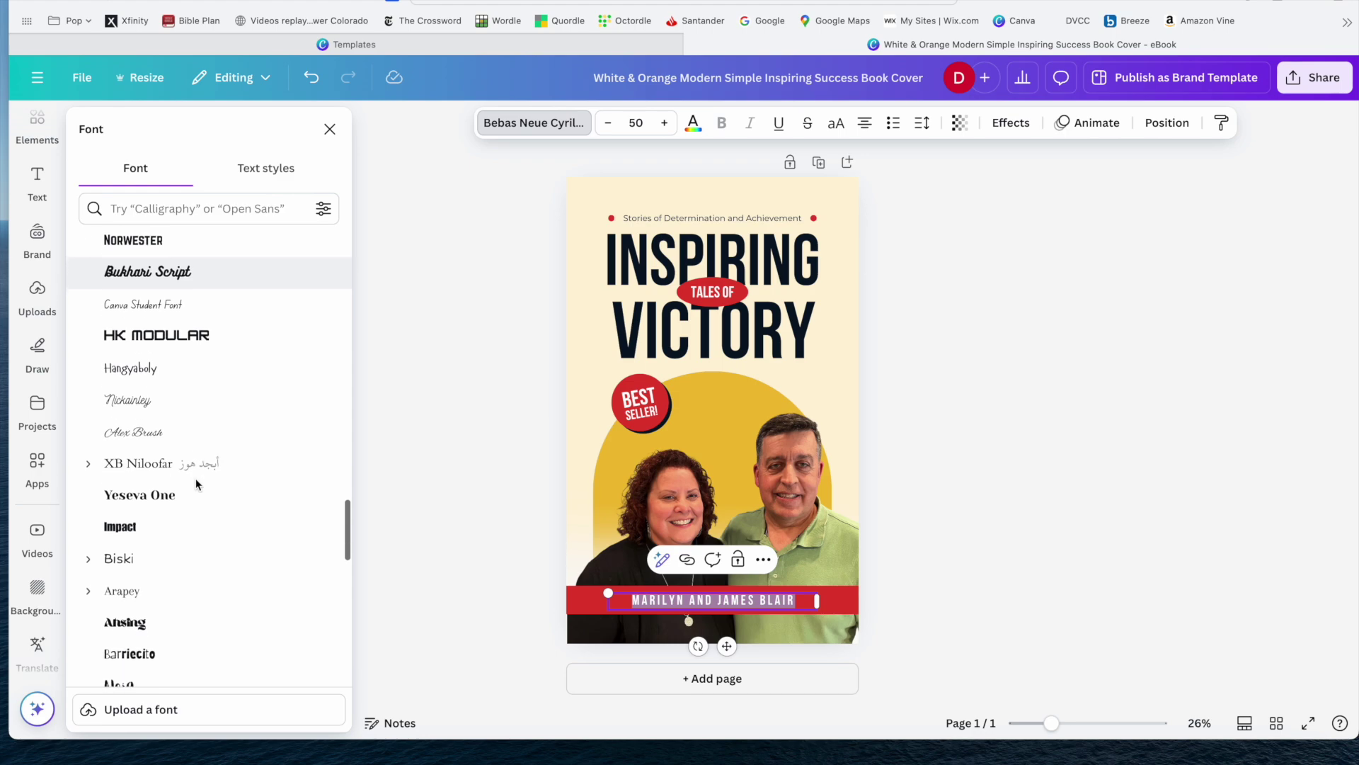
pyautogui.scroll(-10, 196, 483)
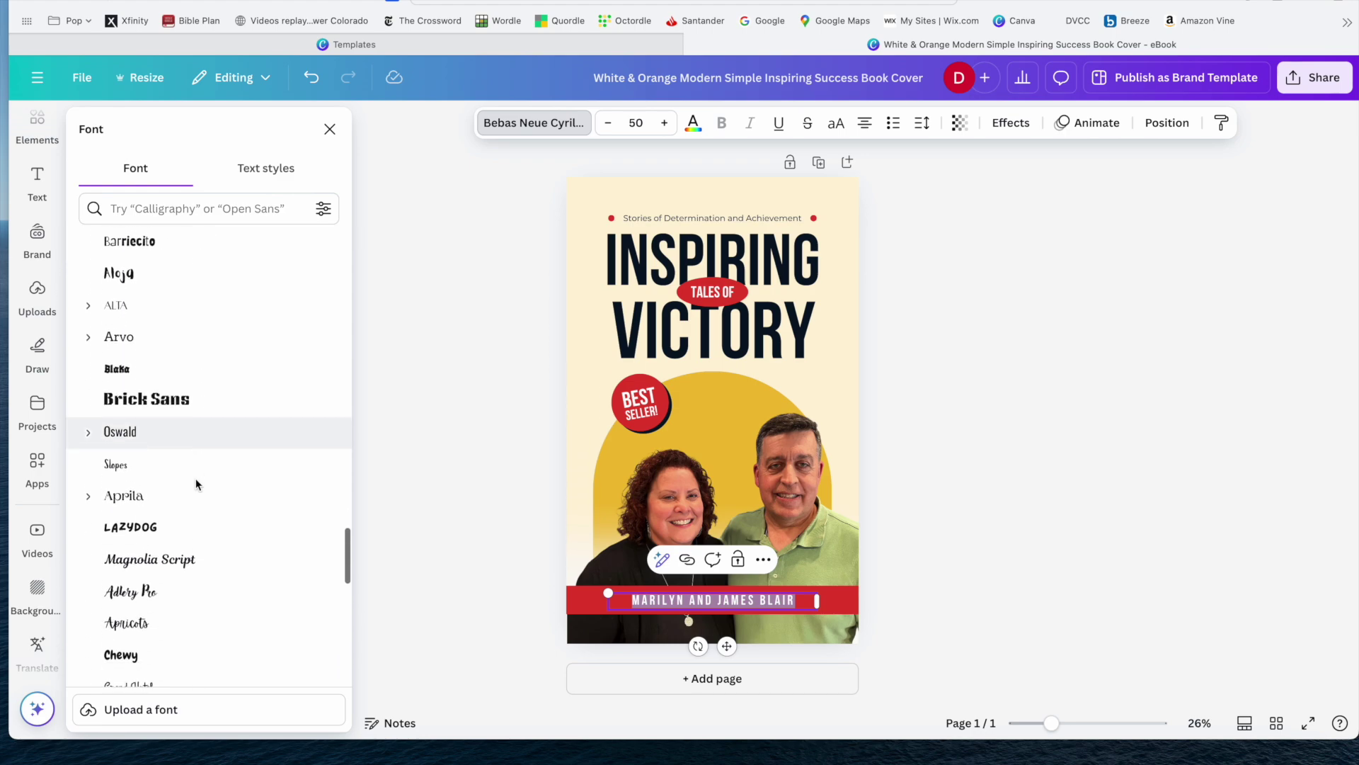
pyautogui.scroll(-5, 196, 482)
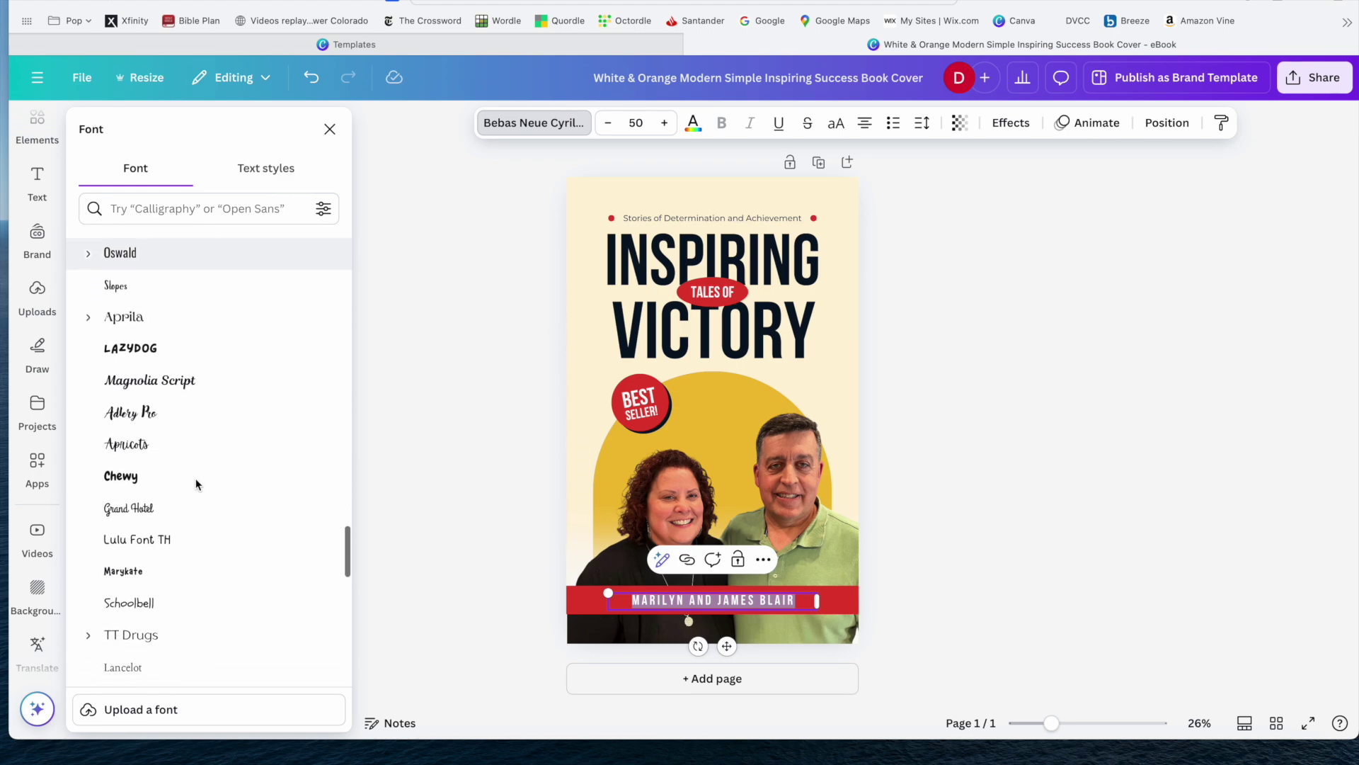
pyautogui.scroll(-5, 196, 483)
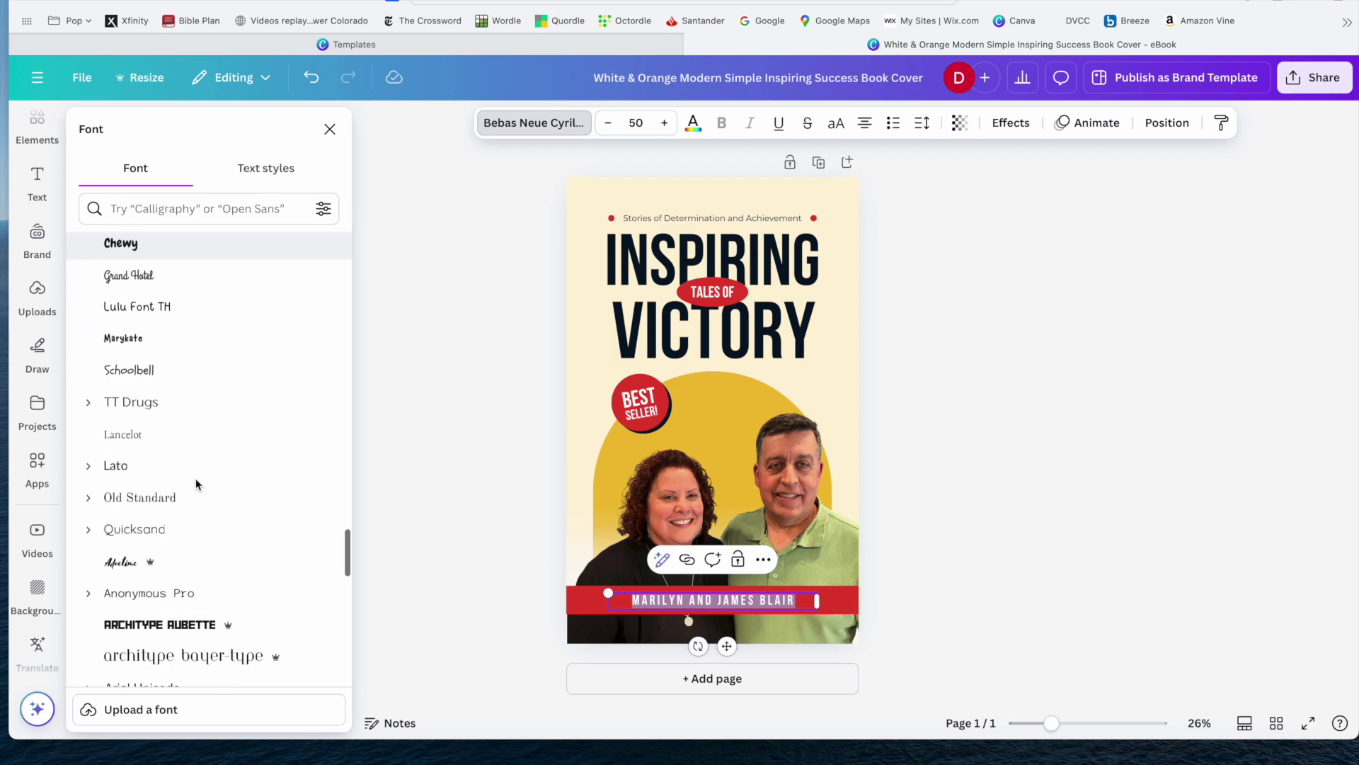
pyautogui.scroll(-4, 195, 478)
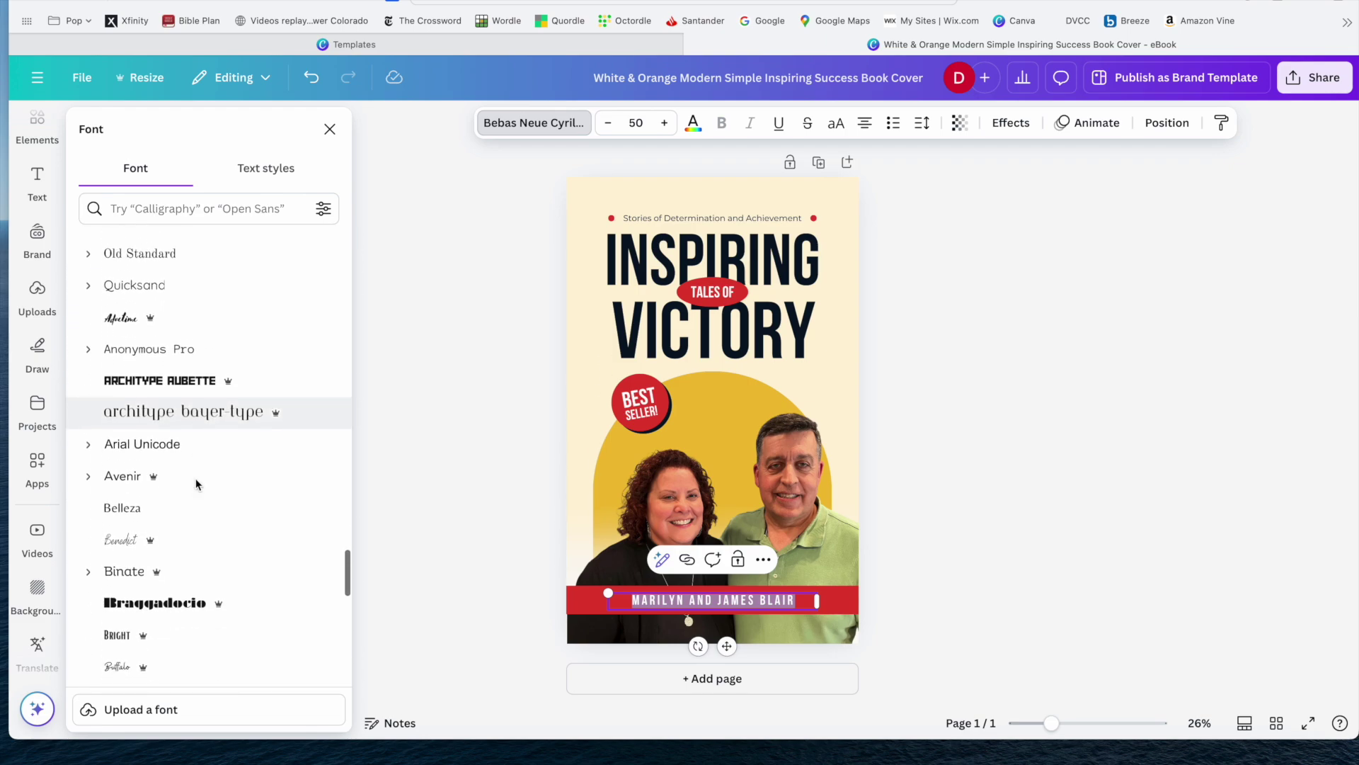
pyautogui.scroll(5, 195, 478)
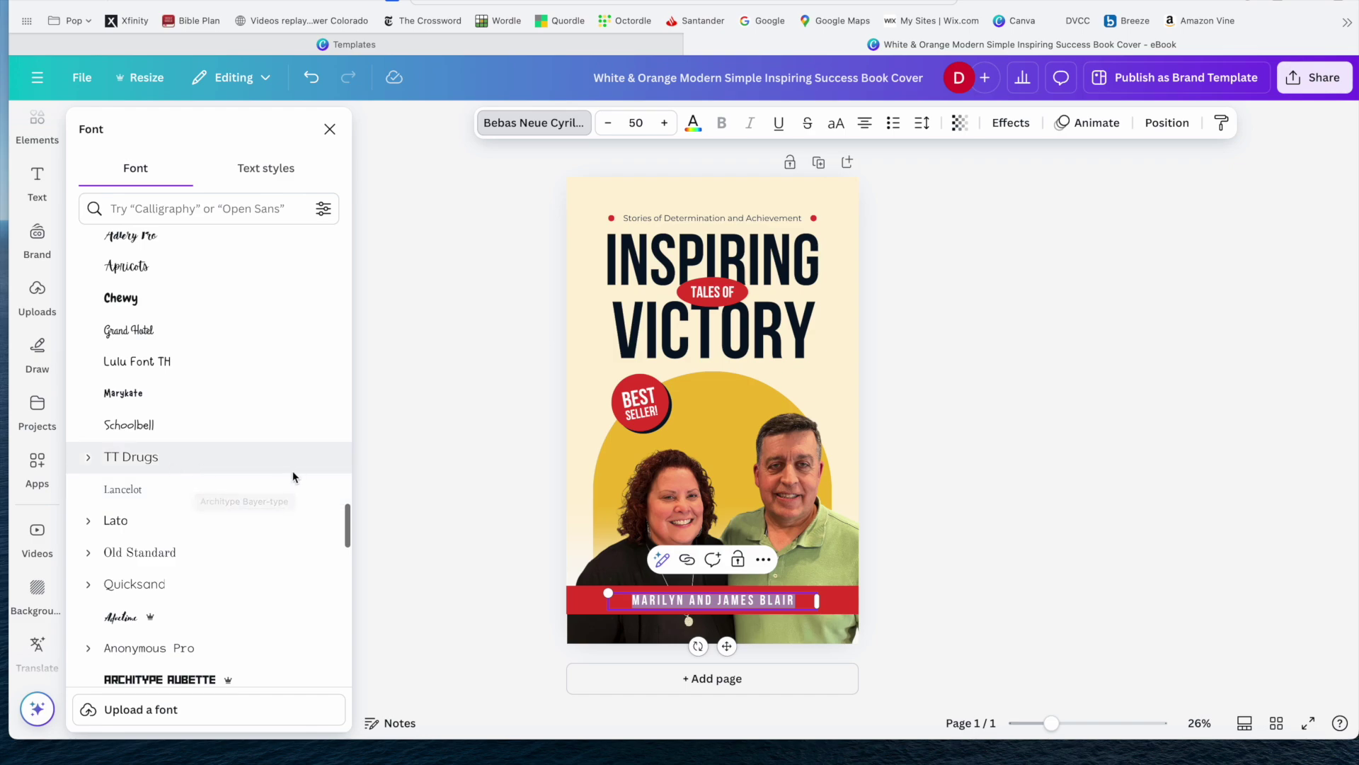
pyautogui.click(137, 556)
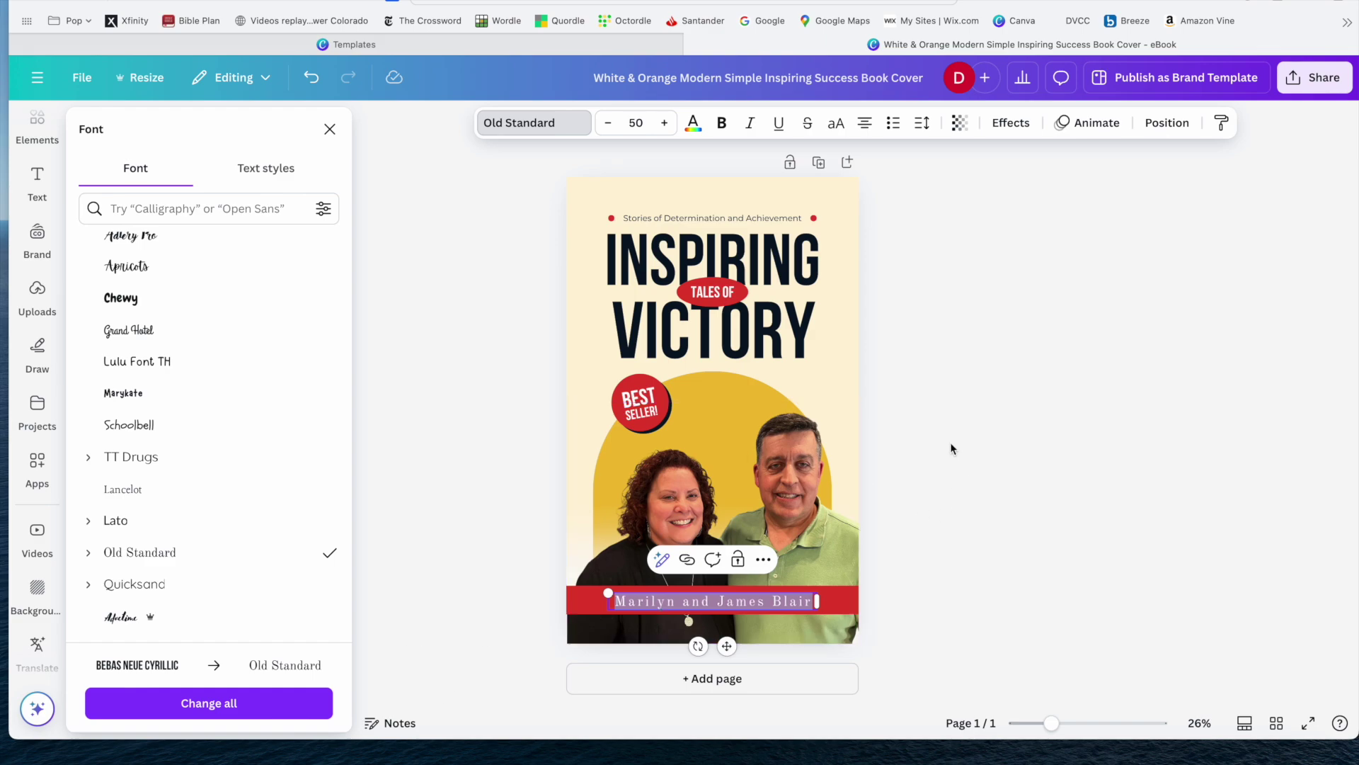
# Reduce the names' letter spacing to 65 and deselect the text.
pyautogui.click(930, 126)
pyautogui.moveTo(881, 191); pyautogui.dragTo(875, 198)
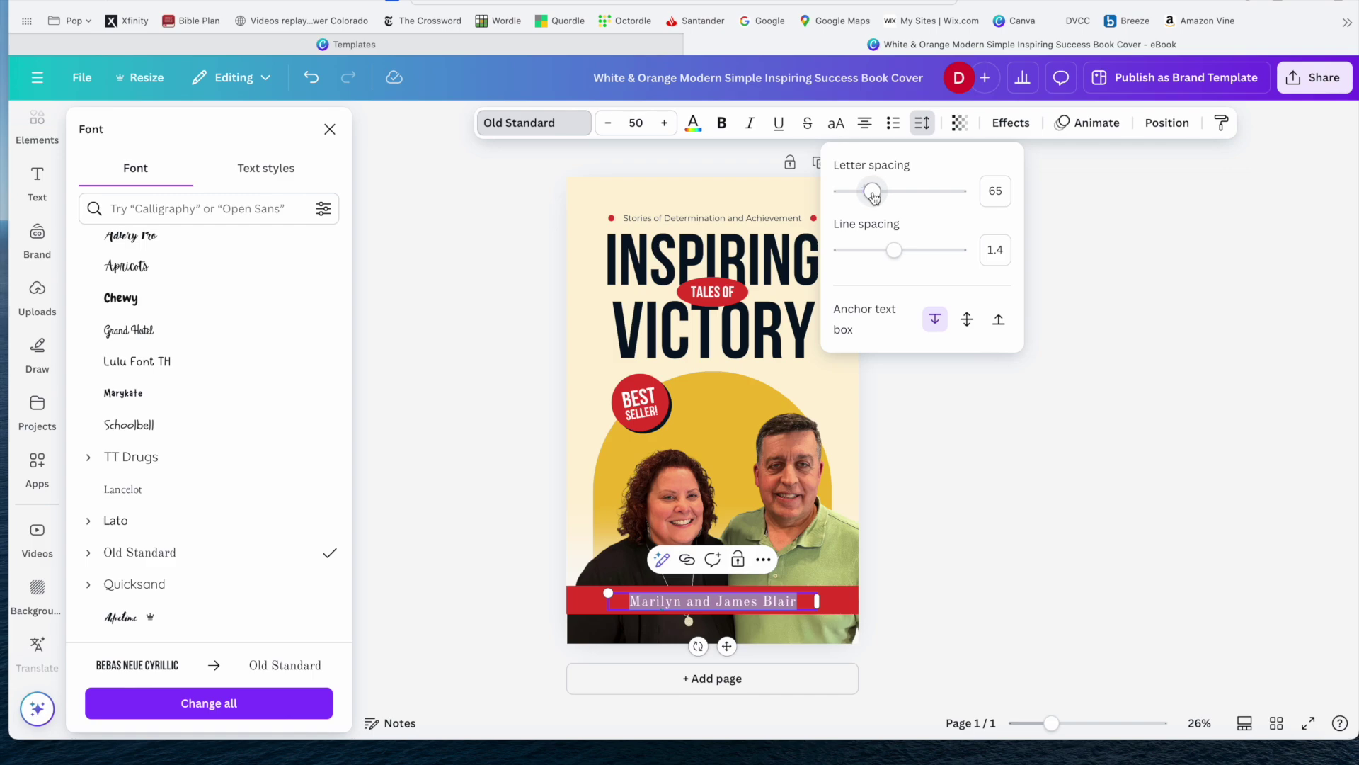
pyautogui.click(1117, 298)
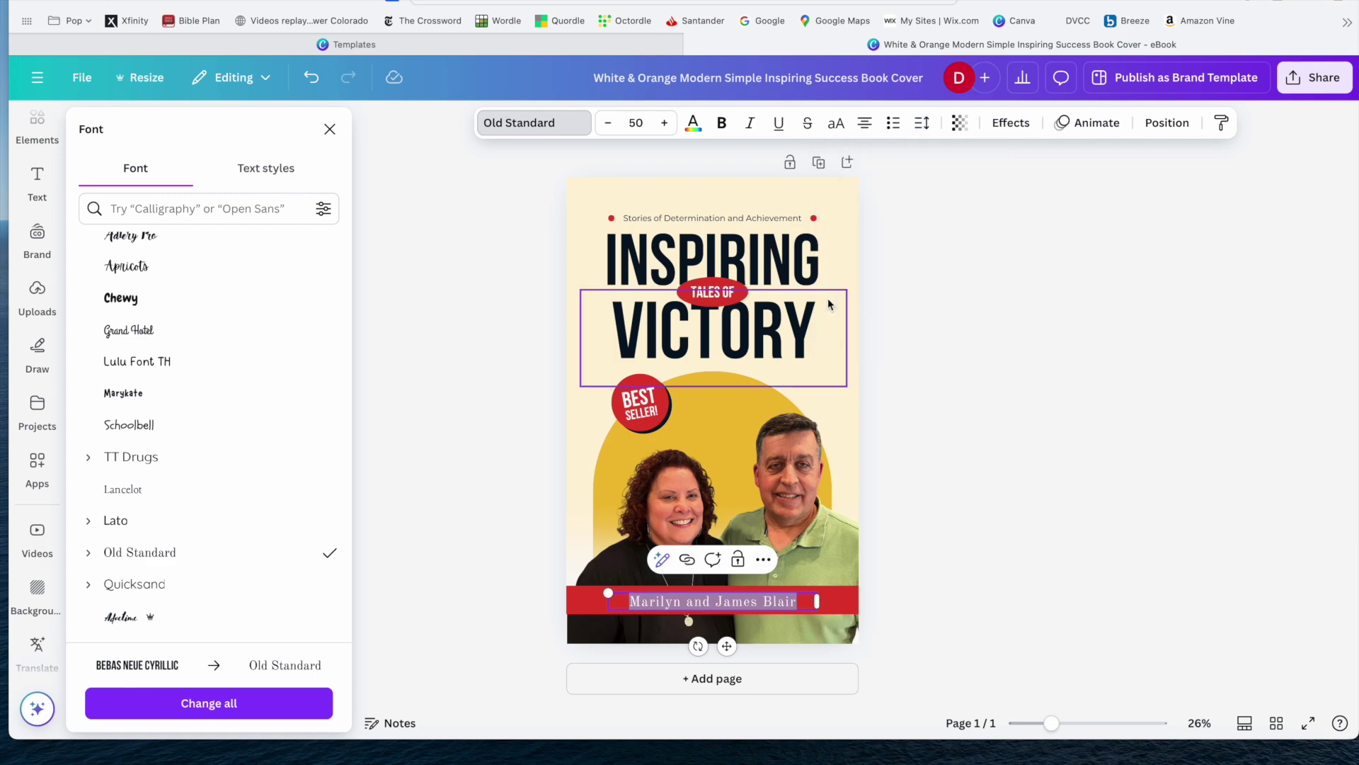
pyautogui.click(901, 325)
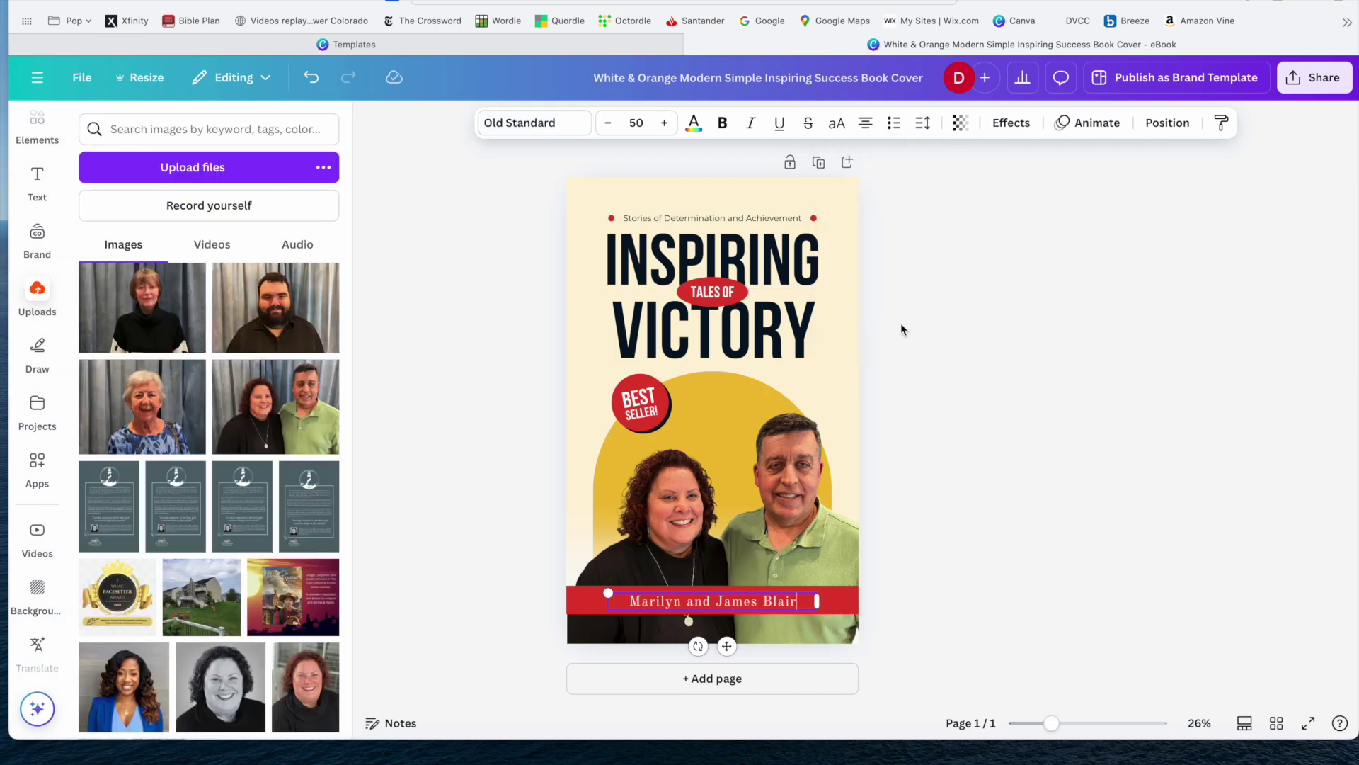
# Glance at the design's sharing options, then close them.
pyautogui.click(1015, 364)
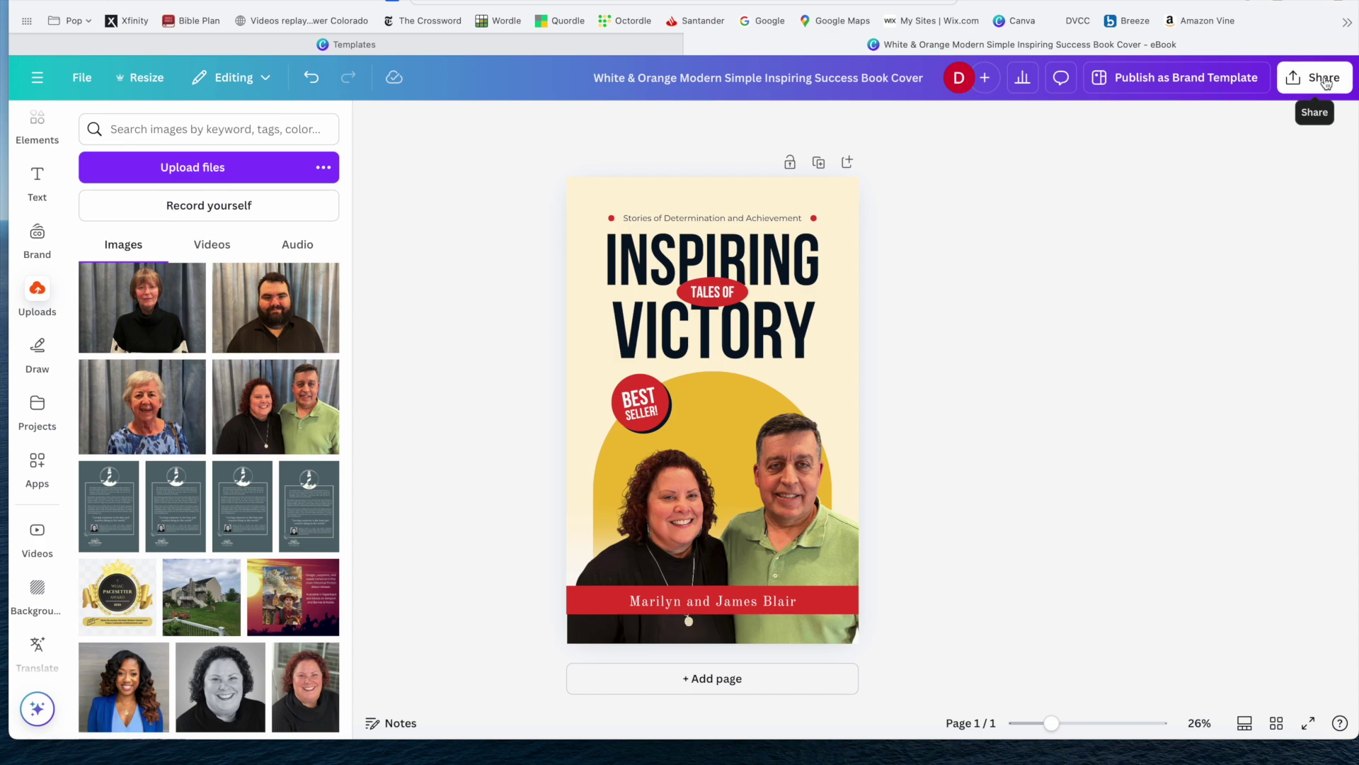
pyautogui.click(1325, 83)
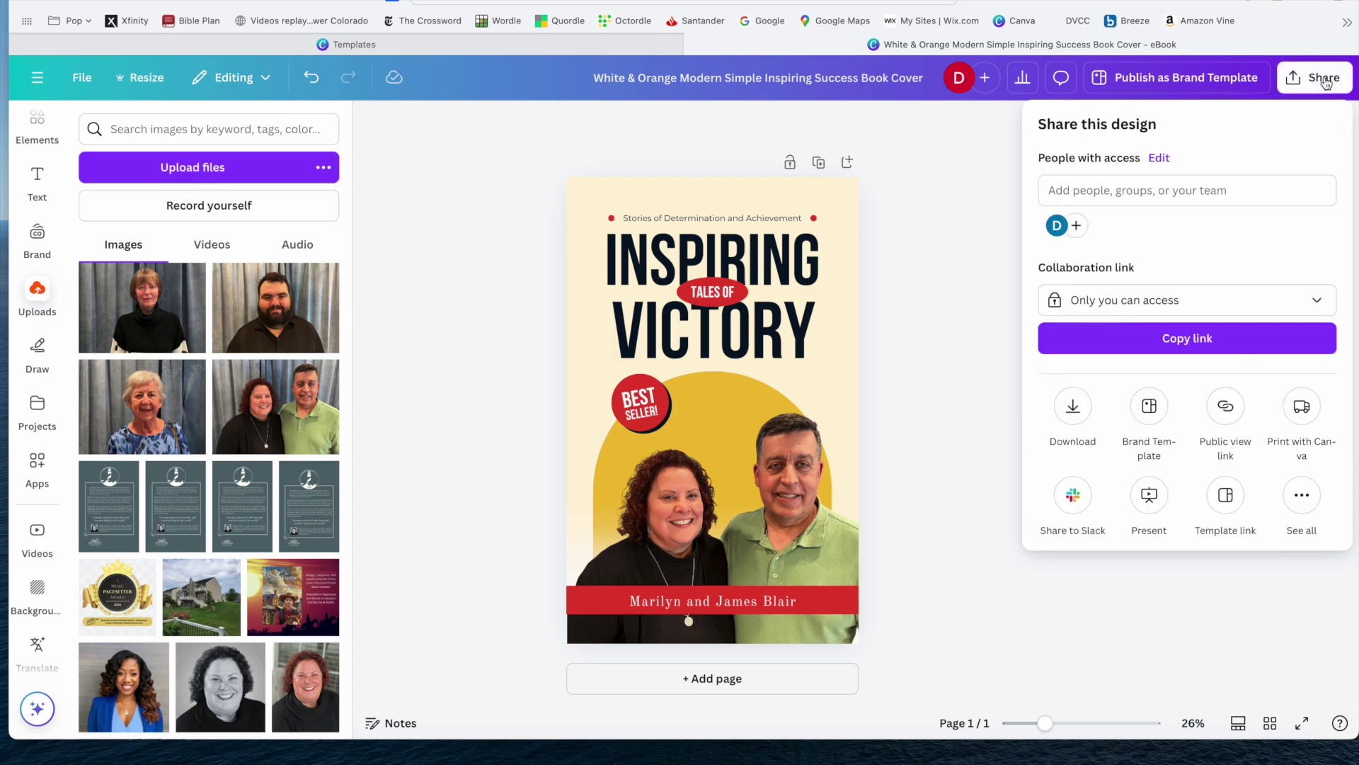
pyautogui.click(969, 180)
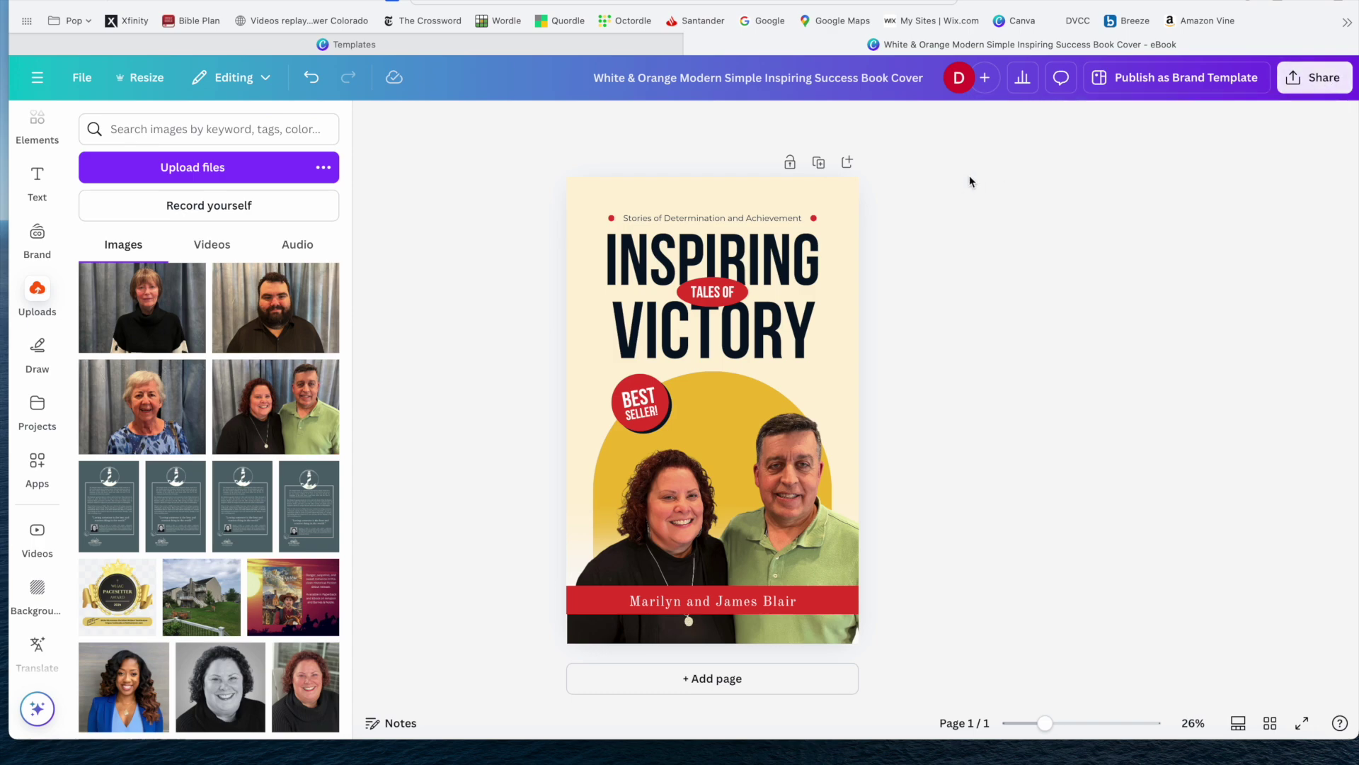
# Rename the design to 'Victory Design'.
pyautogui.click(802, 80)
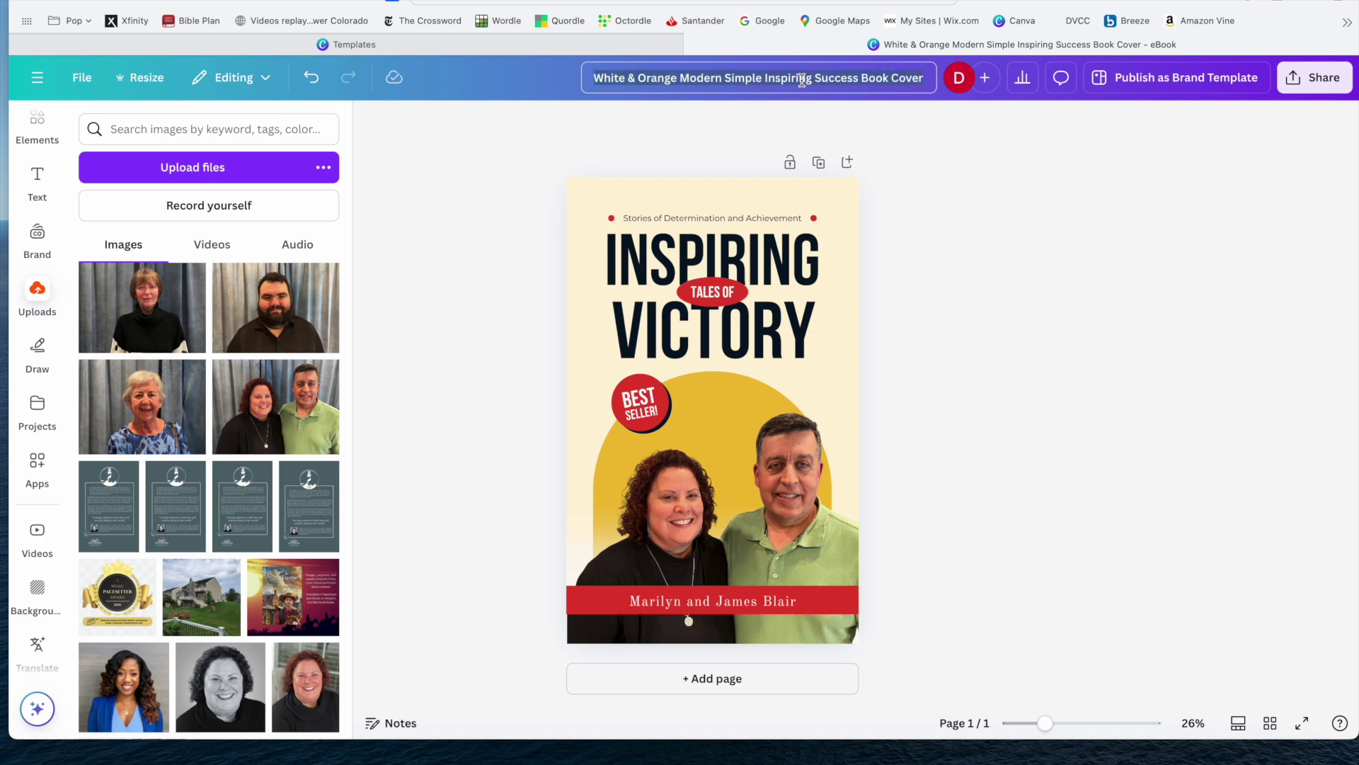
pyautogui.press('BackSpace')
pyautogui.write('Victory D')
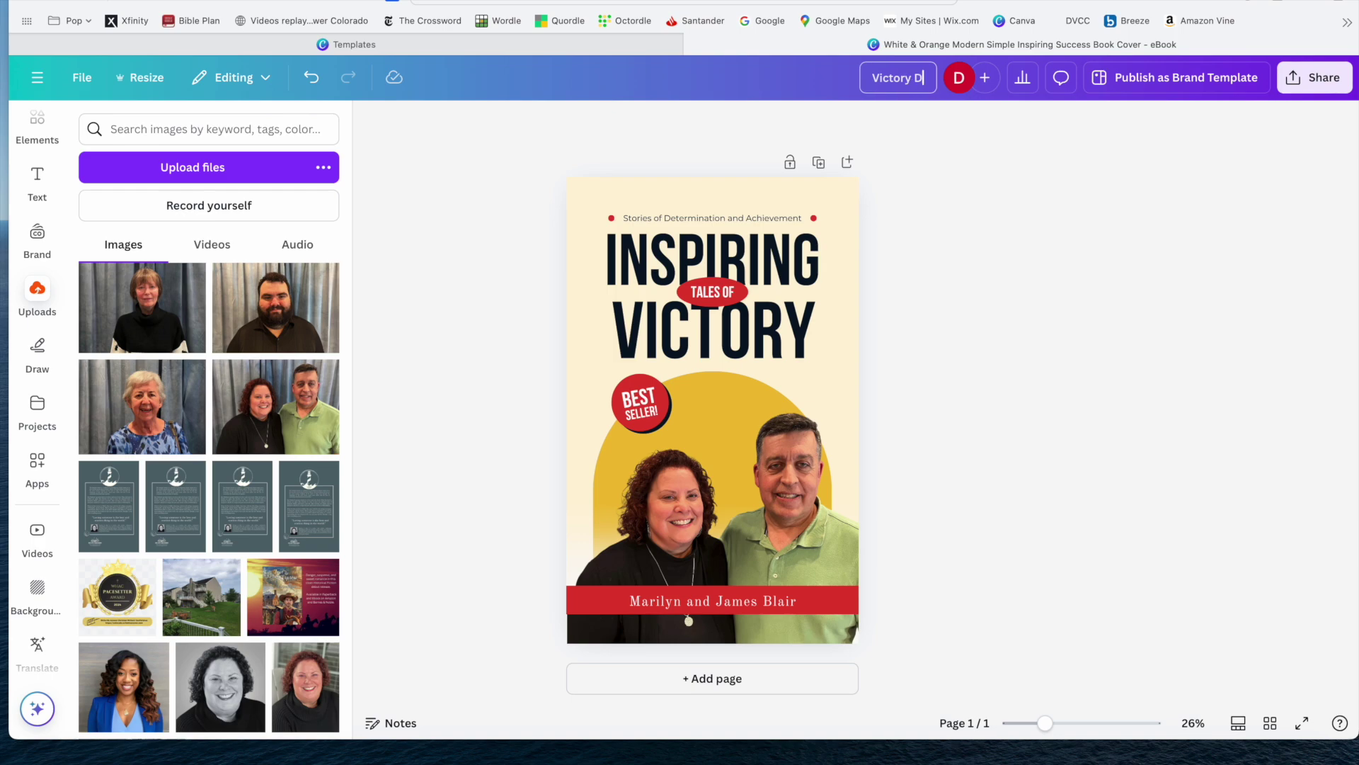
pyautogui.write('esign')
pyautogui.press('Return')
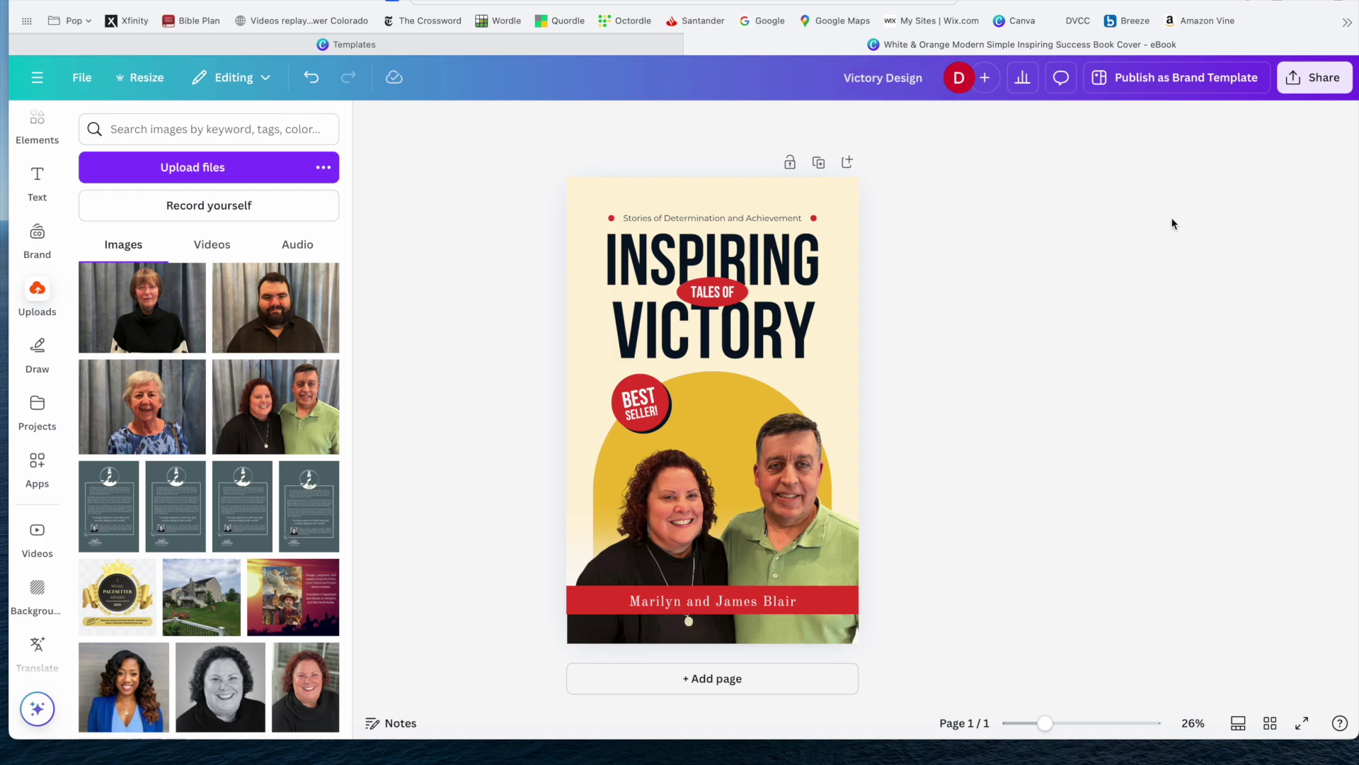
pyautogui.click(1322, 78)
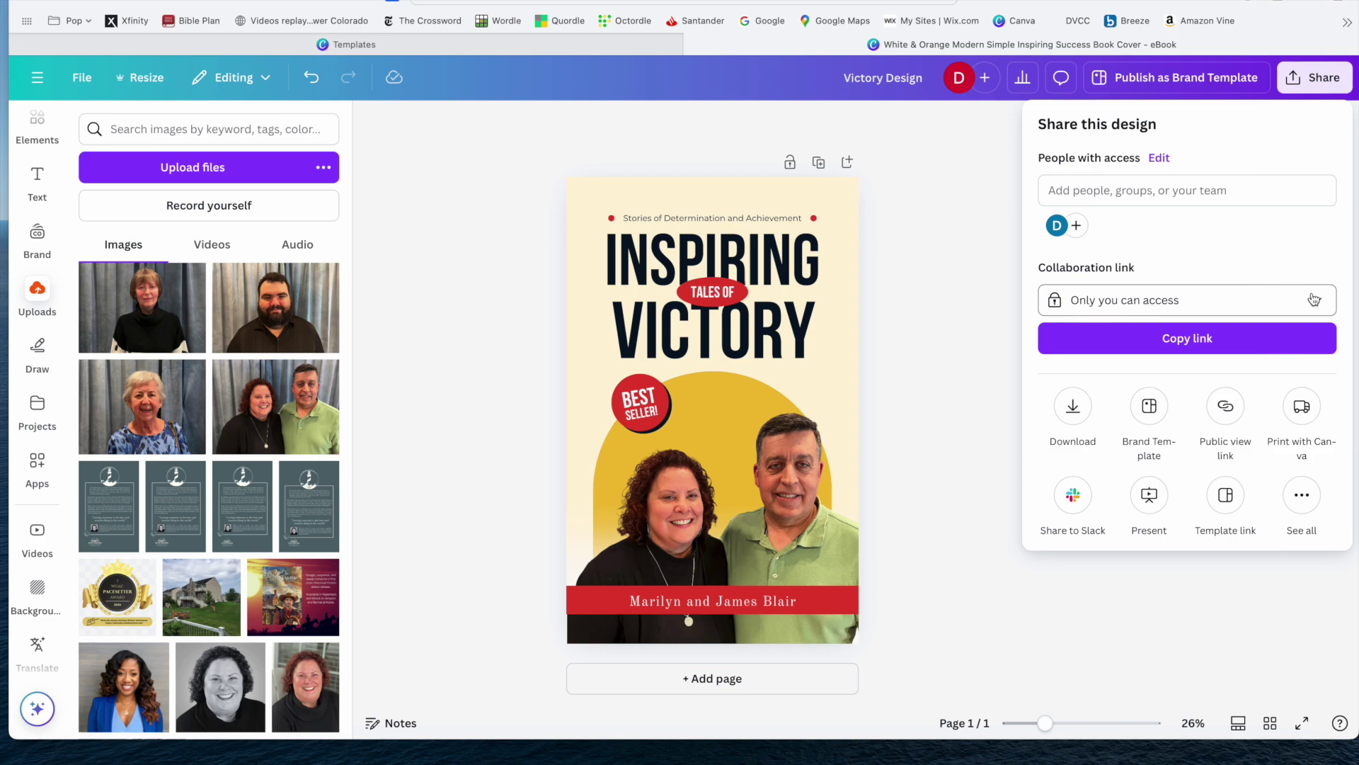
# View the collaboration link access options, leaving it at 'Only you can access'.
pyautogui.click(1147, 305)
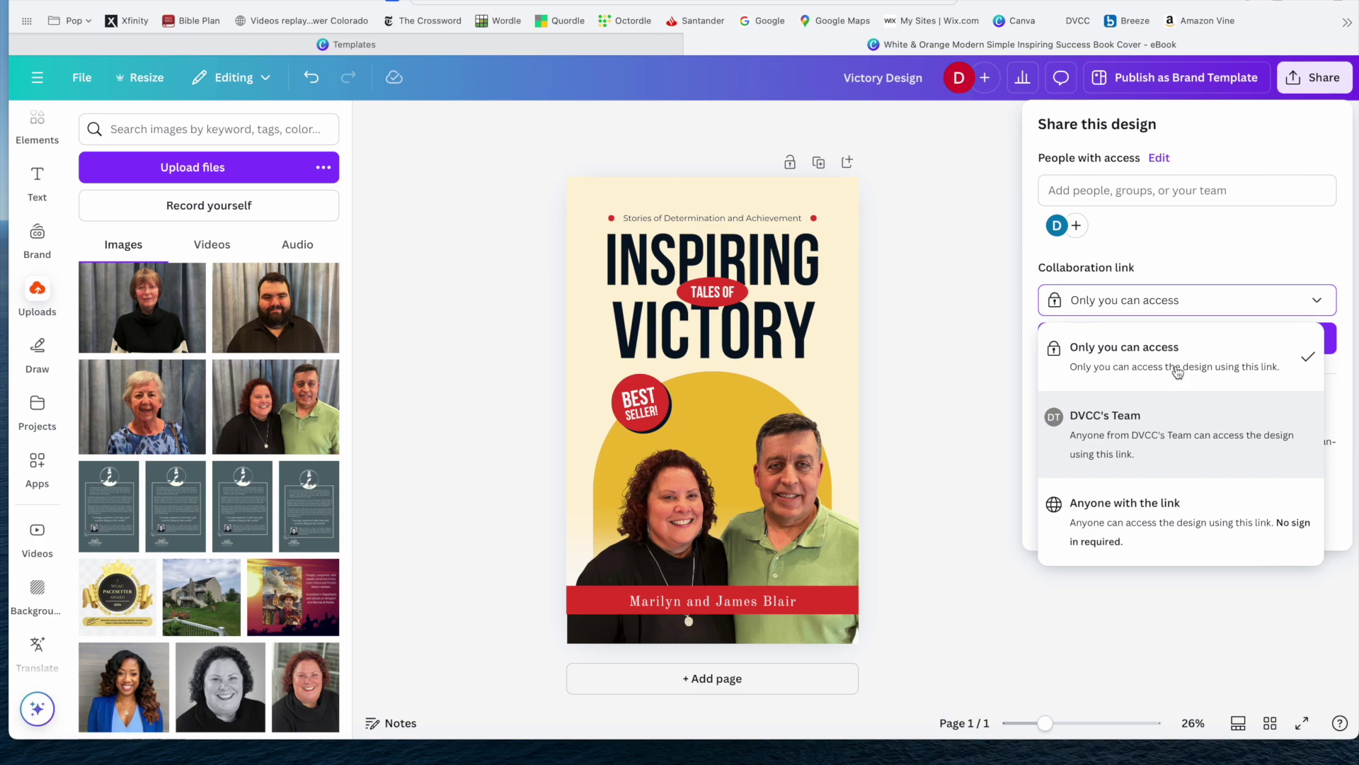
pyautogui.click(1316, 297)
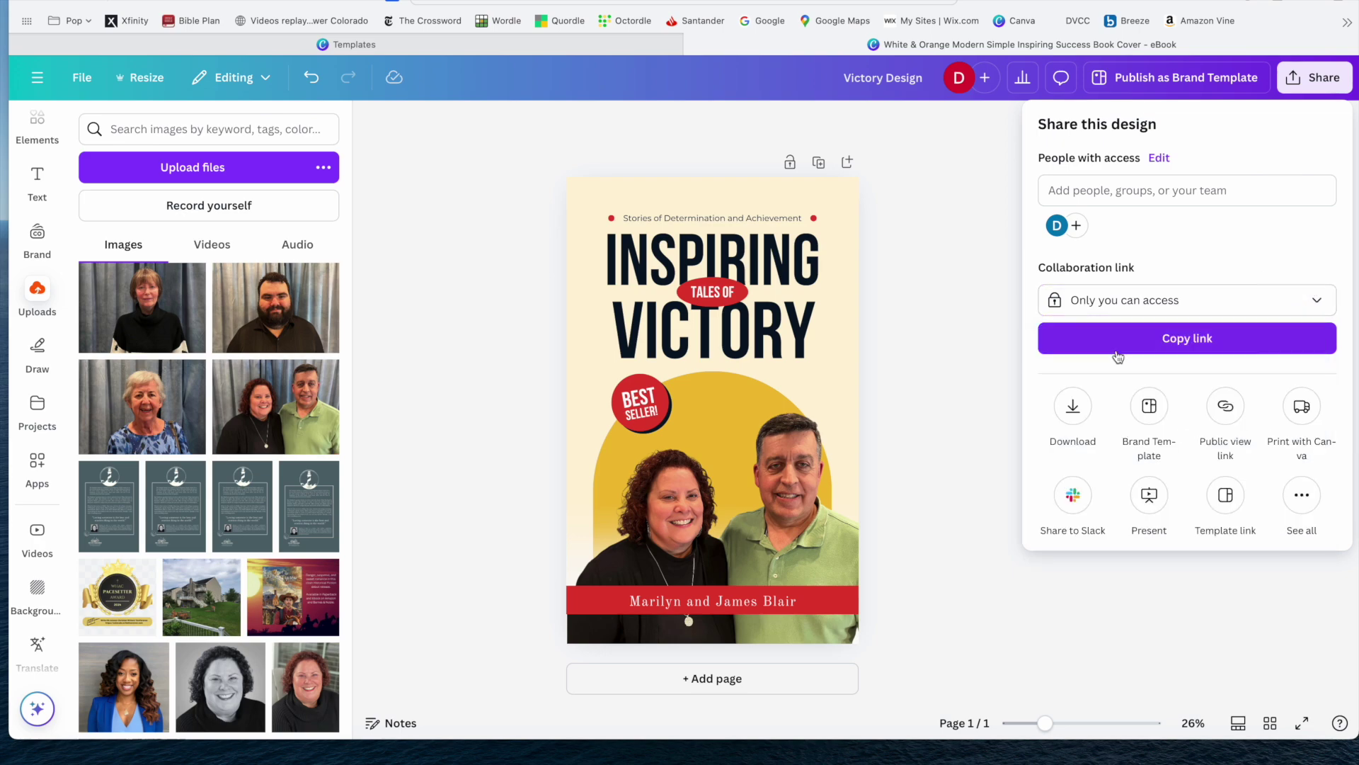
# Review the download file types (JPG, PNG, PDF, SVG, MP4, GIF), keeping PDF Standard.
pyautogui.click(1073, 420)
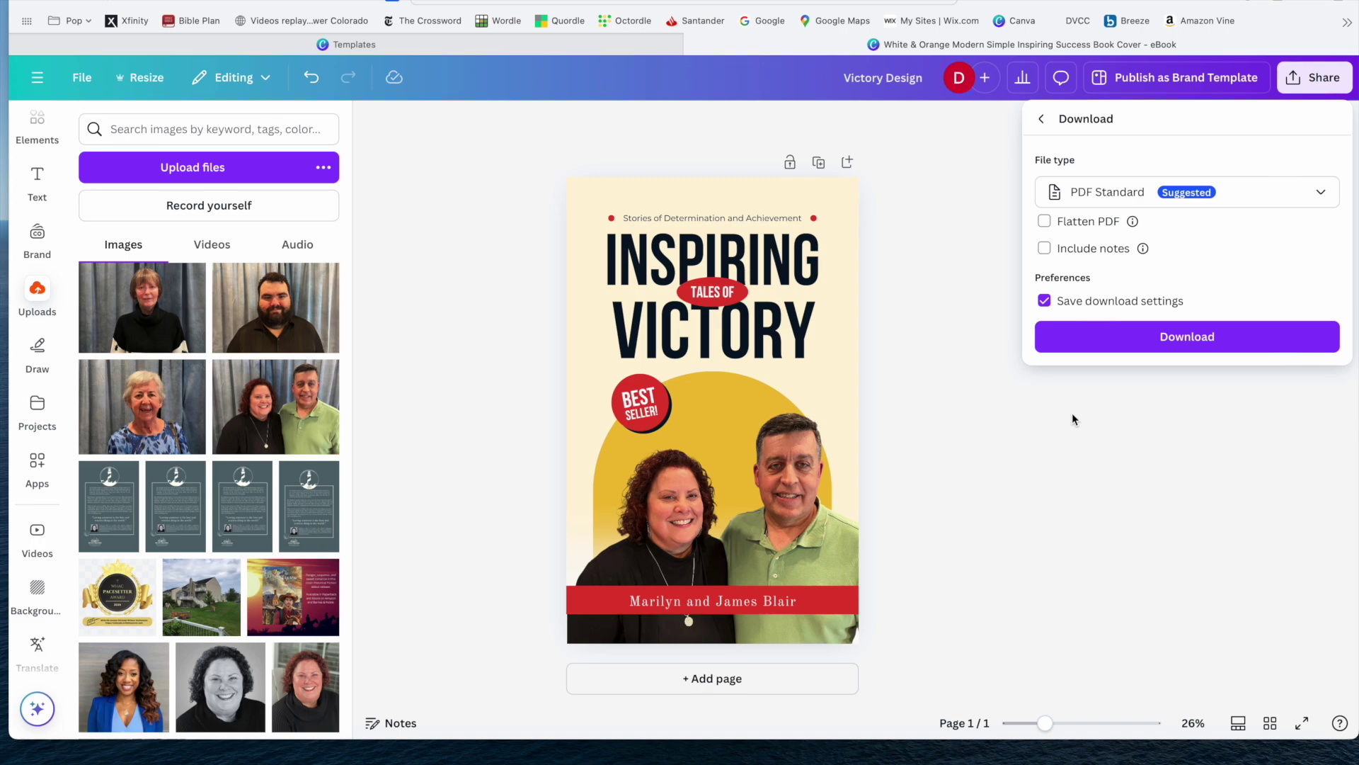
pyautogui.click(1321, 195)
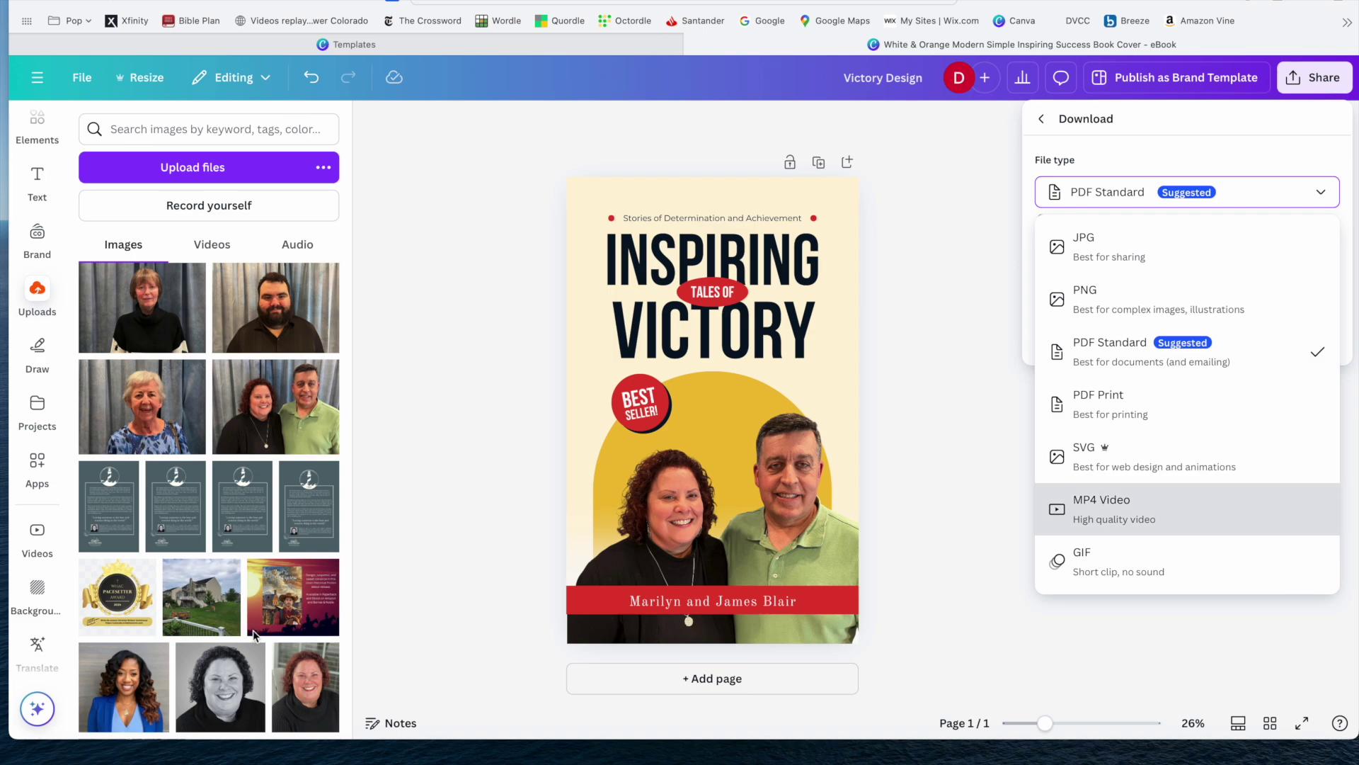
pyautogui.click(37, 127)
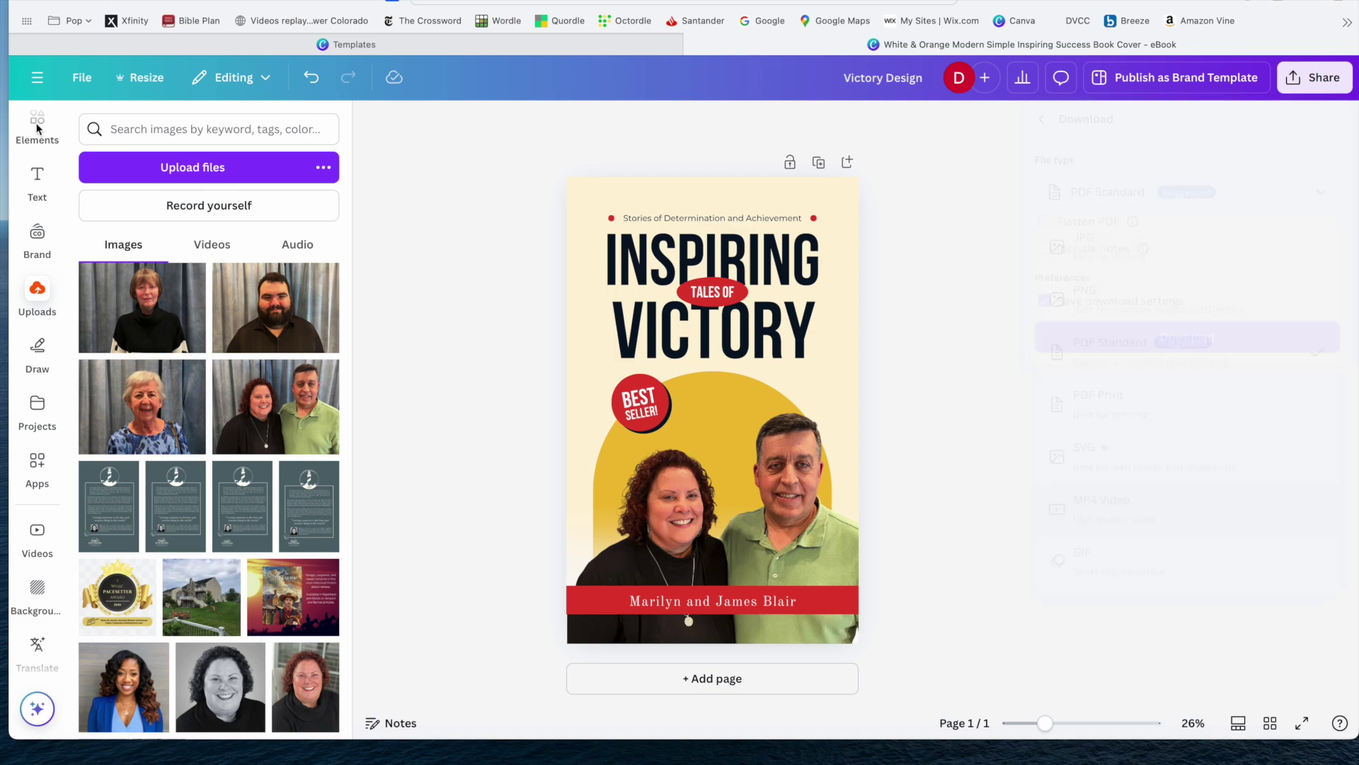
# Search the Elements library for 'fireworks'.
pyautogui.click(37, 127)
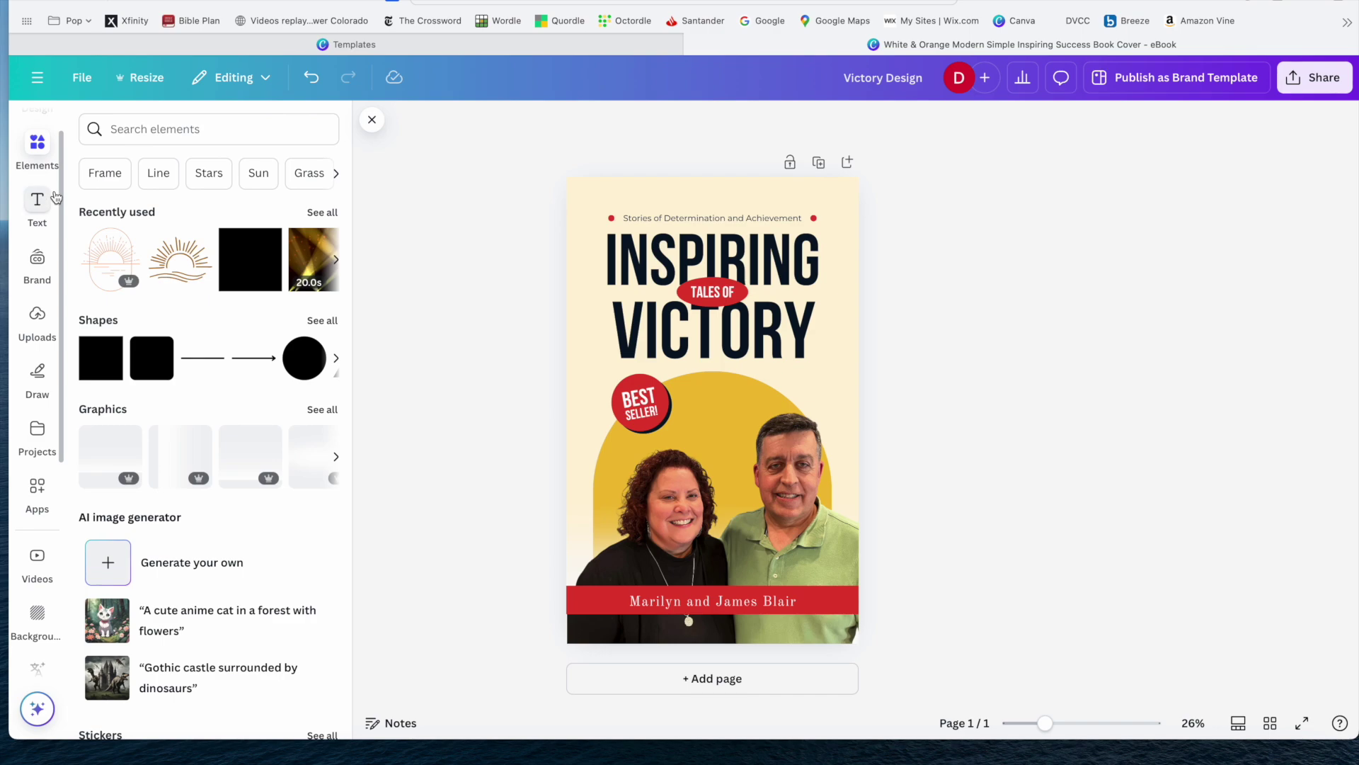
pyautogui.scroll(-3, 149, 227)
pyautogui.scroll(-4, 148, 226)
pyautogui.scroll(-4, 149, 225)
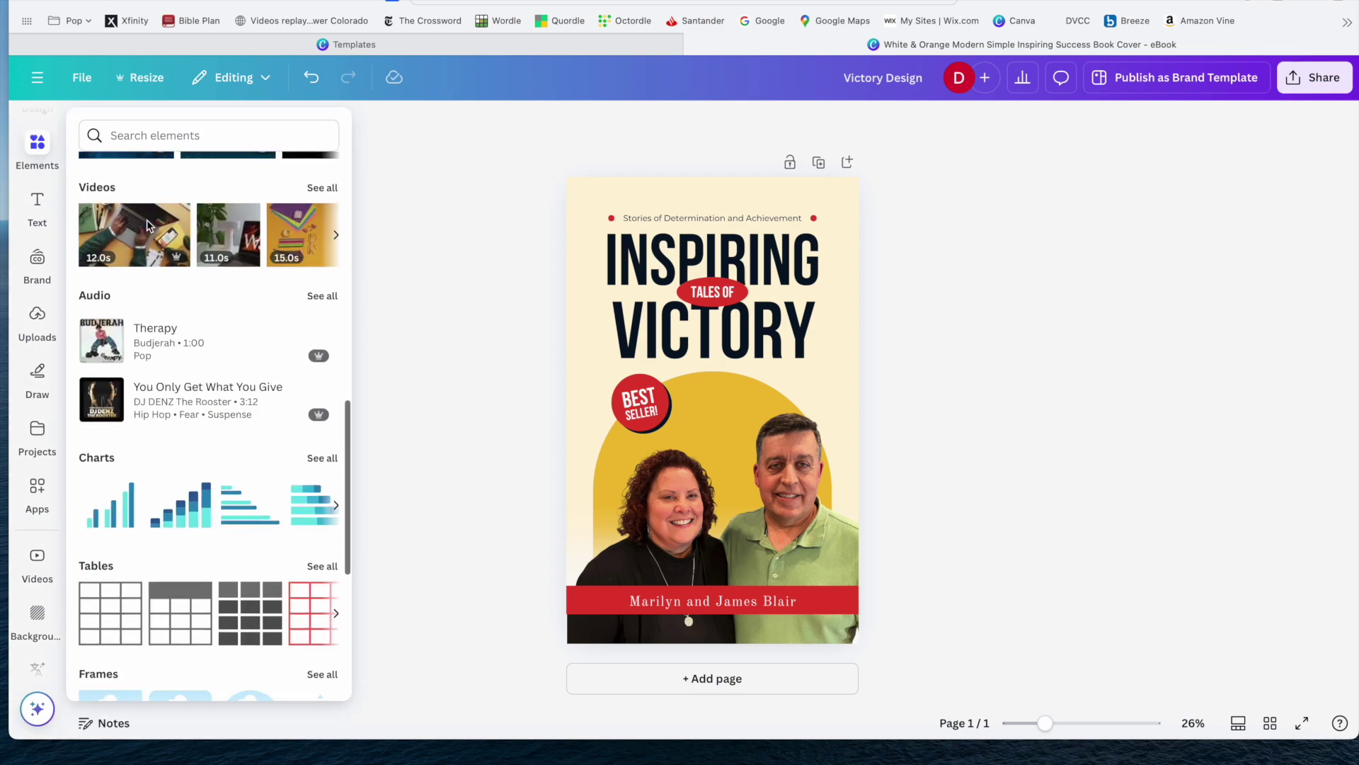
pyautogui.scroll(10, 177, 212)
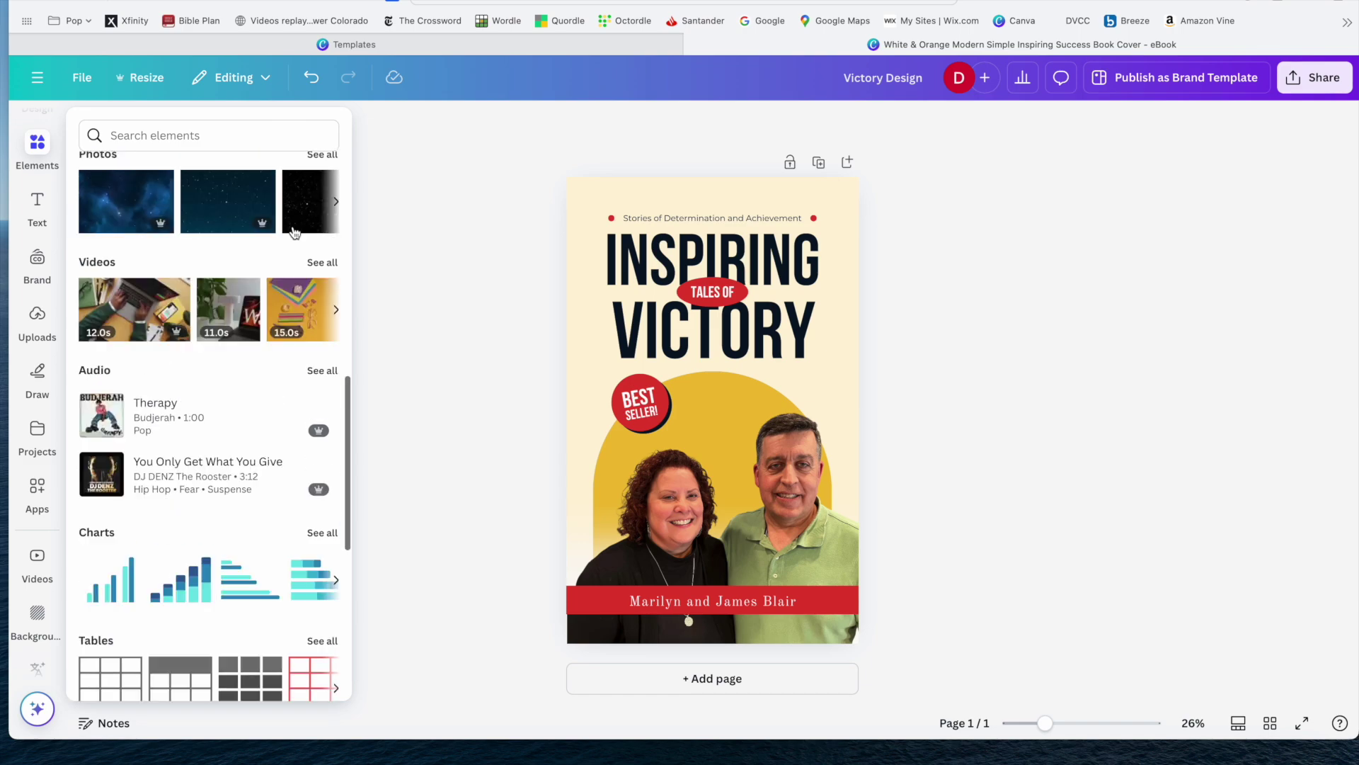
pyautogui.click(211, 138)
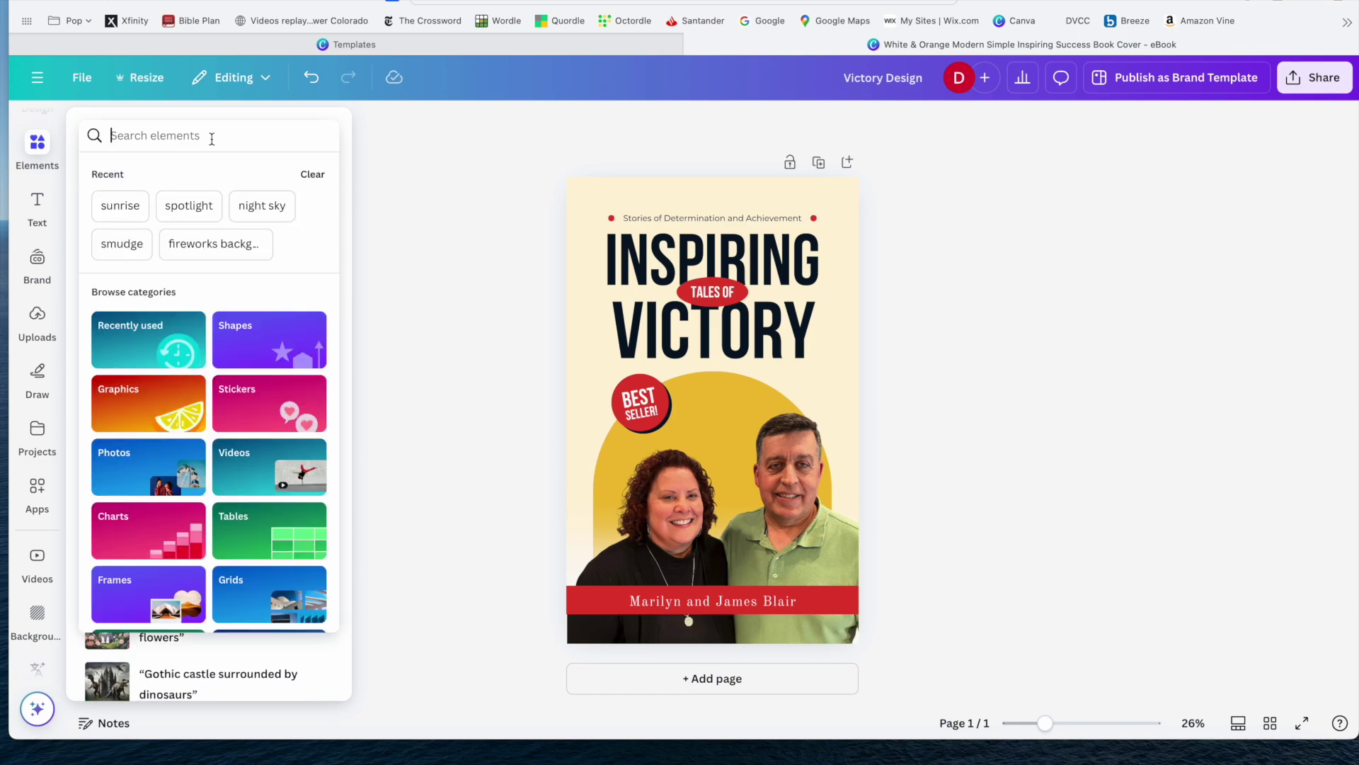
pyautogui.write('fireworks')
pyautogui.press('Return')
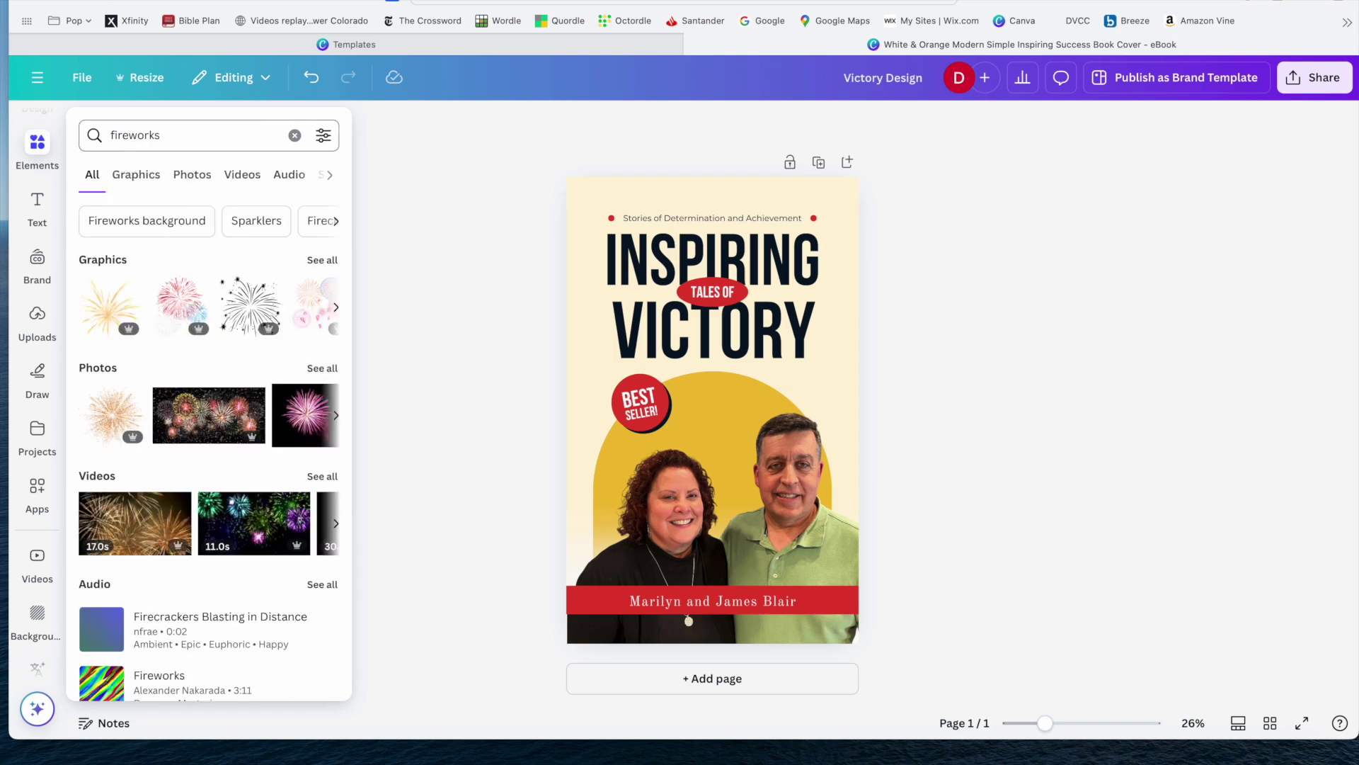
# Filter the results to Graphics, briefly check Apps, and add the red-and-blue fireworks graphic to the cover.
pyautogui.click(322, 260)
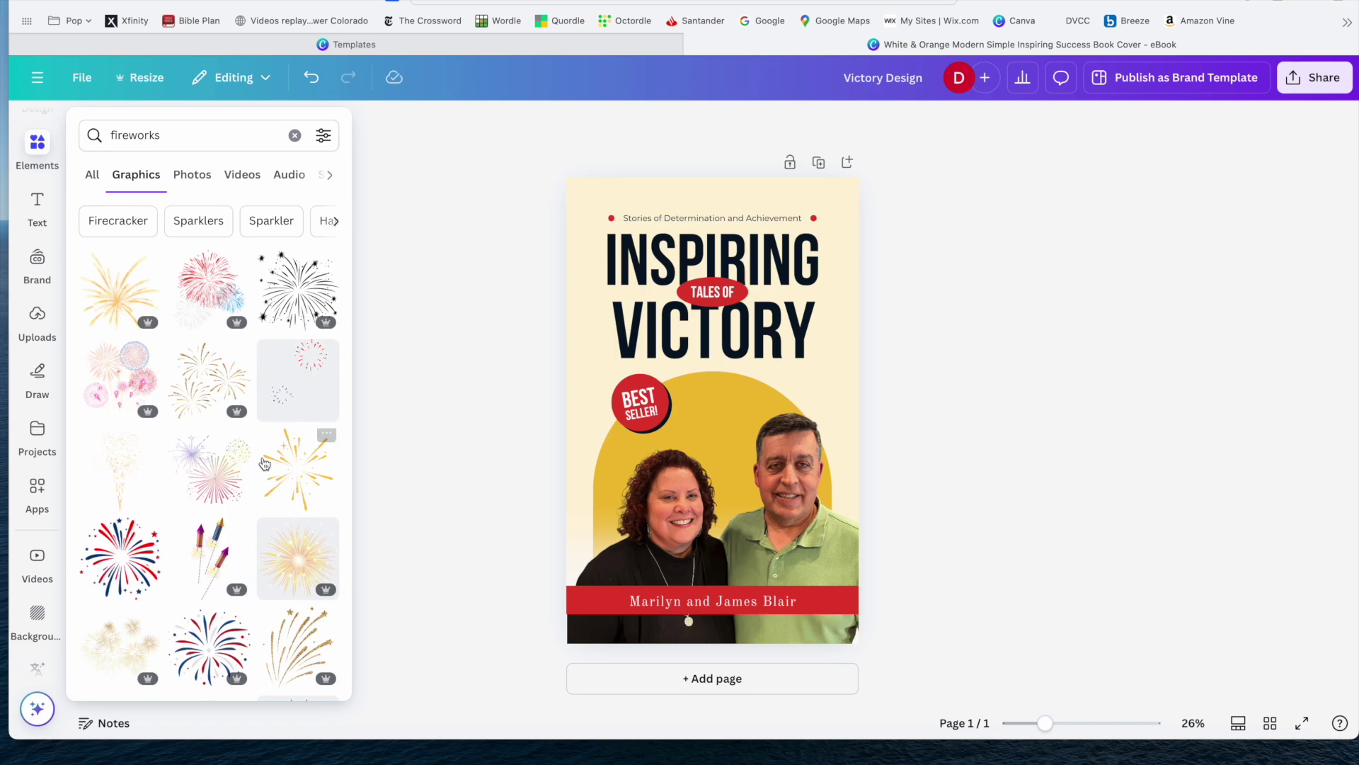
pyautogui.click(37, 484)
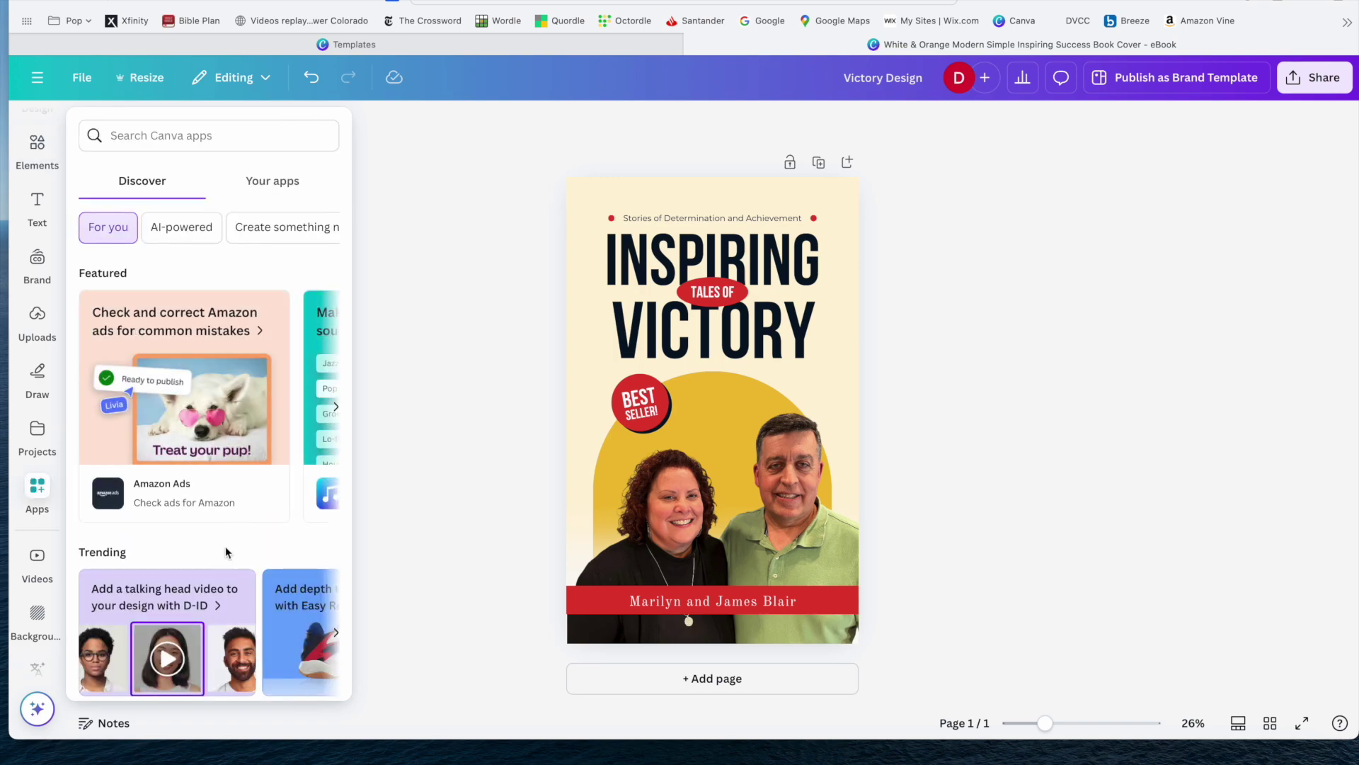
pyautogui.click(203, 134)
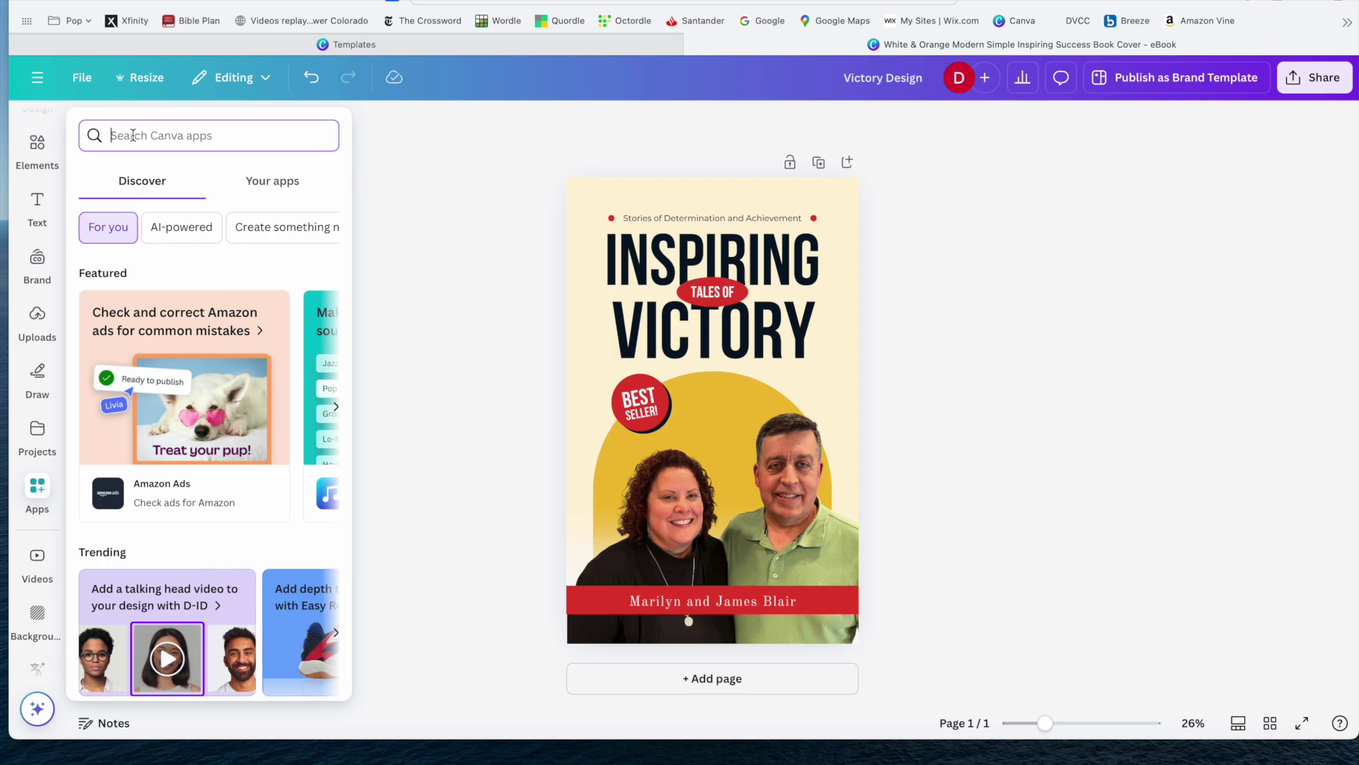
pyautogui.click(40, 151)
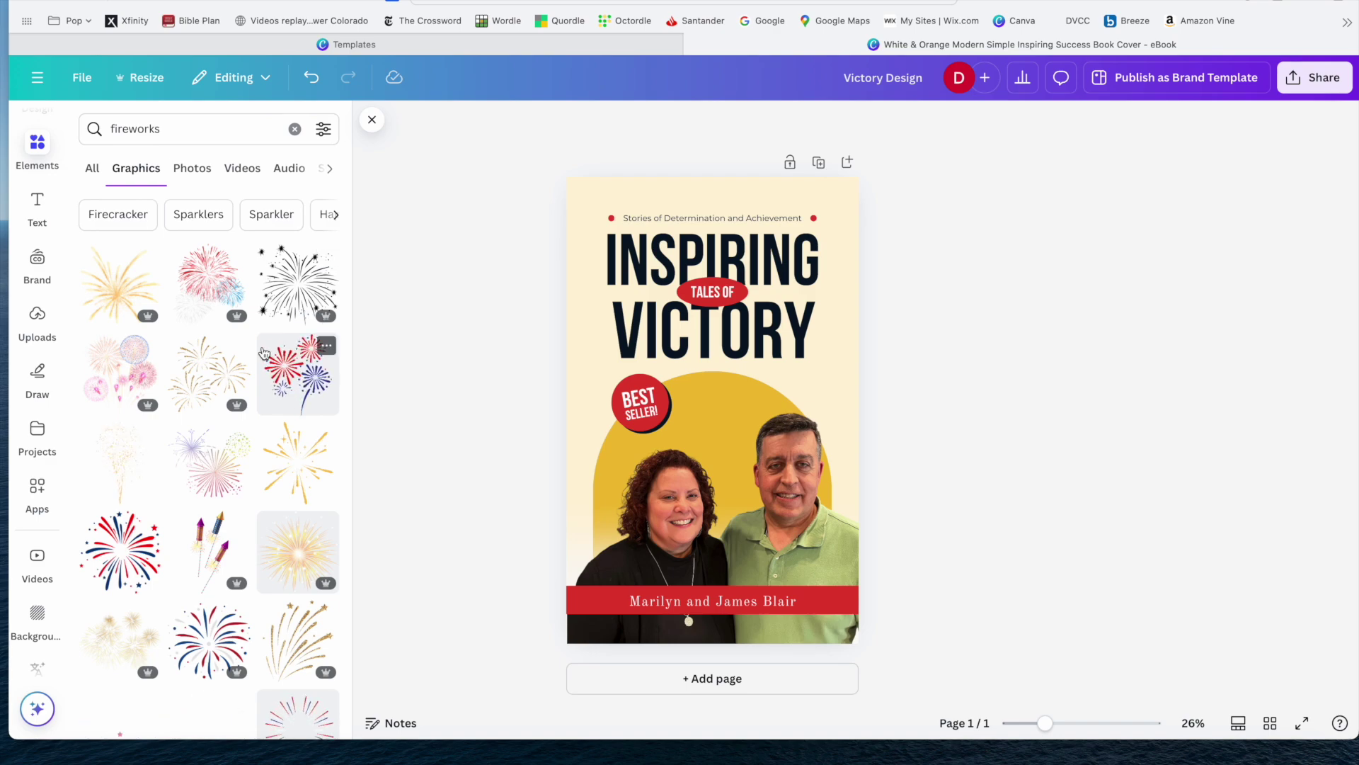
pyautogui.click(307, 382)
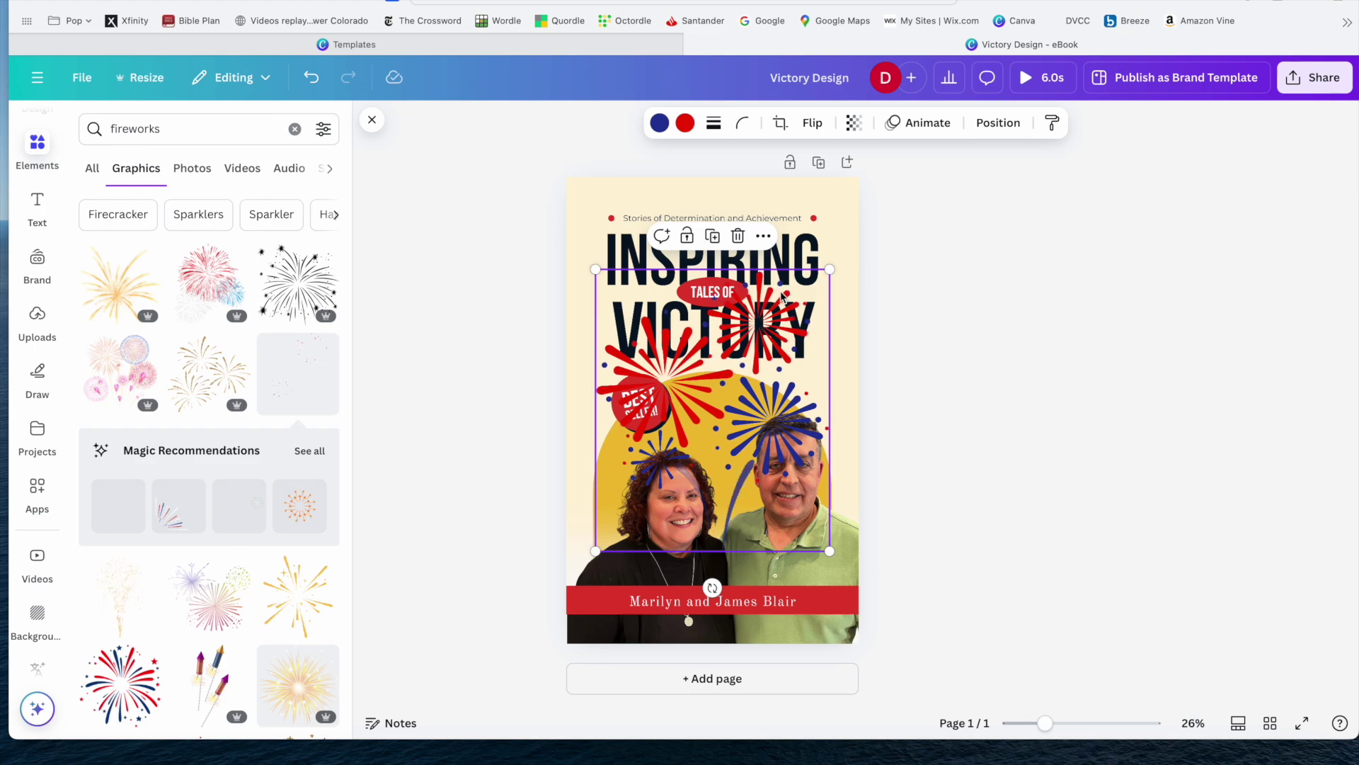
# Layer the fireworks graphic just behind the title using To back then Forward, then open Share.
pyautogui.click(999, 123)
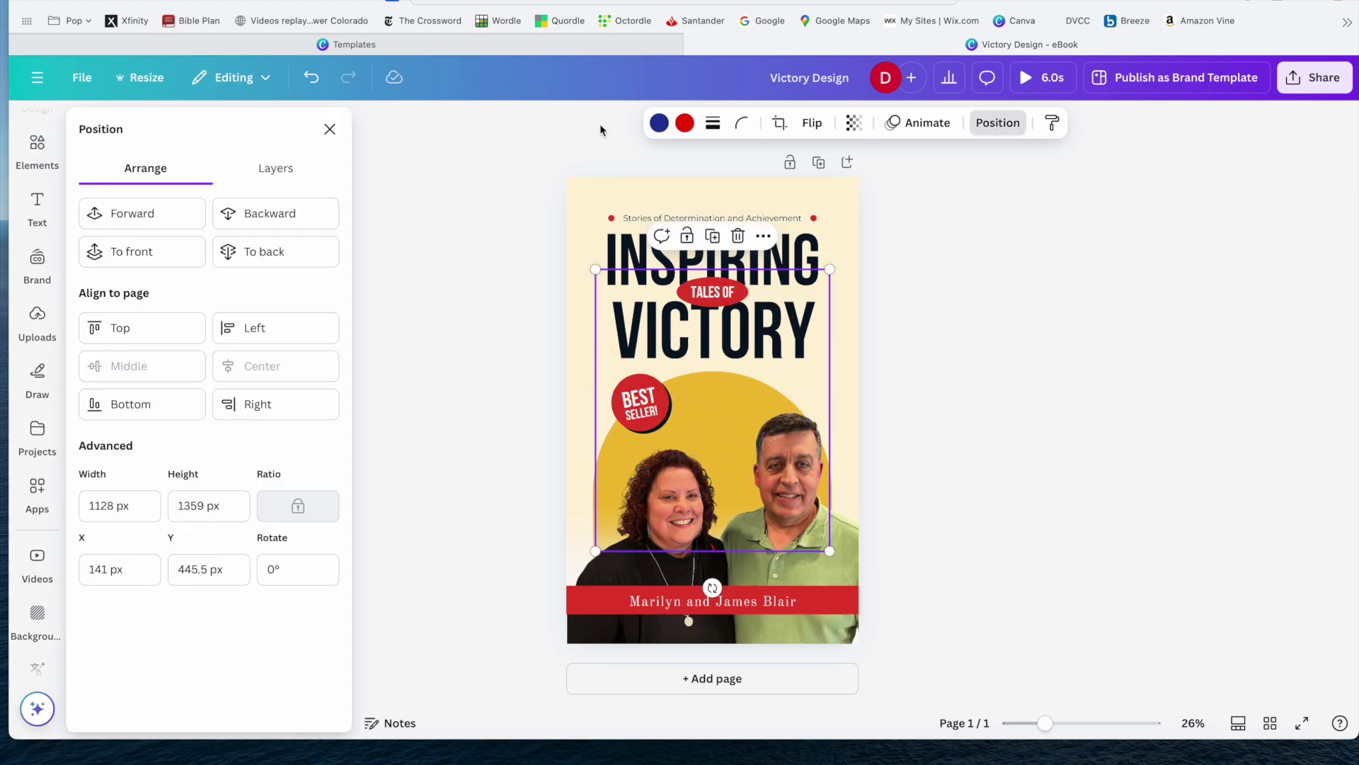
pyautogui.click(317, 263)
pyautogui.click(139, 213)
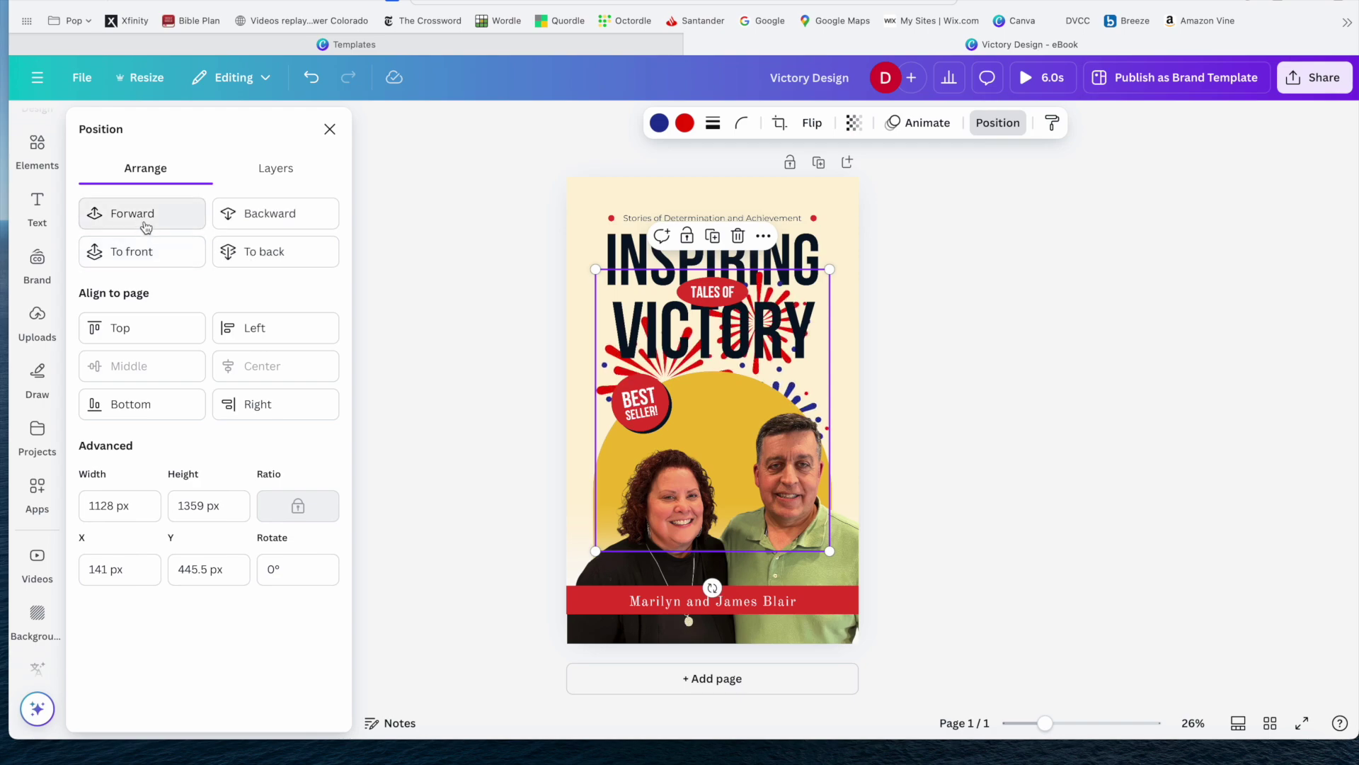
pyautogui.click(1281, 302)
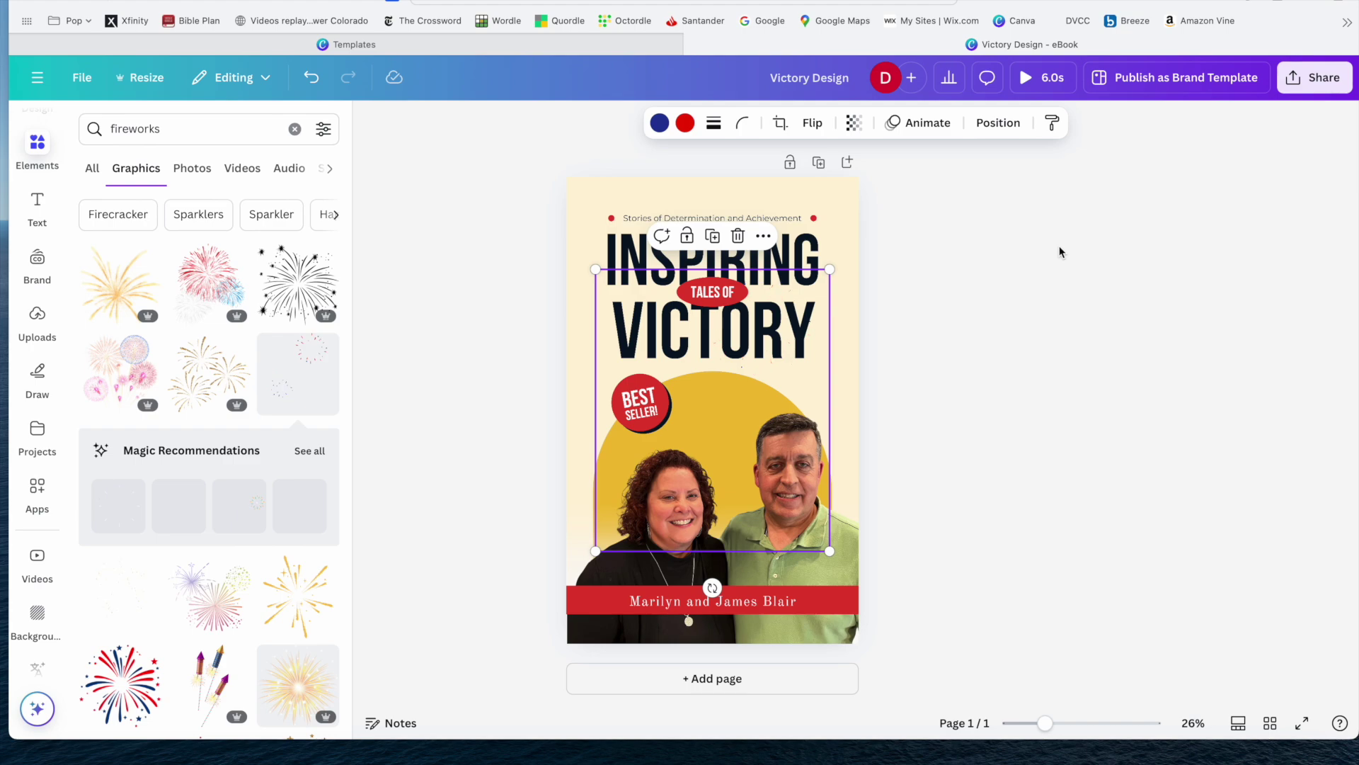
pyautogui.click(988, 257)
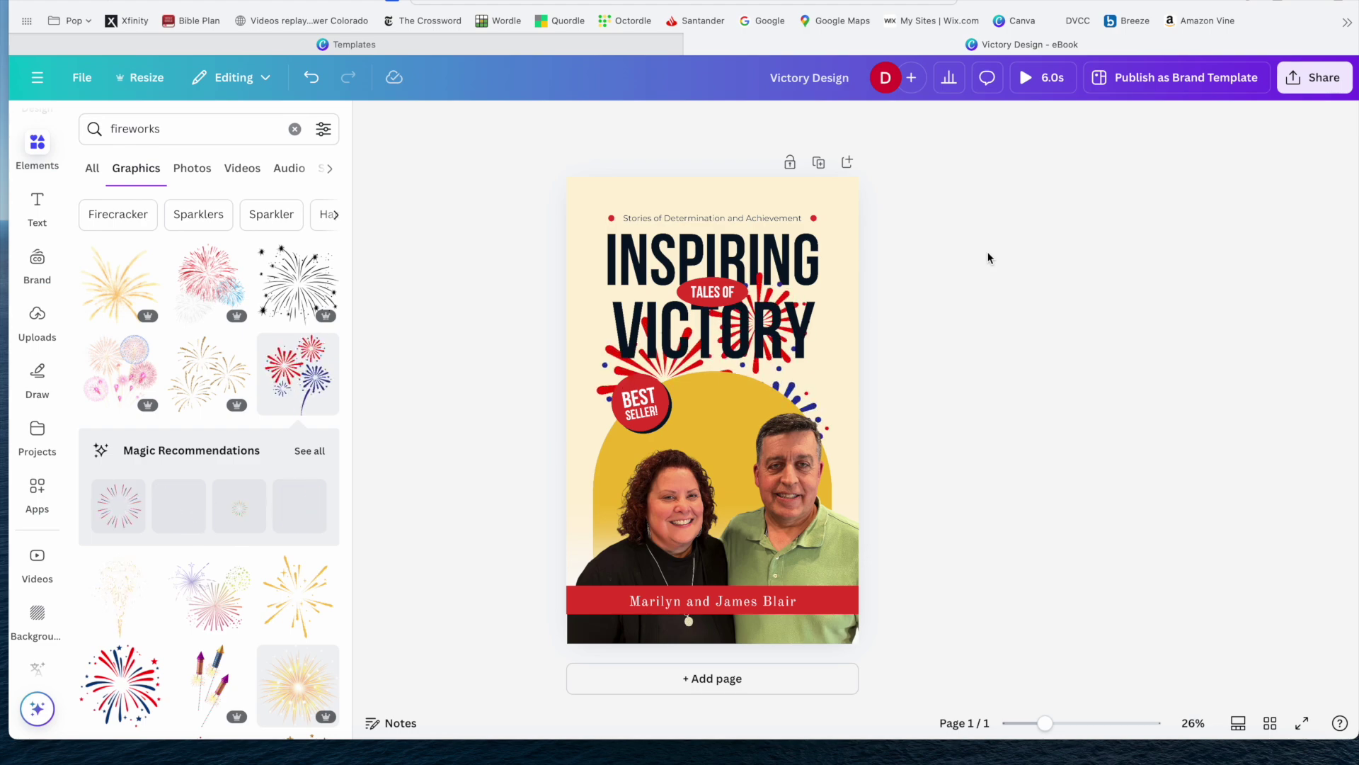
pyautogui.click(1314, 78)
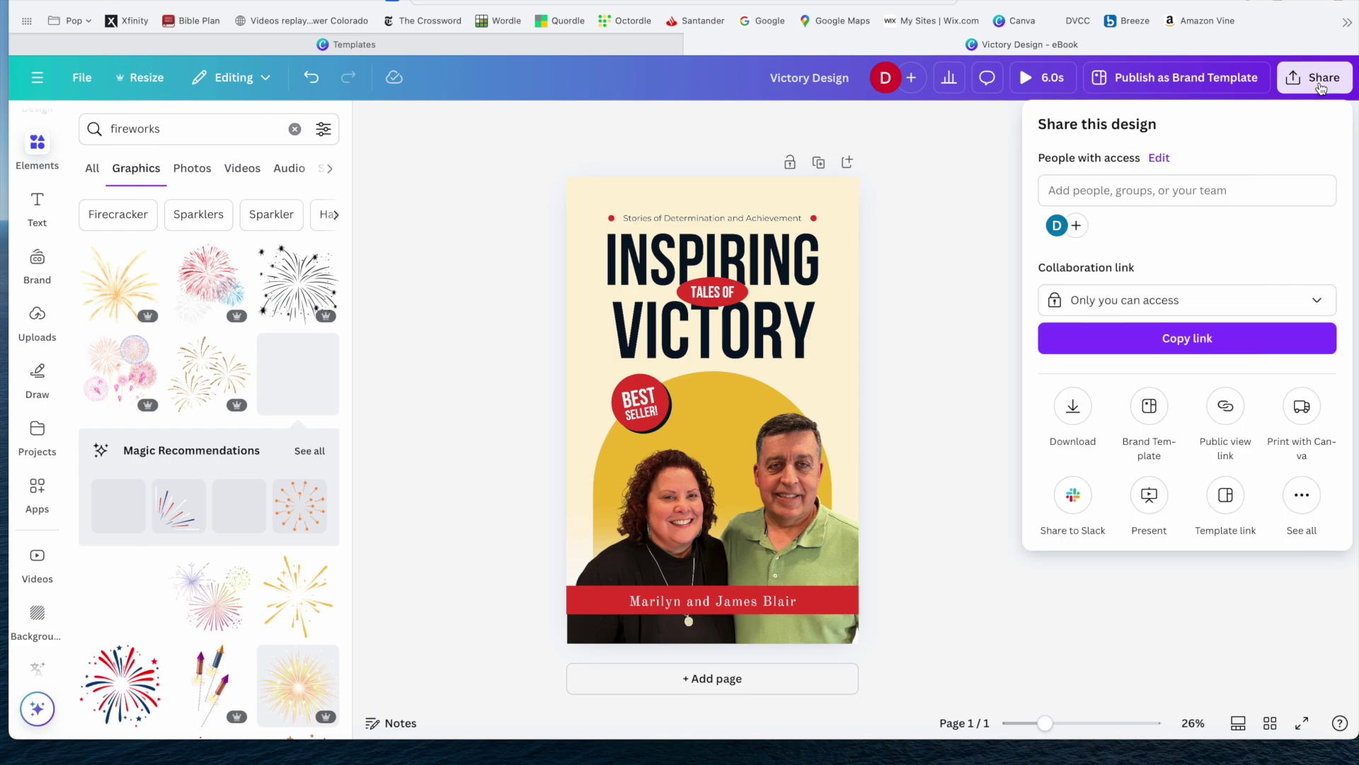
pyautogui.click(1073, 405)
pyautogui.click(1126, 194)
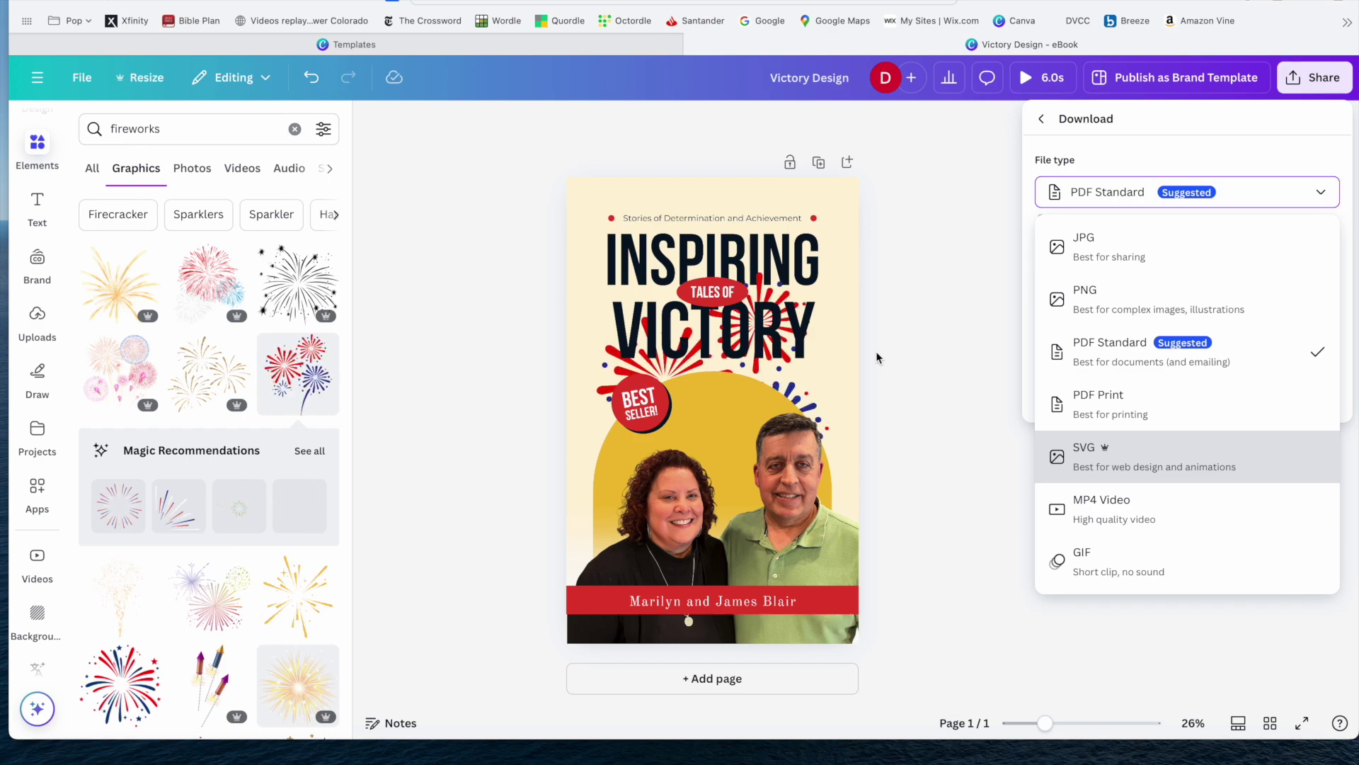
pyautogui.click(719, 682)
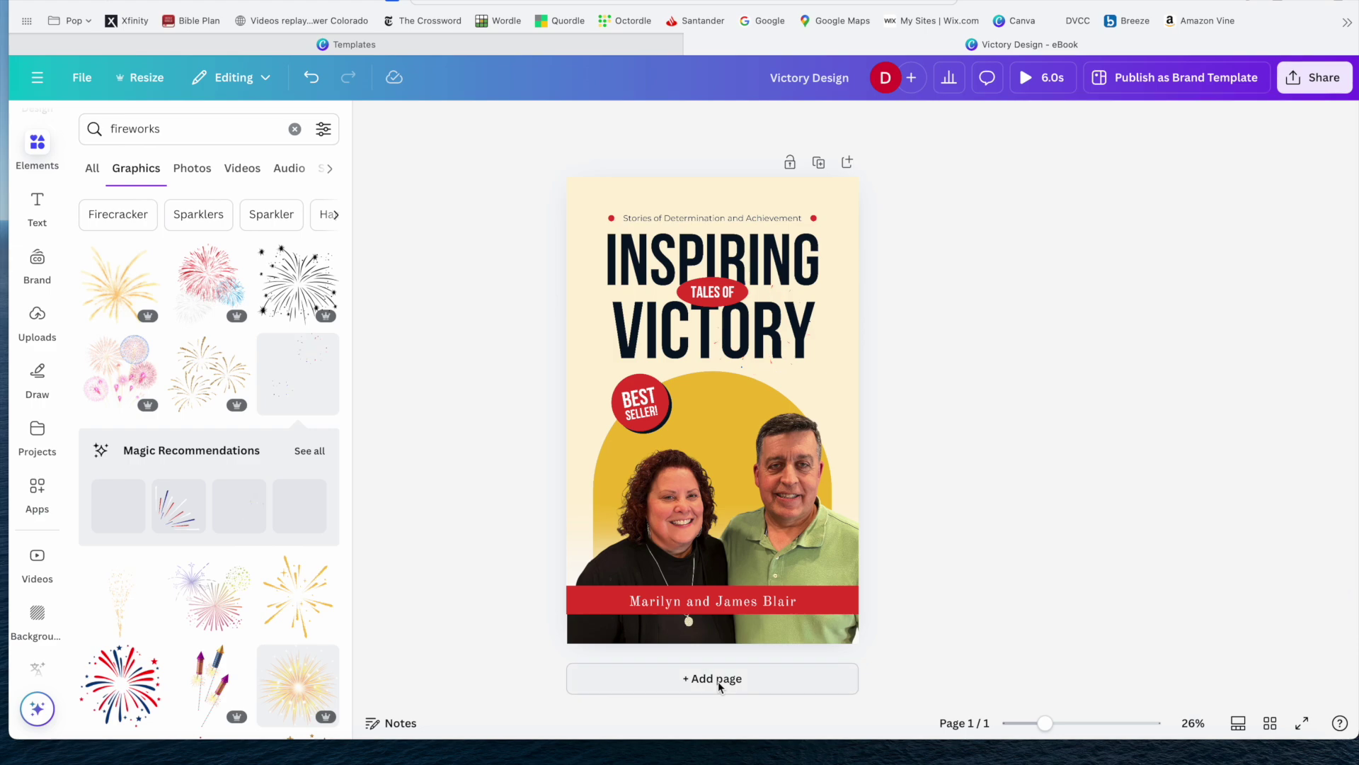
# Add a second page and place the red-and-blue fireworks graphic on it, enlarged from both corners.
pyautogui.click(718, 681)
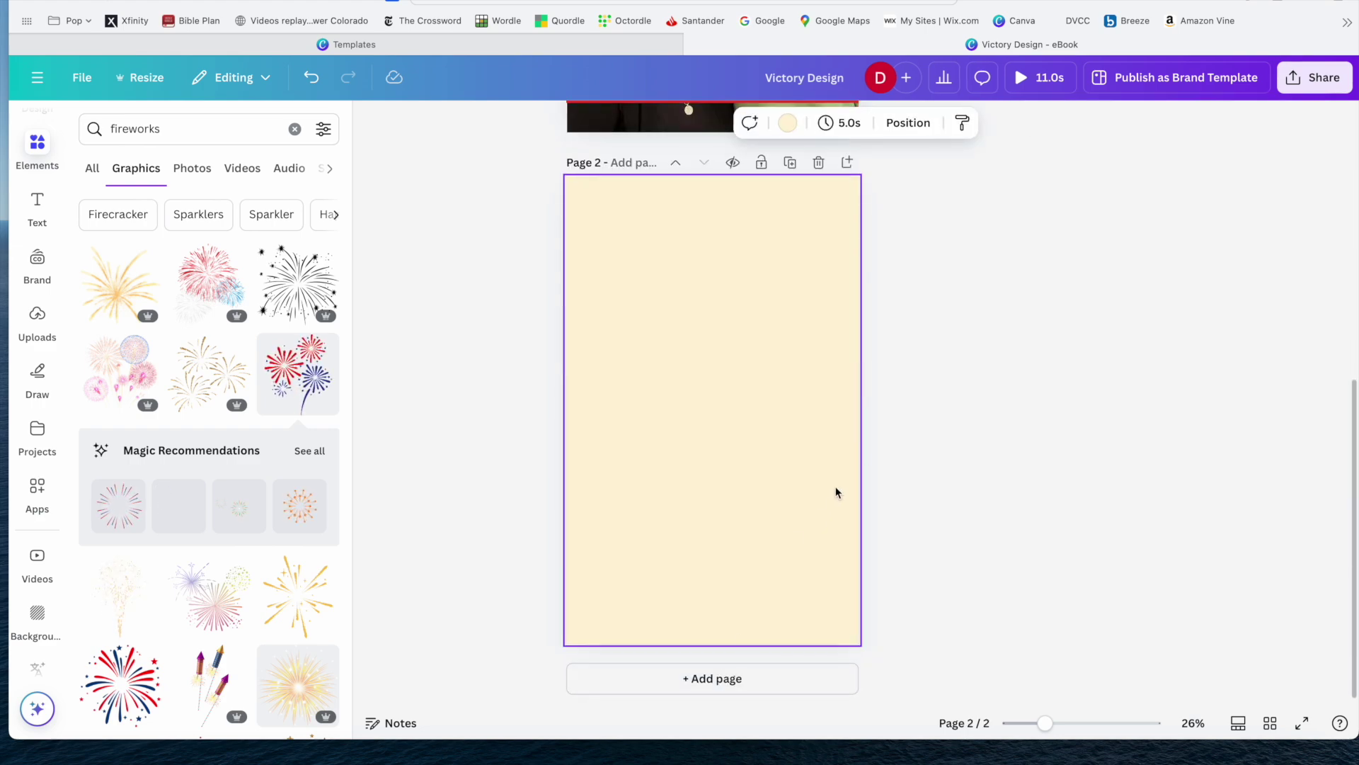
pyautogui.click(205, 284)
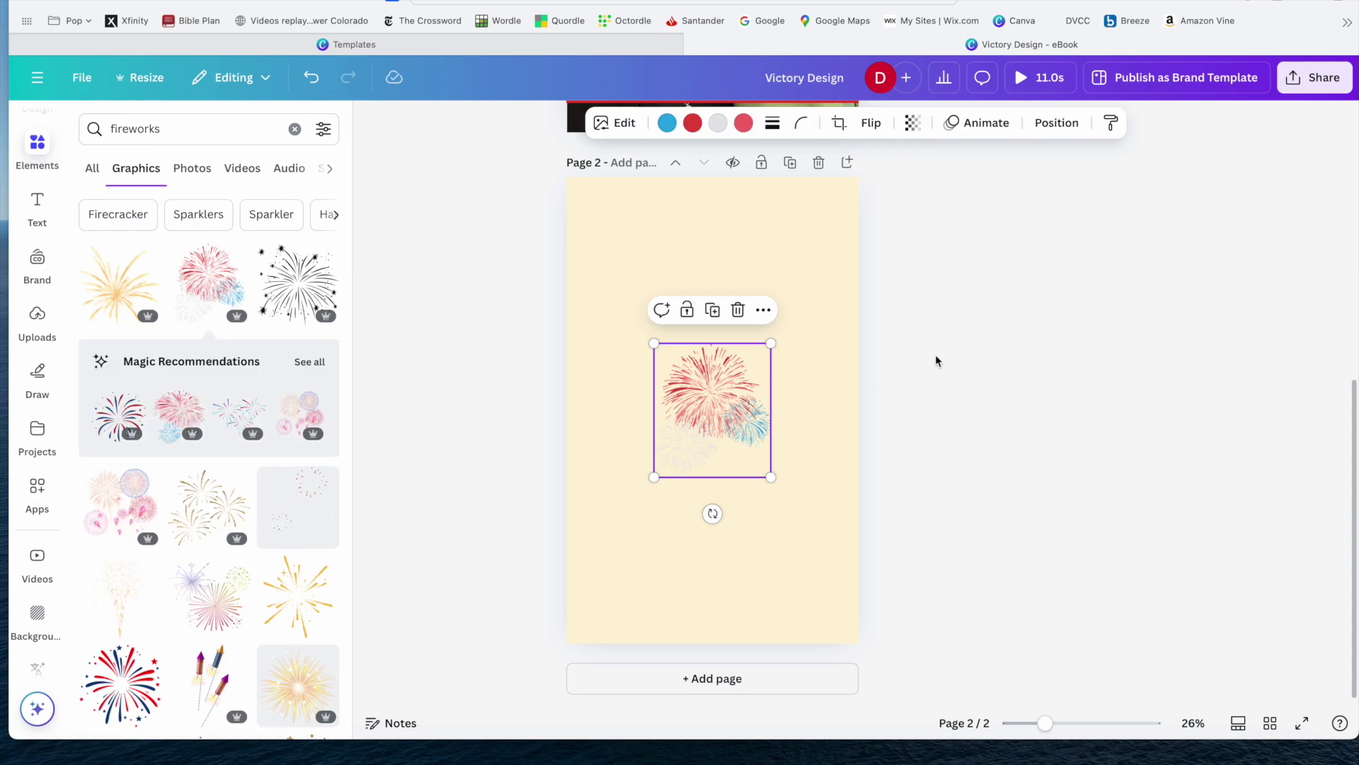
pyautogui.moveTo(653, 343); pyautogui.dragTo(614, 298)
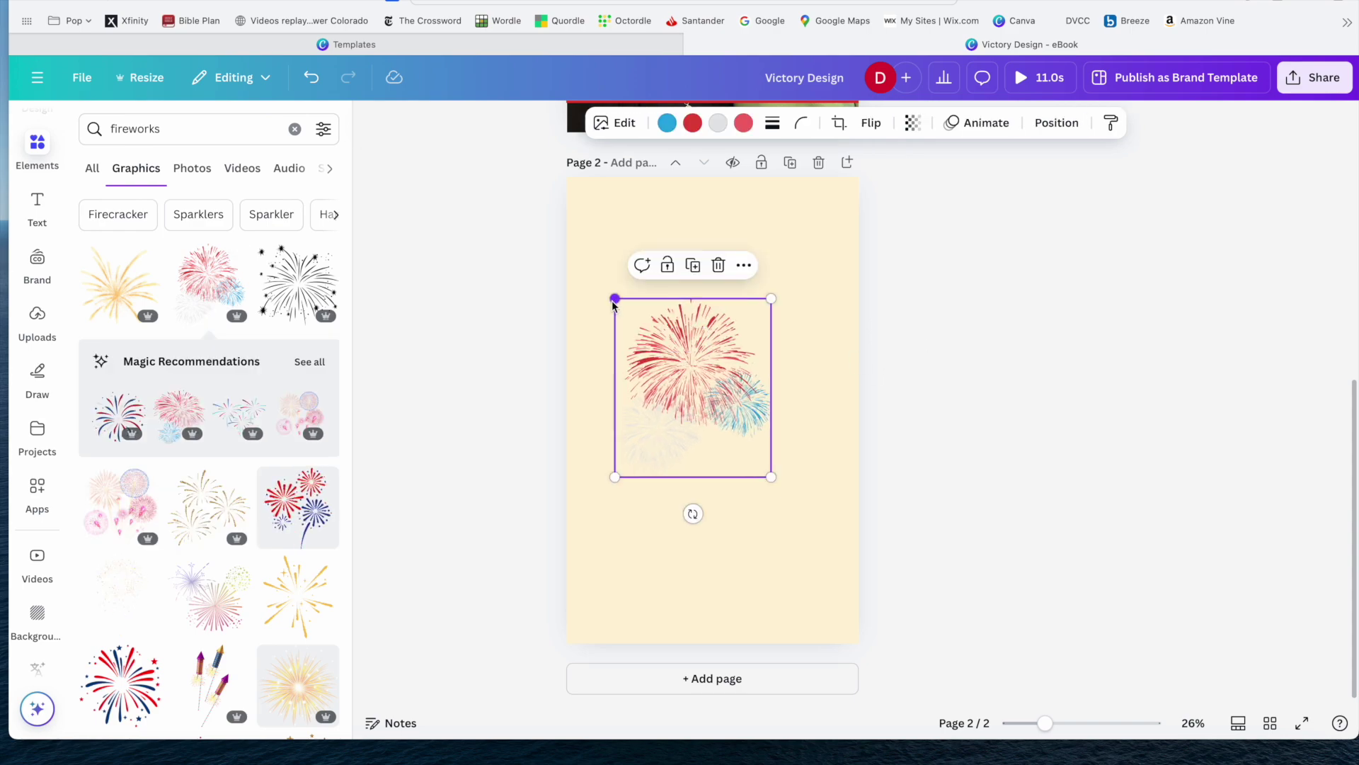
pyautogui.moveTo(771, 476); pyautogui.dragTo(822, 536)
pyautogui.scroll(6, 985, 411)
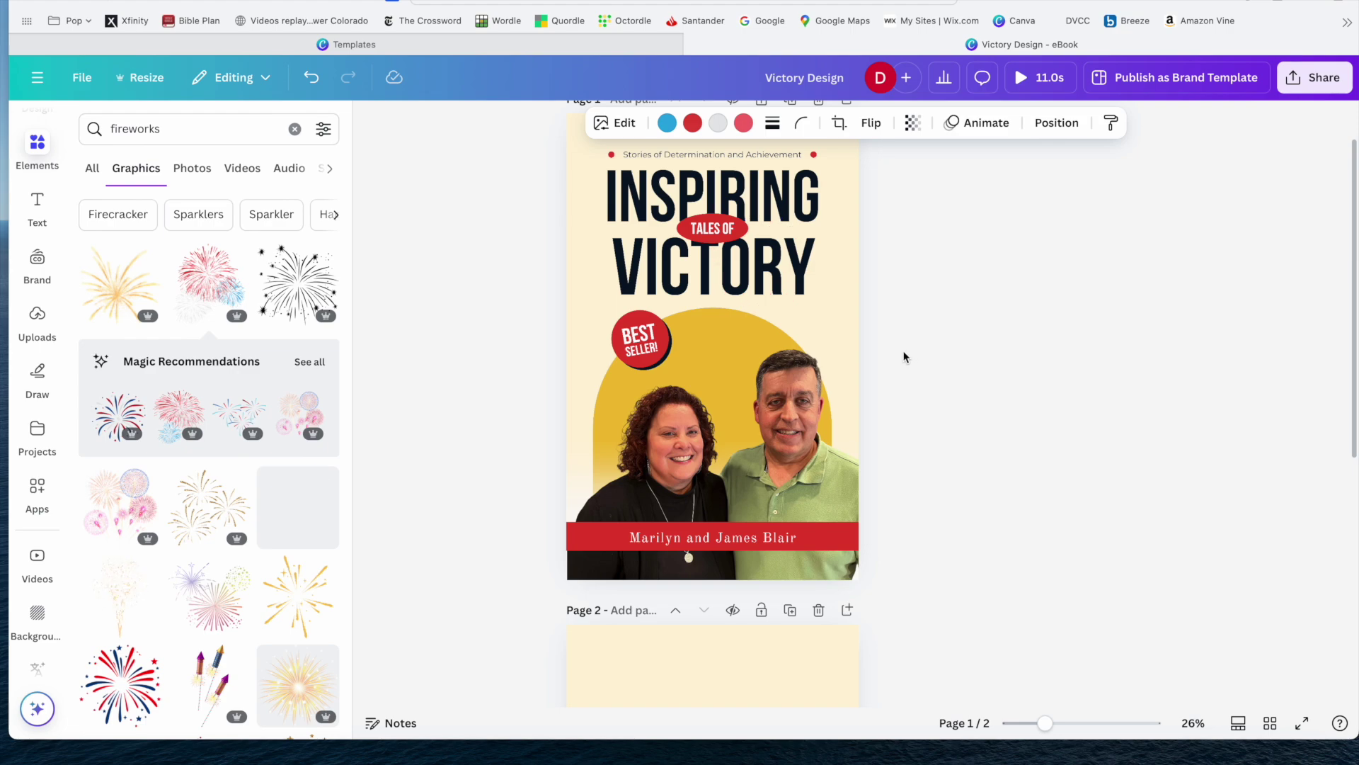
pyautogui.scroll(-6, 904, 354)
# In the download settings, select only Page 1 for download.
pyautogui.click(843, 291)
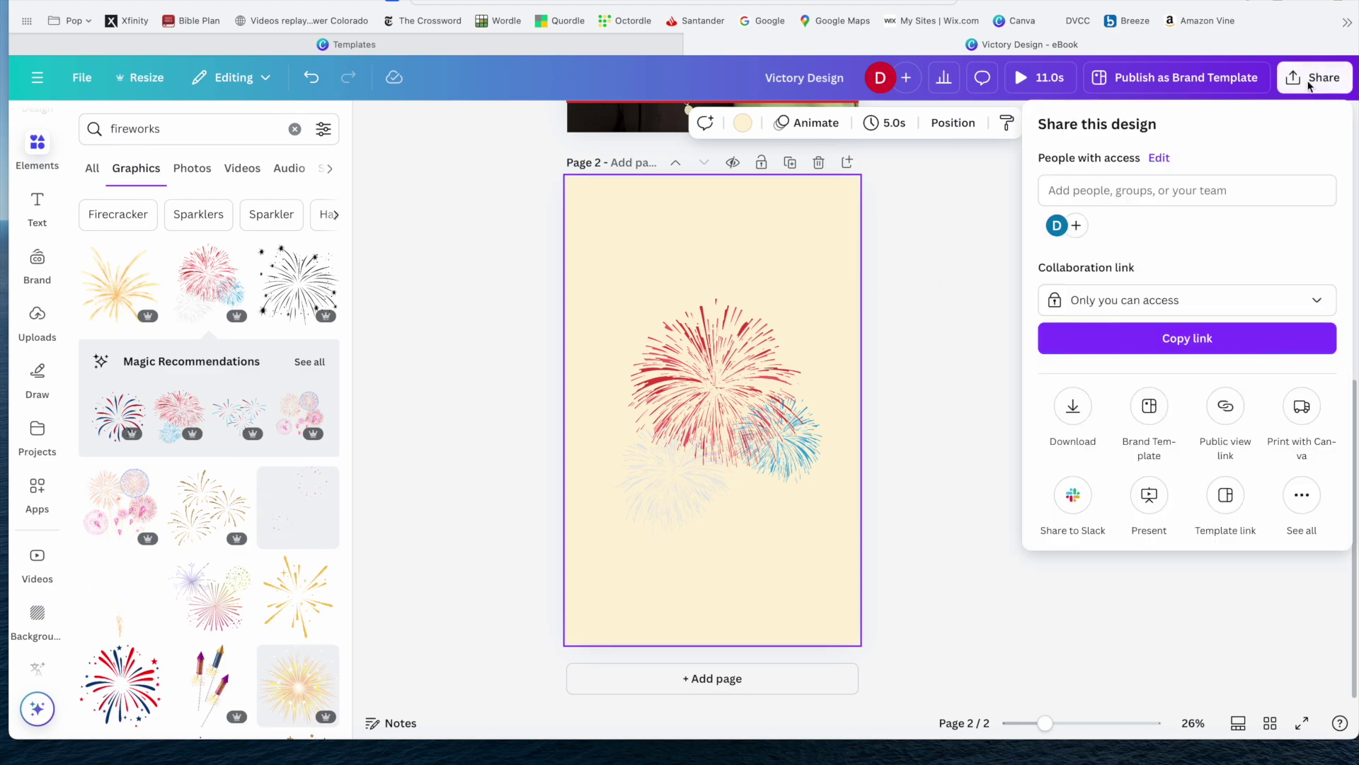
pyautogui.click(1073, 405)
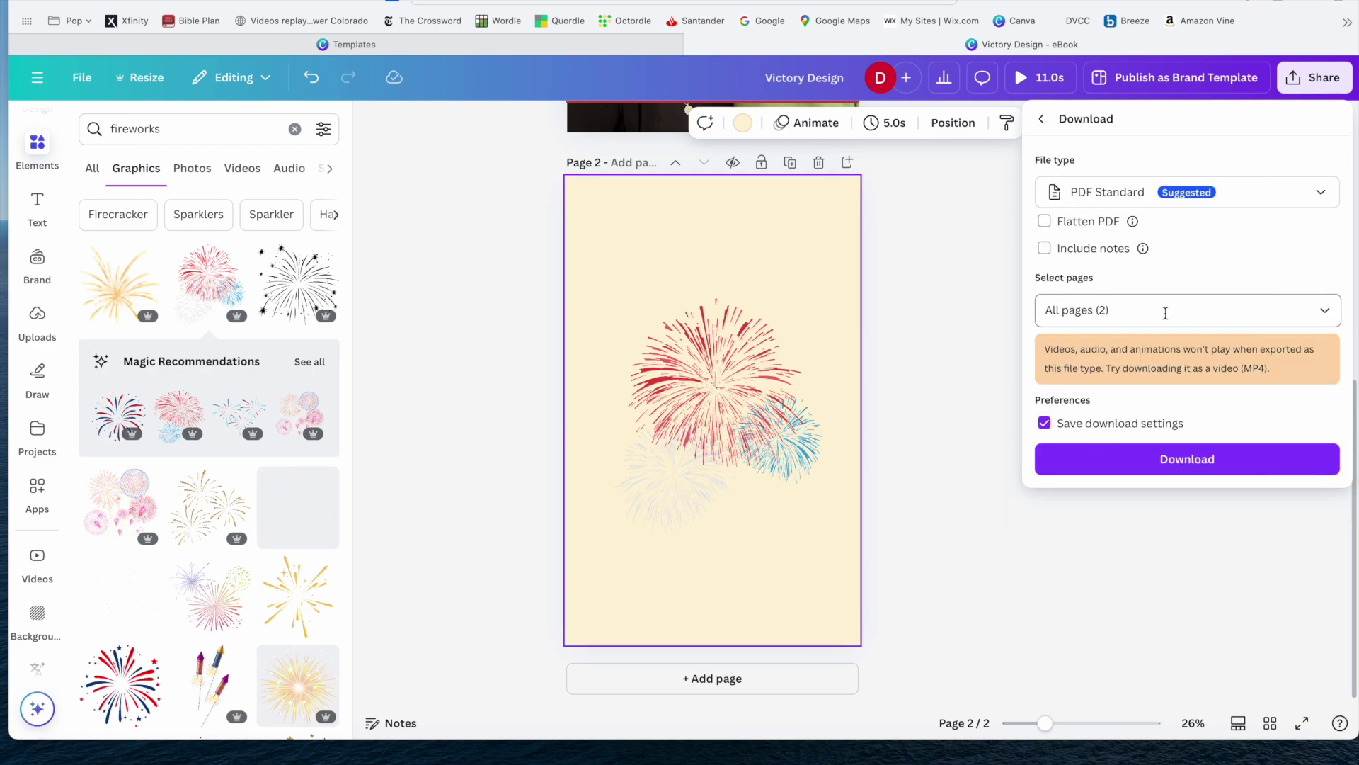
pyautogui.click(1325, 311)
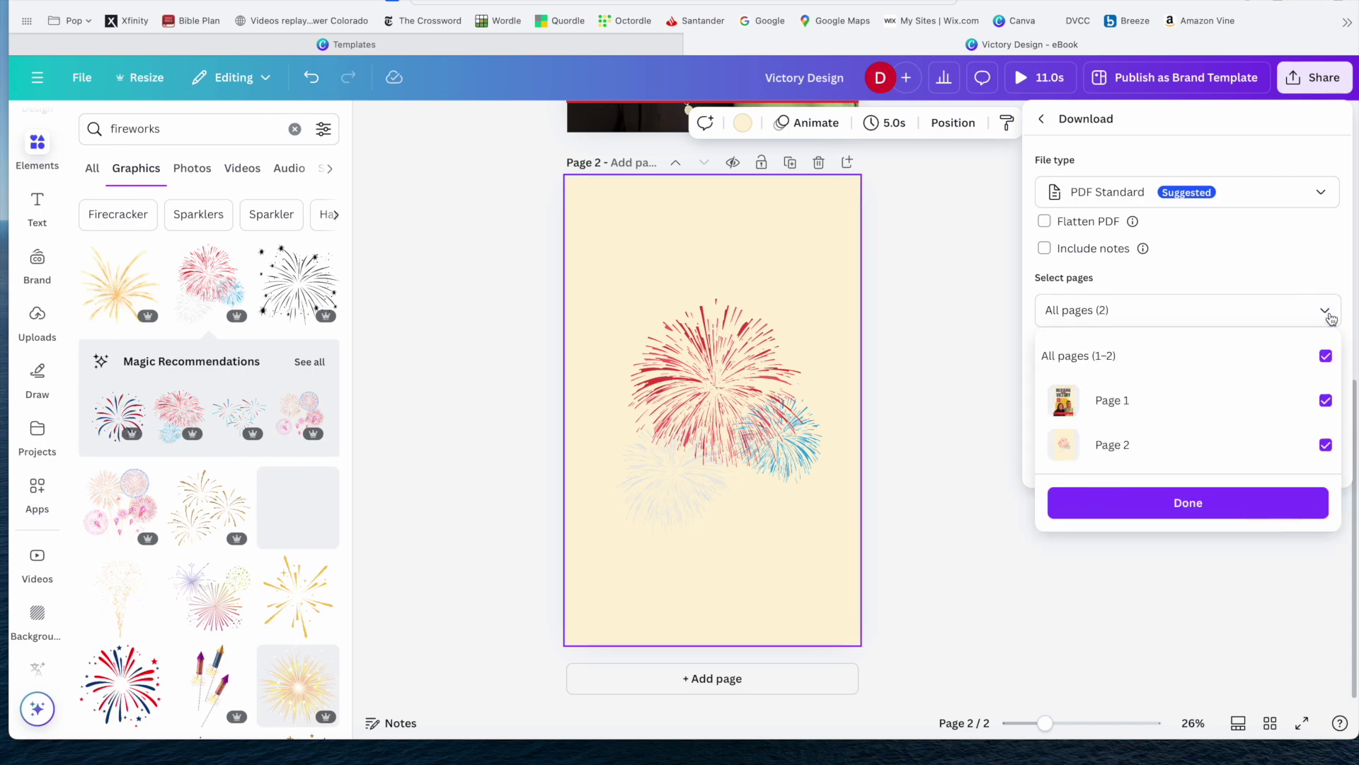
pyautogui.click(1325, 356)
pyautogui.click(1325, 402)
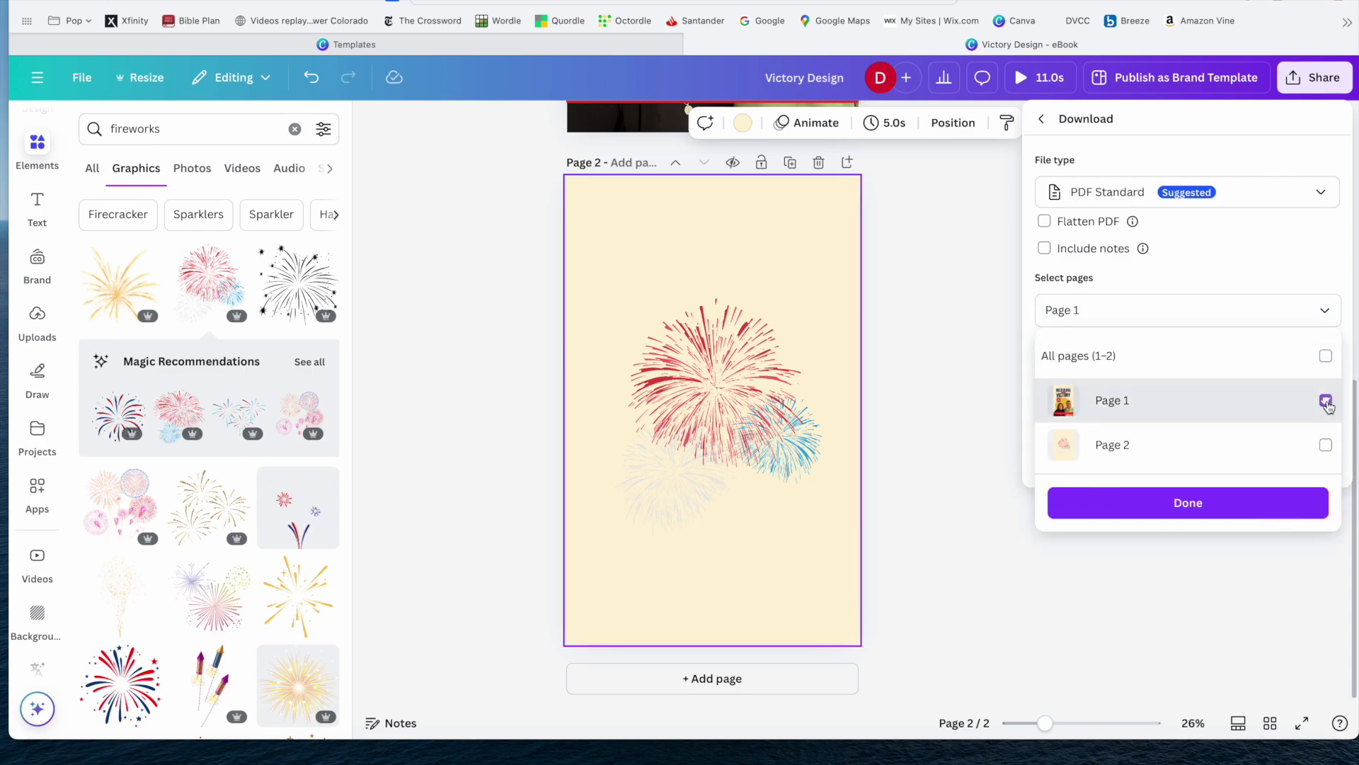
pyautogui.click(1323, 194)
# Change the download file type to MP4 Video, then to JPG.
pyautogui.click(1328, 196)
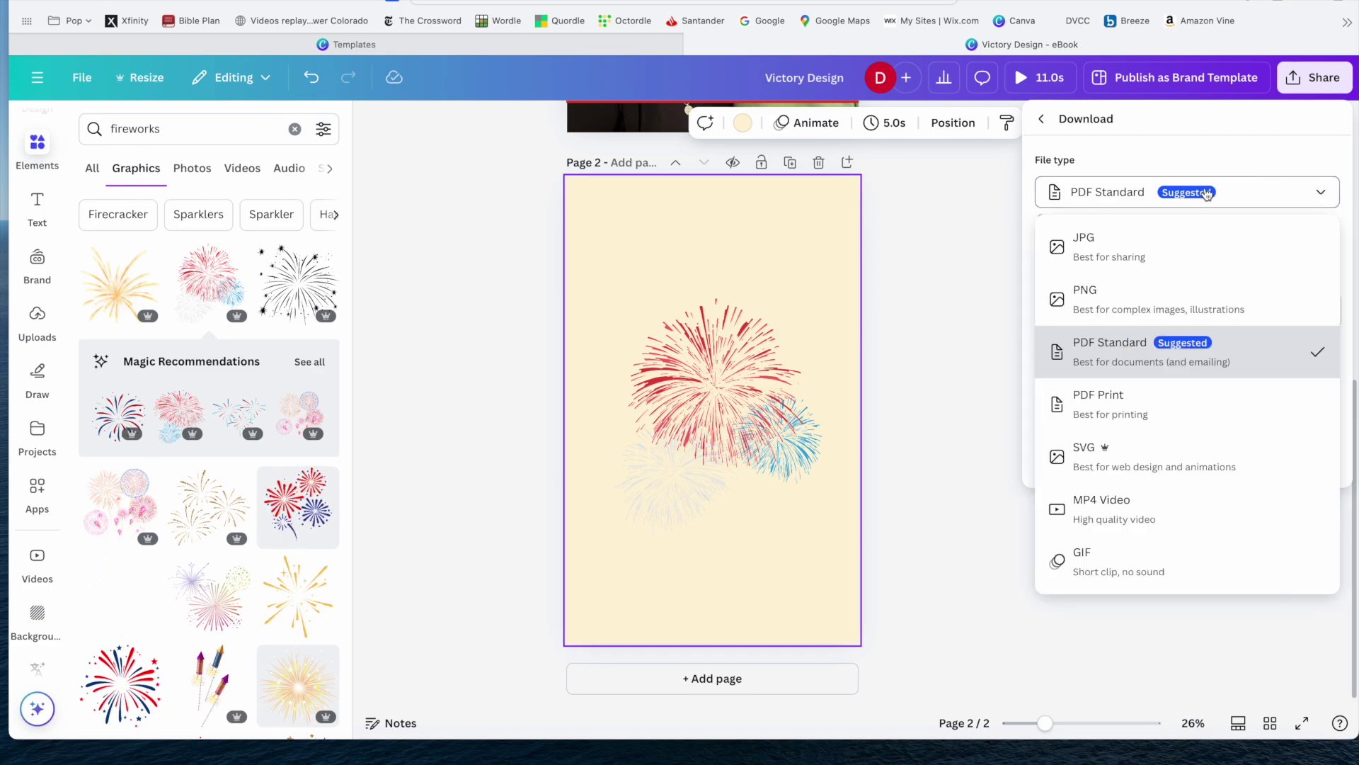
pyautogui.click(1108, 521)
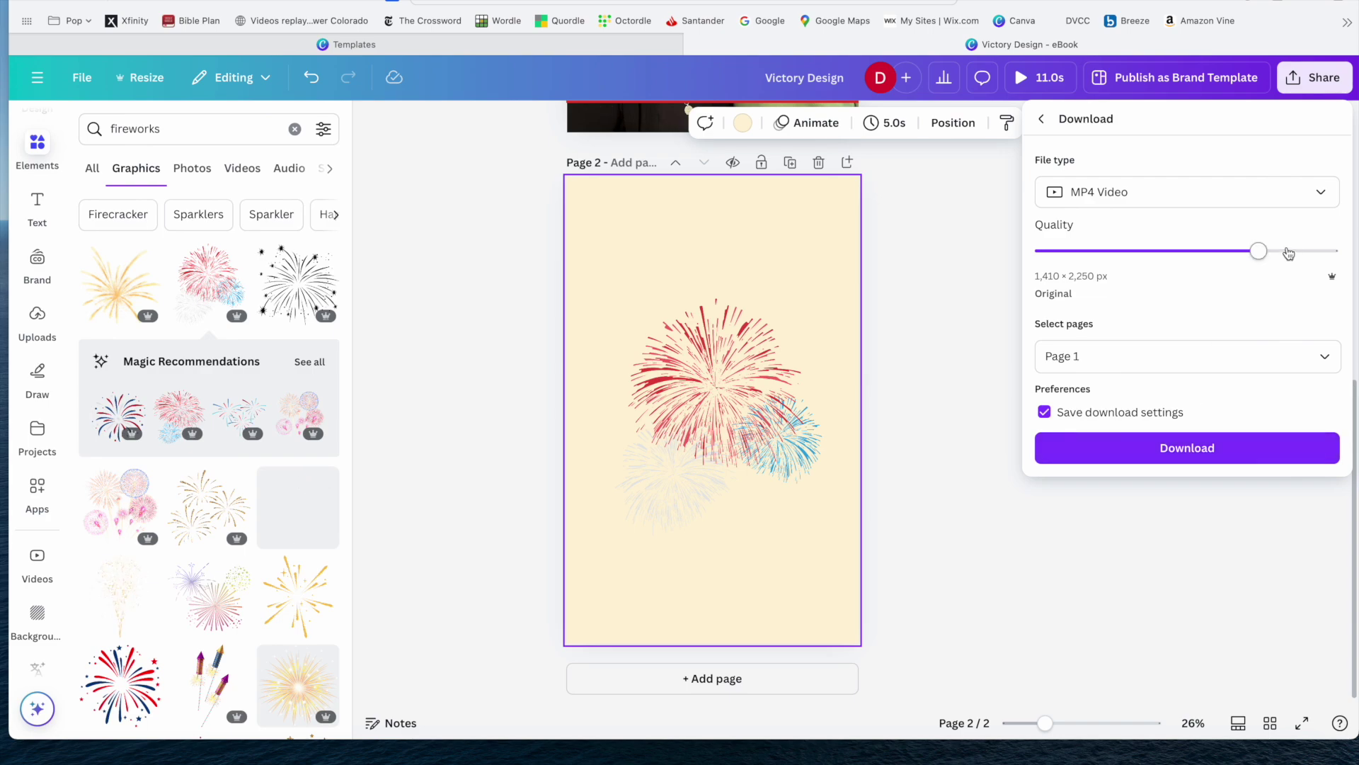
pyautogui.click(1318, 192)
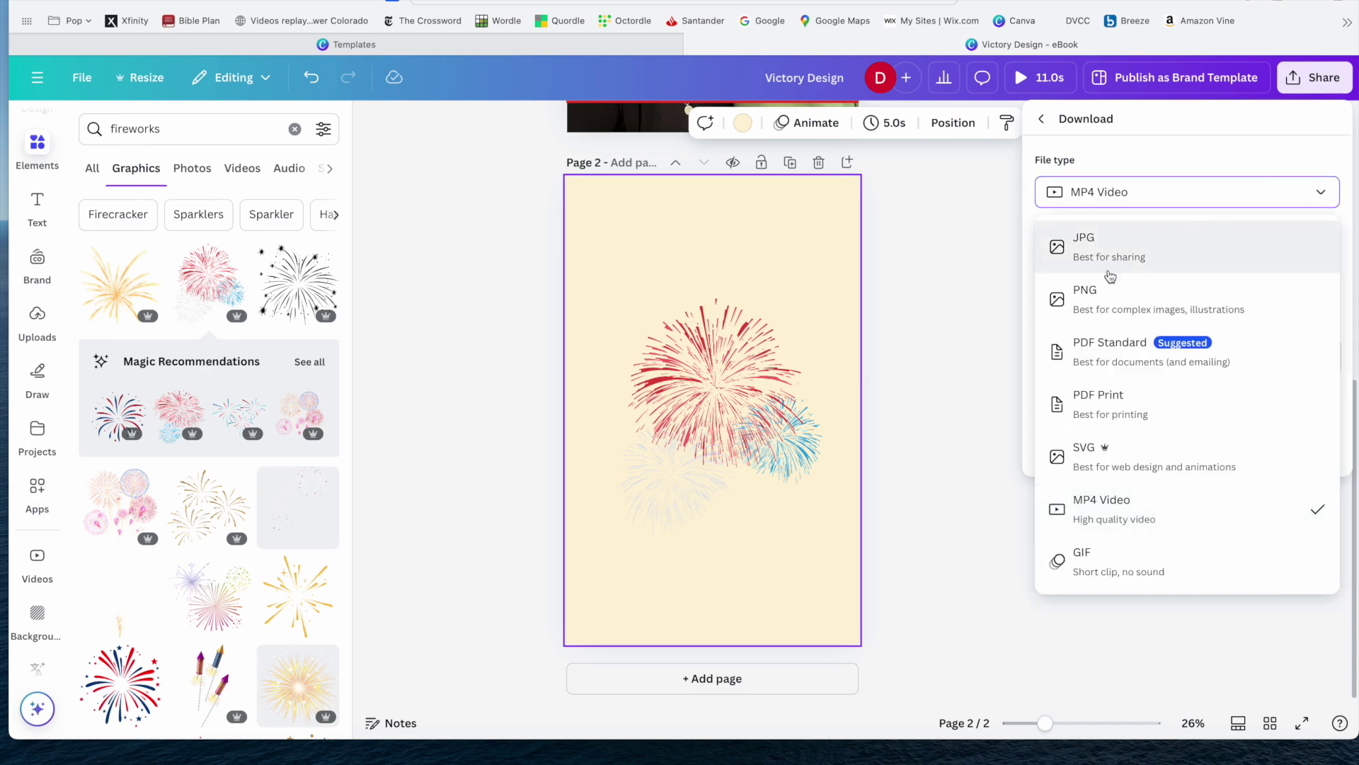
pyautogui.click(1083, 245)
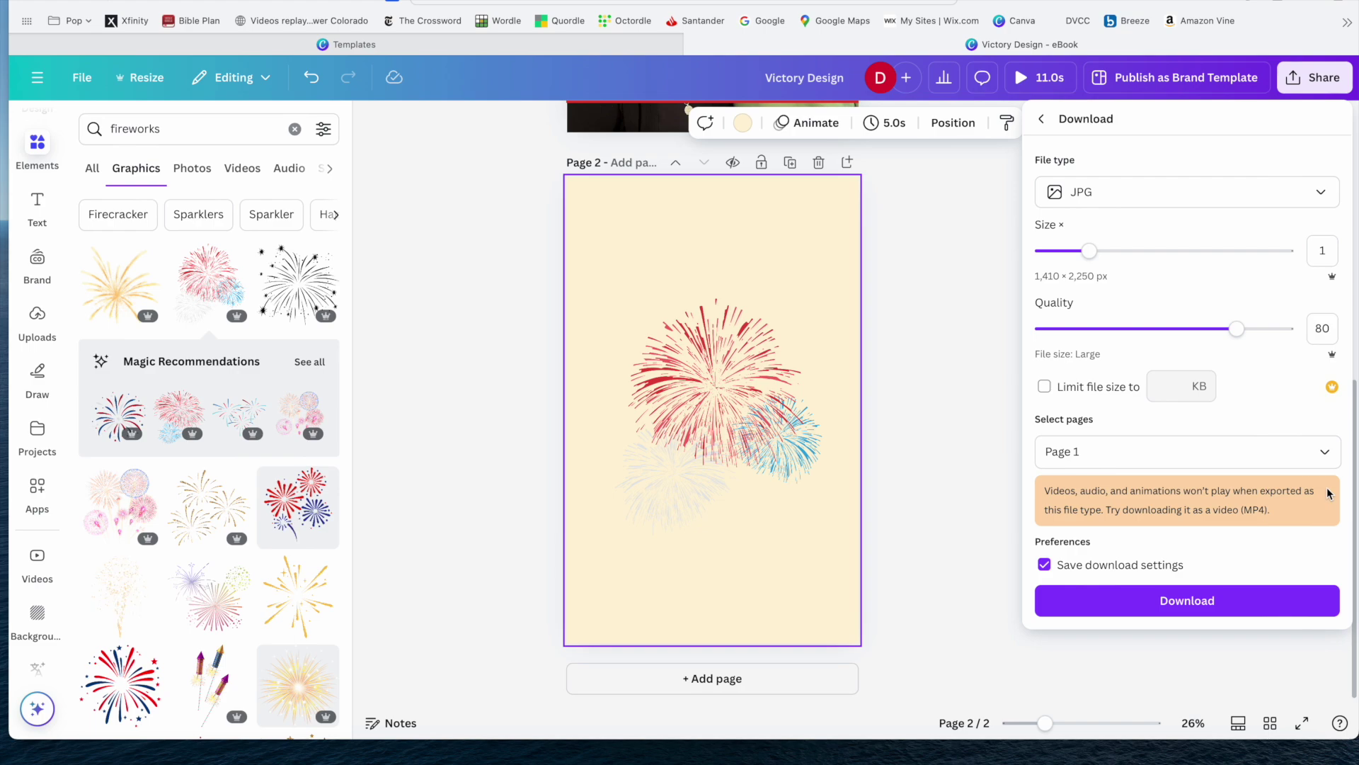
# Set the download to Page 2 only, confirm, and close the settings without downloading.
pyautogui.click(1324, 452)
pyautogui.click(1324, 496)
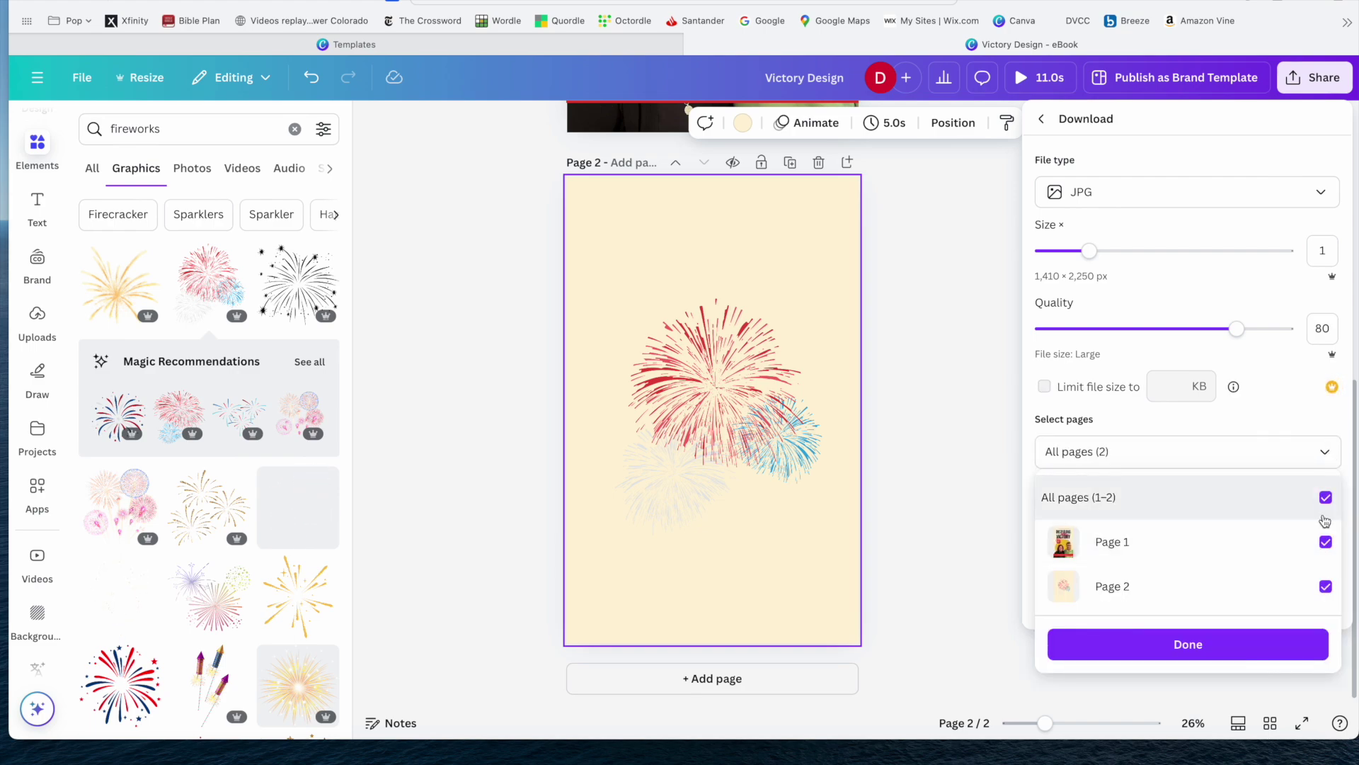
pyautogui.click(1324, 497)
pyautogui.click(1325, 588)
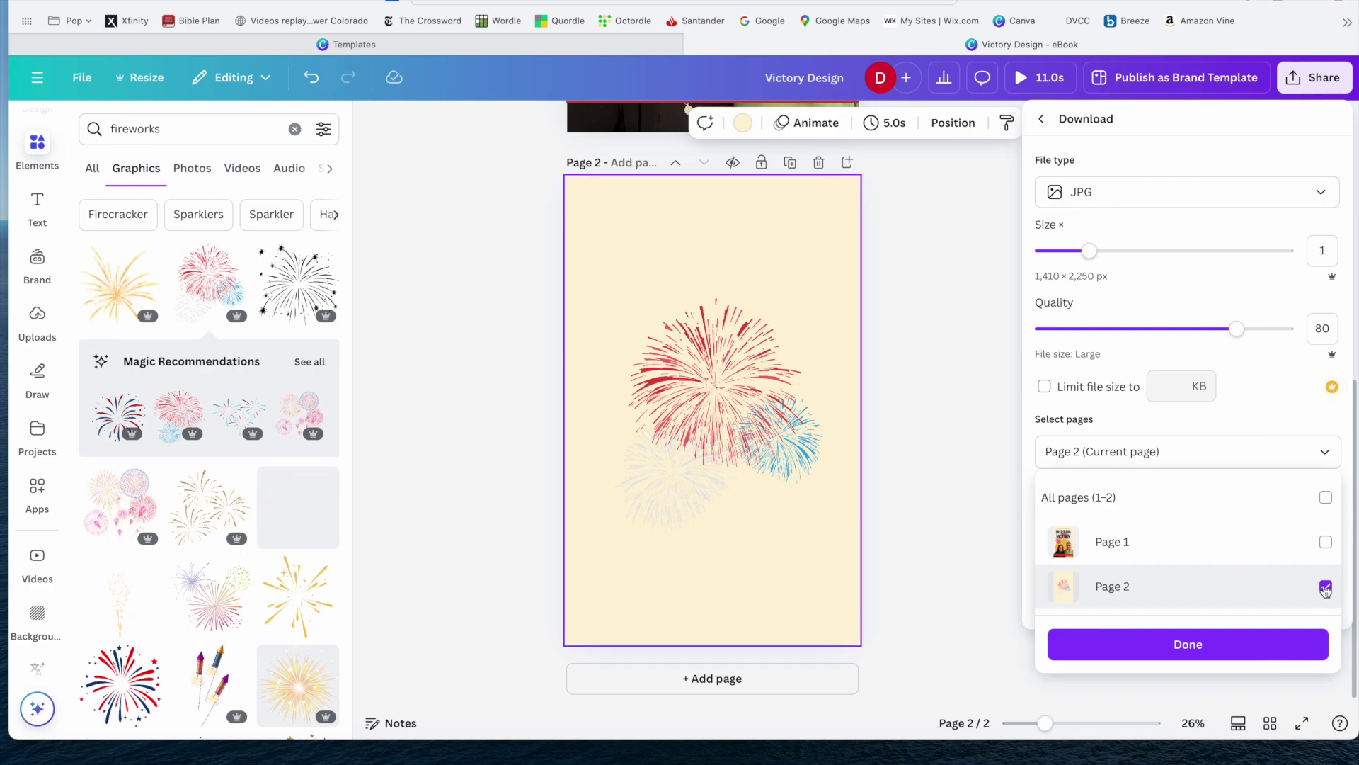
pyautogui.click(1186, 645)
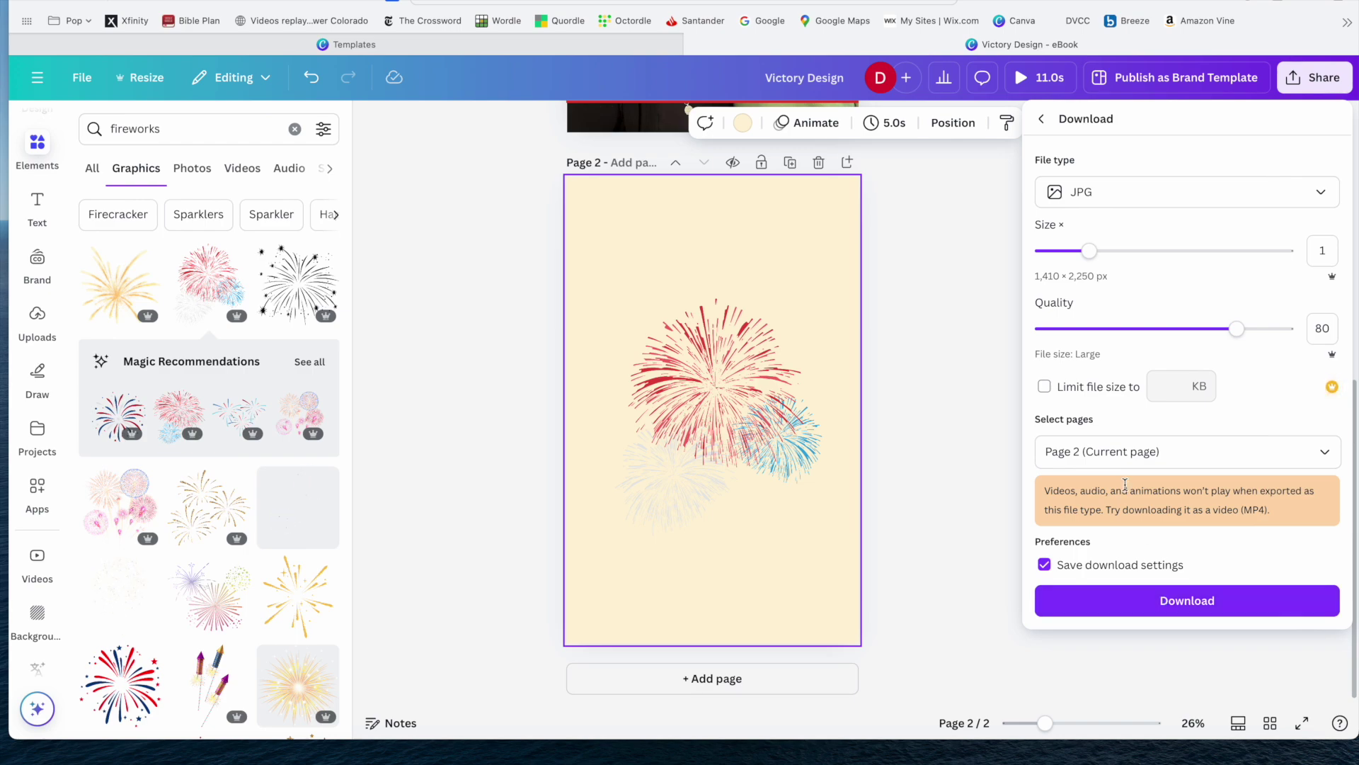
pyautogui.click(960, 407)
pyautogui.scroll(5, 995, 384)
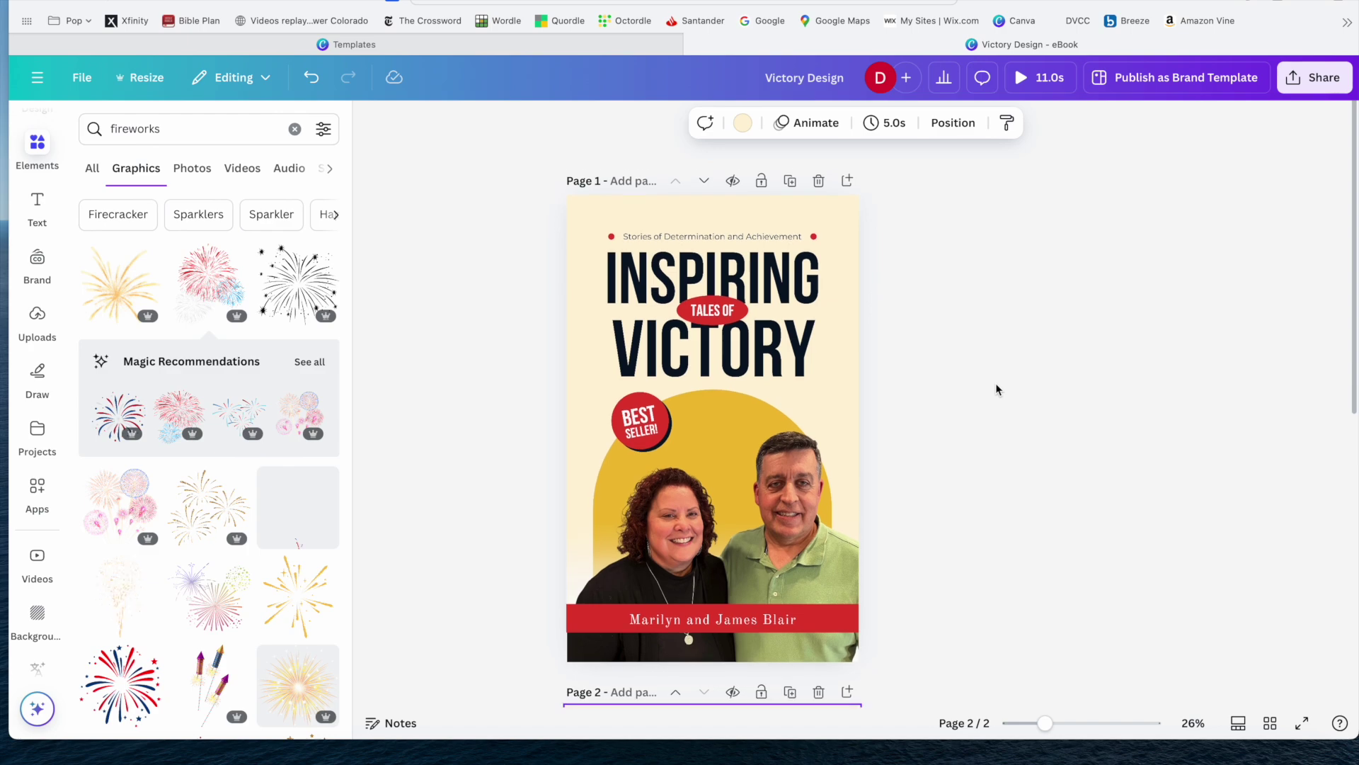